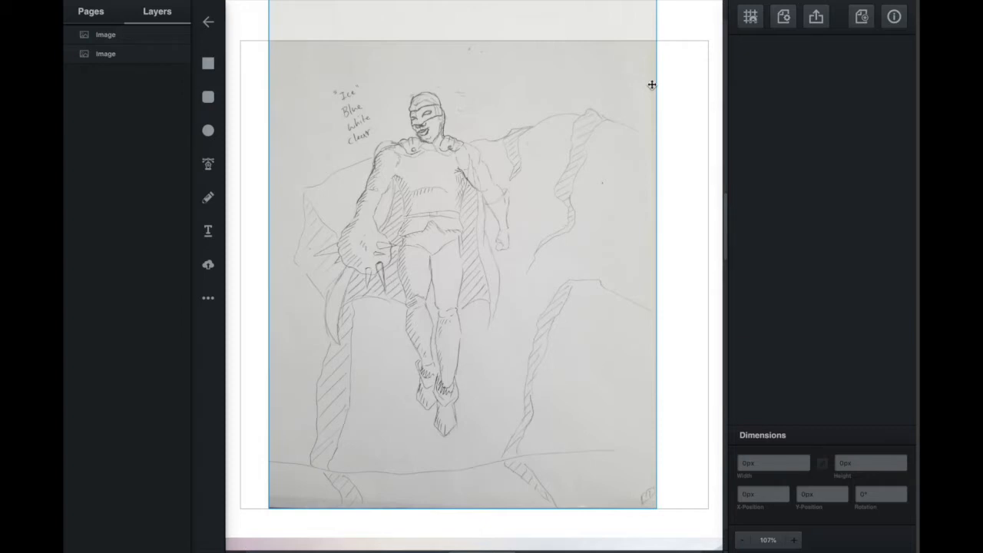
Move the pencil sketch image on the page to about X 64 px, Y -68 px.
click(689, 59)
mouse_move(511, 149)
mouse_down()
mouse_move(530, 161)
mouse_move(500, 155)
mouse_up()
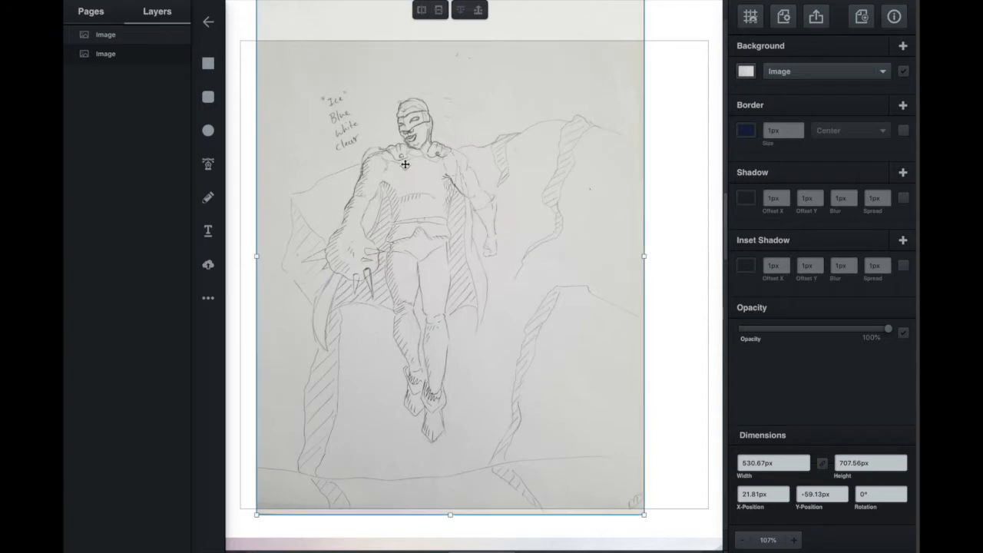
drag(405, 161, 436, 160)
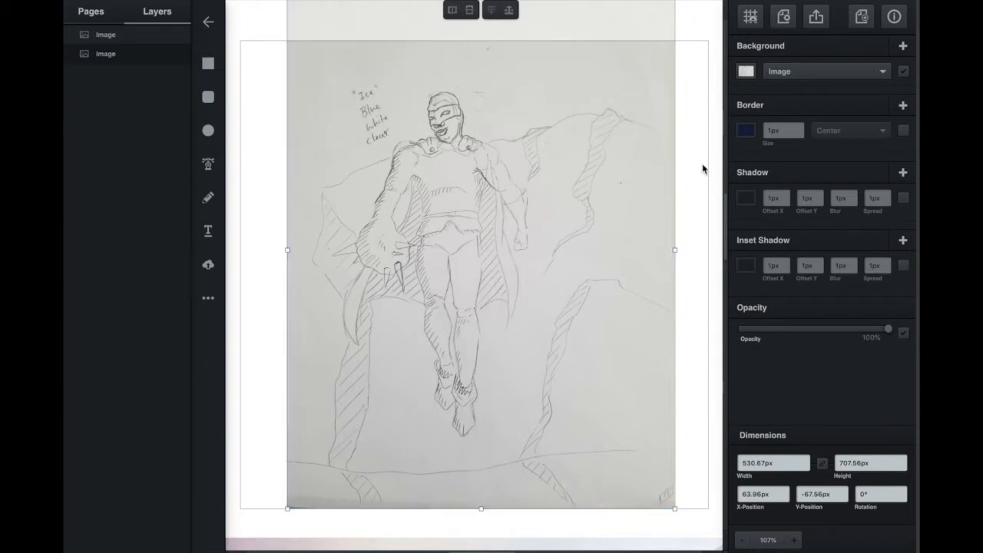
Compare the pencil sketch of the caped figure with the ice landscape photo placed below it.
scroll(698, 170, down, 5)
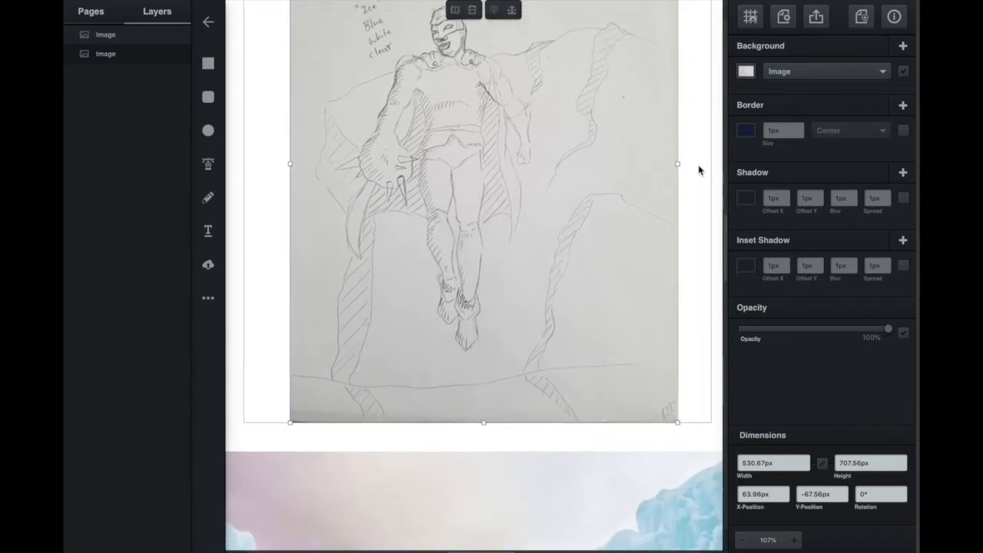
scroll(698, 166, down, 3)
scroll(698, 166, right, 2)
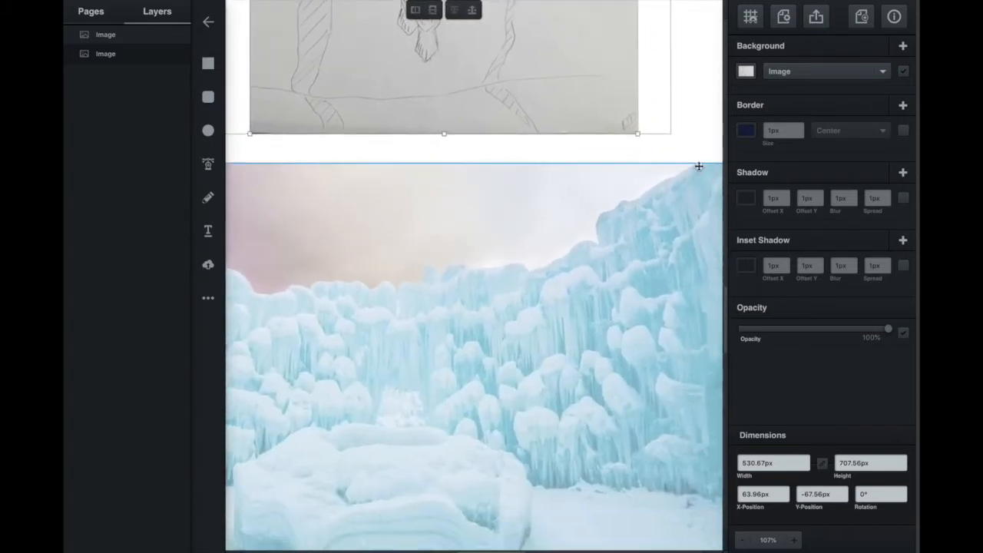
scroll(699, 166, up, 2)
scroll(698, 170, up, 5)
scroll(698, 170, left, 1)
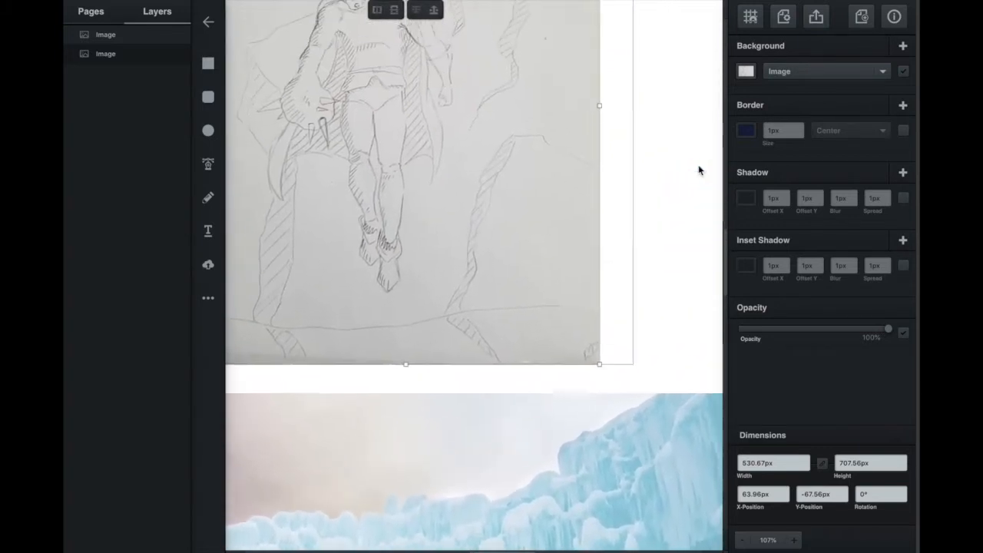
scroll(698, 165, up, 1)
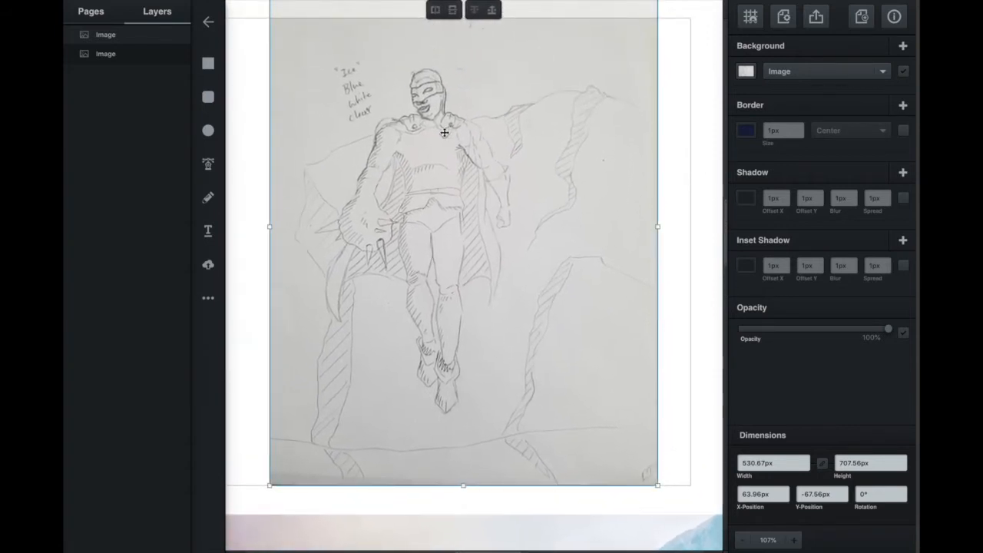
scroll(690, 164, down, 5)
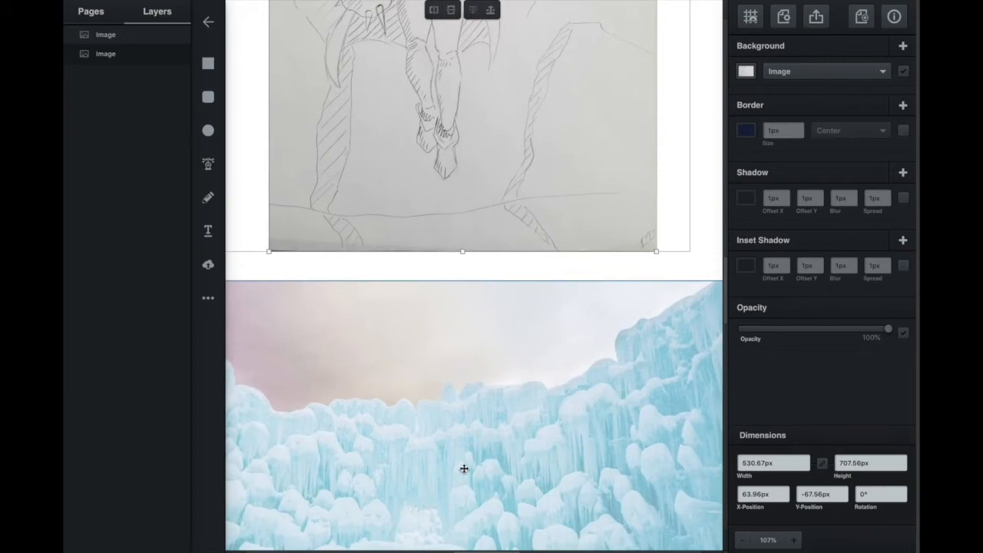
scroll(701, 180, up, 5)
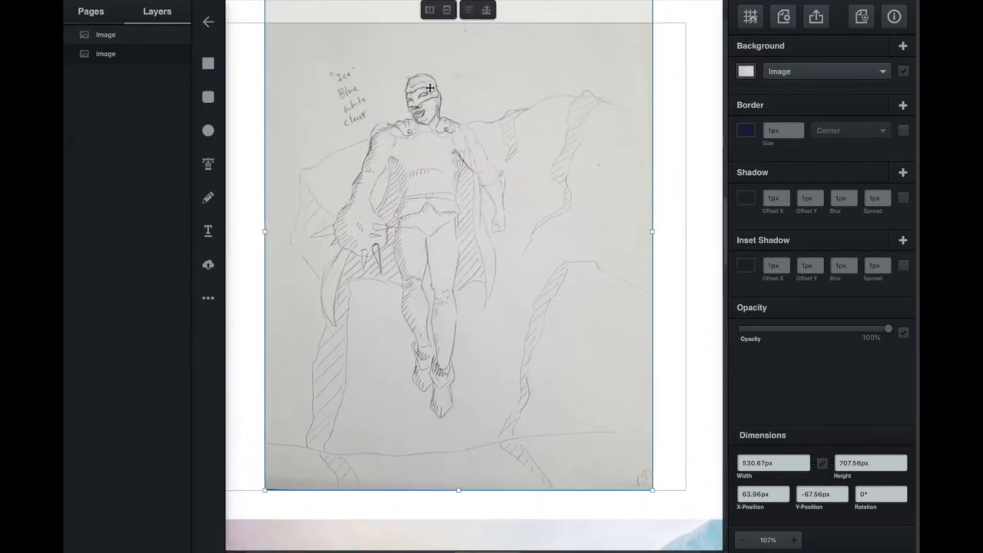
scroll(505, 142, up, 1)
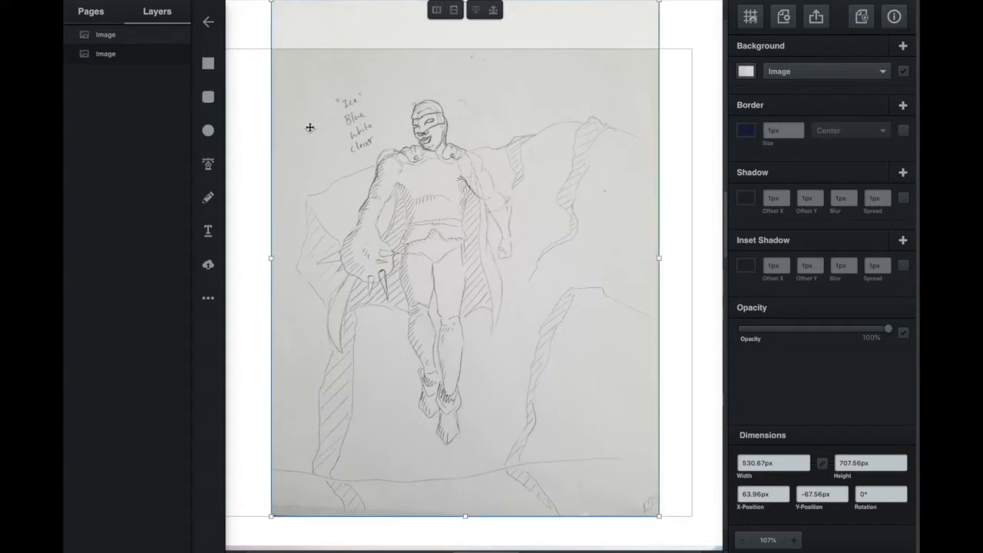
Draw a rectangle about 180 by 124 px at the sketch's upper-right corner and give it a linear gradient background.
click(208, 63)
drag(549, 78, 681, 168)
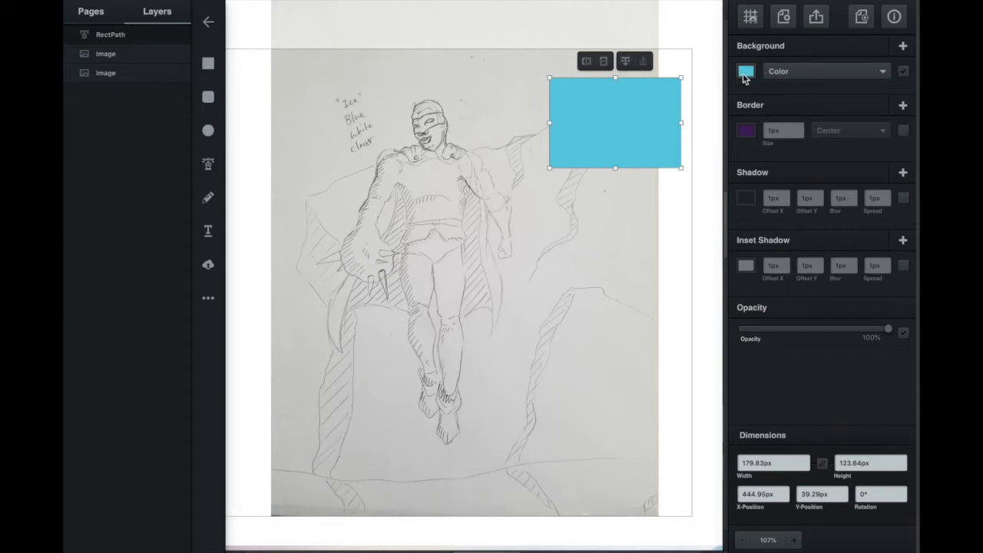
click(882, 73)
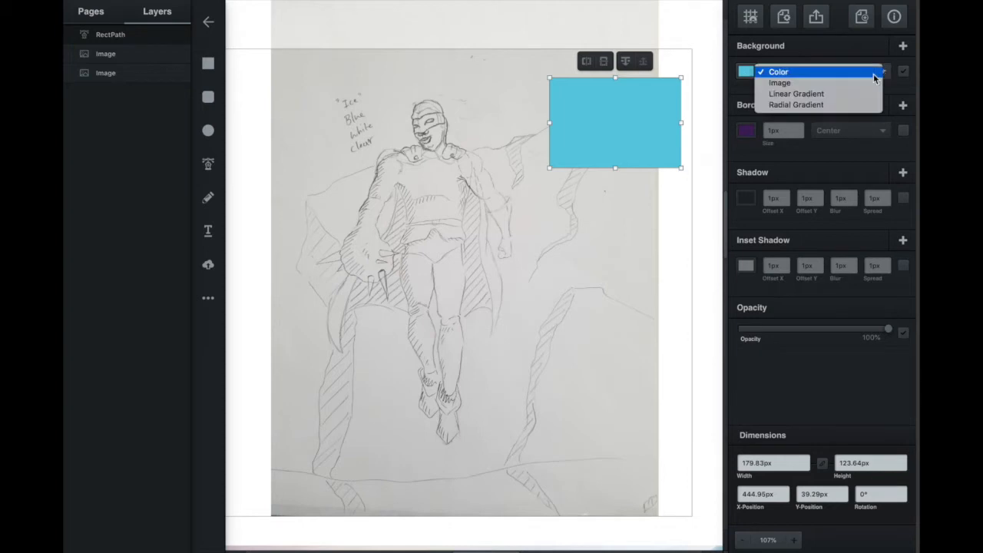
click(812, 94)
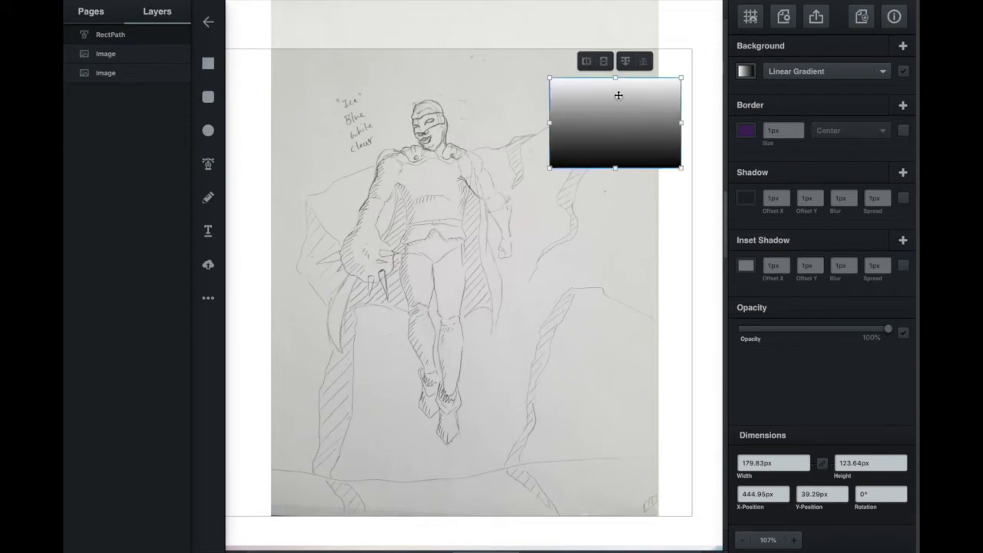
Set the rectangle gradient's starting colour to light cyan #a8fdff.
click(745, 71)
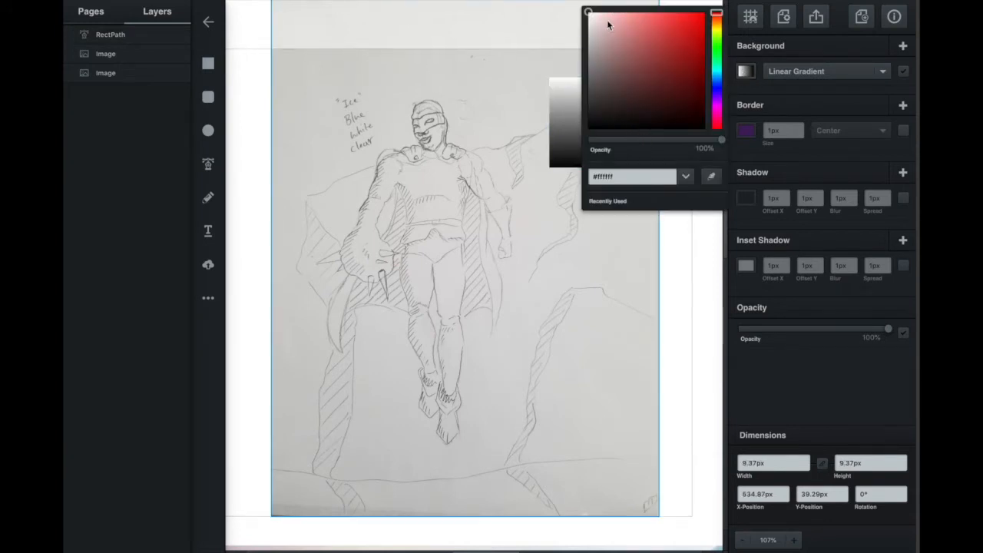
click(716, 73)
drag(632, 21, 625, 14)
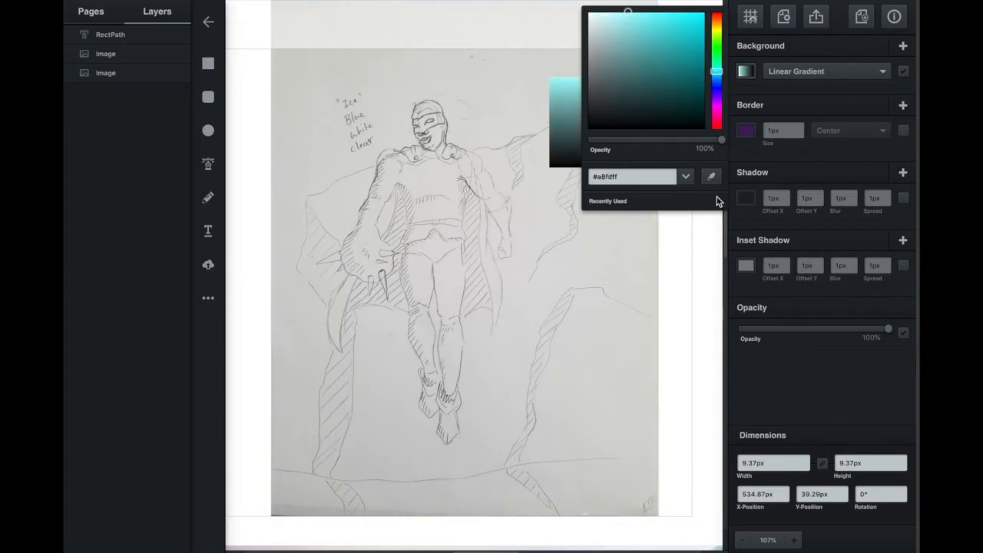
click(747, 91)
click(747, 74)
click(748, 75)
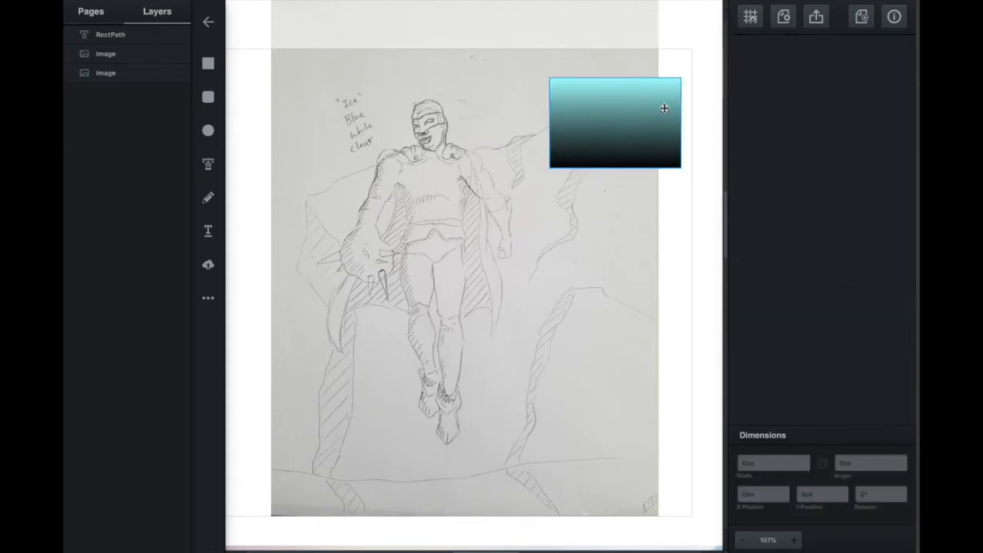
click(630, 121)
click(749, 70)
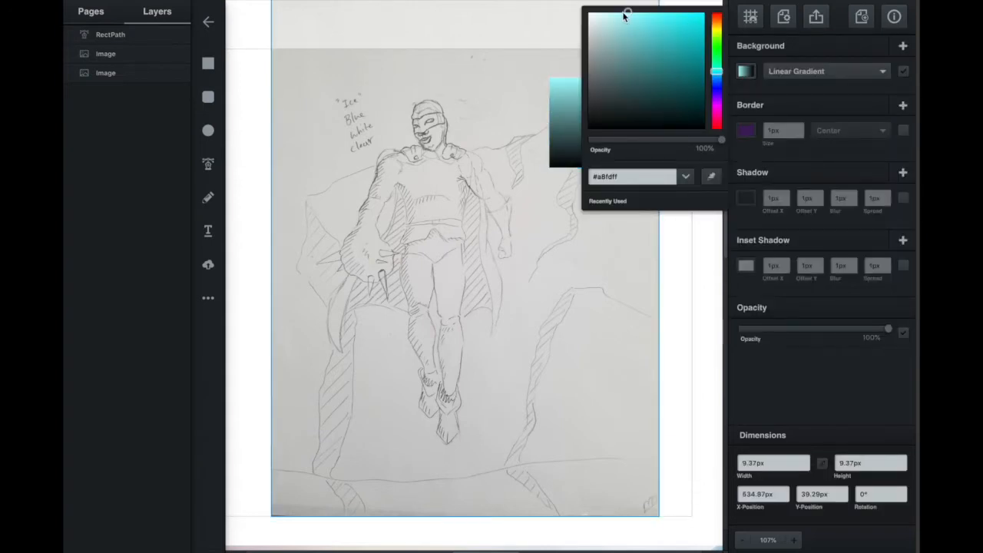
click(819, 72)
click(622, 106)
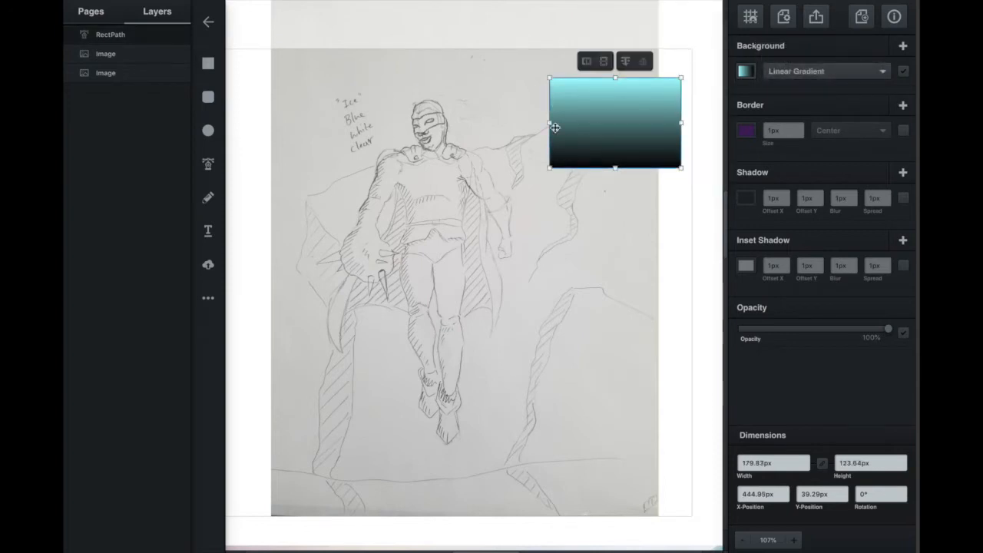
Move the rectangle over the figure's torso and change its gradient's black end colour to a medium blue.
drag(603, 116, 434, 179)
click(745, 71)
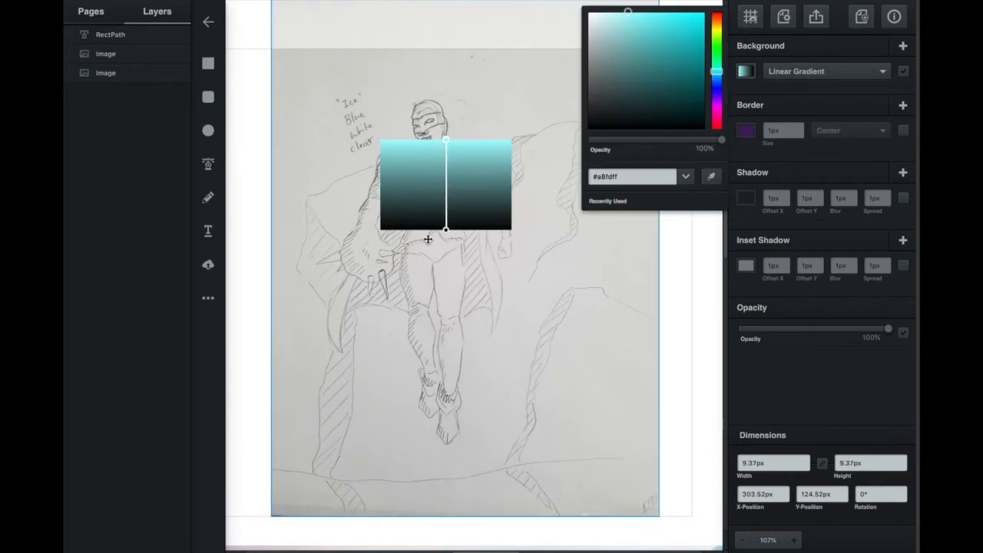
click(447, 230)
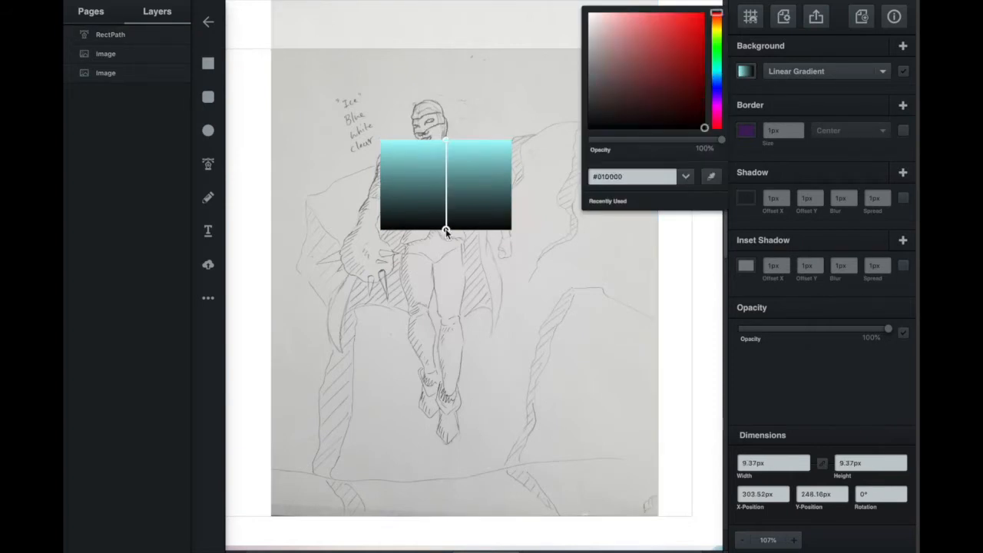
click(716, 84)
drag(672, 103, 668, 39)
click(762, 100)
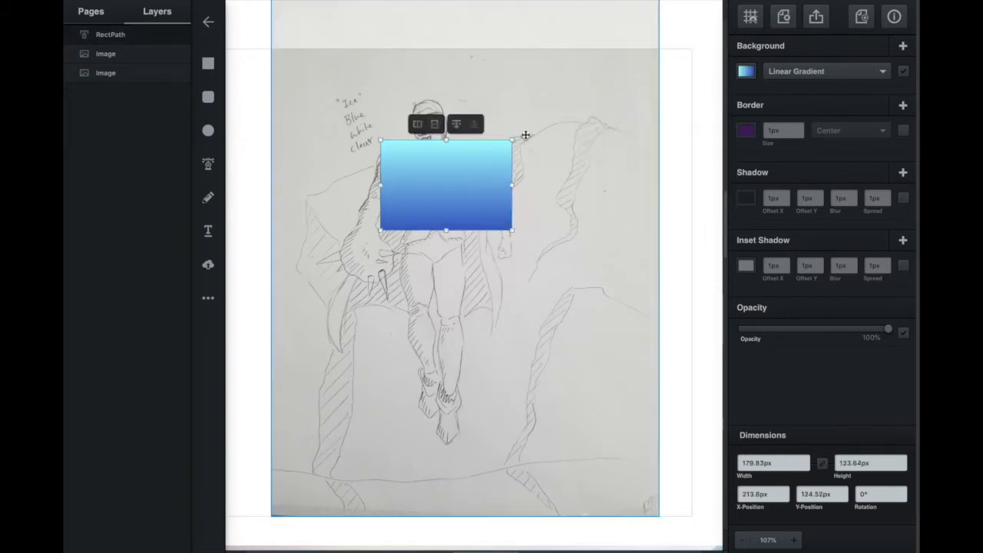
Rotate the gradient rectangle to about 268°, place it beside the figure, and delete it.
drag(524, 136, 419, 132)
drag(432, 183, 586, 226)
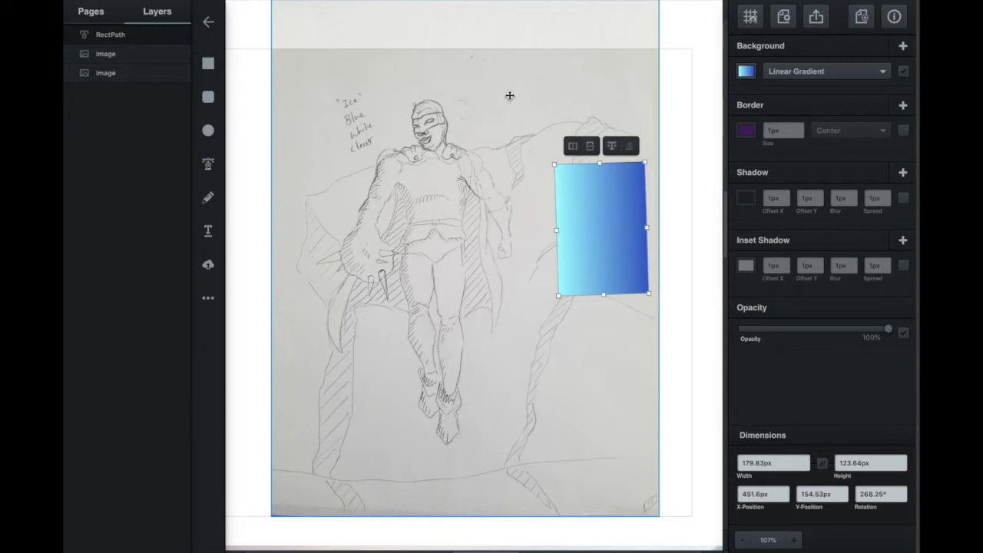
mouse_move(575, 183)
mouse_down()
mouse_move(520, 189)
mouse_move(573, 220)
mouse_up()
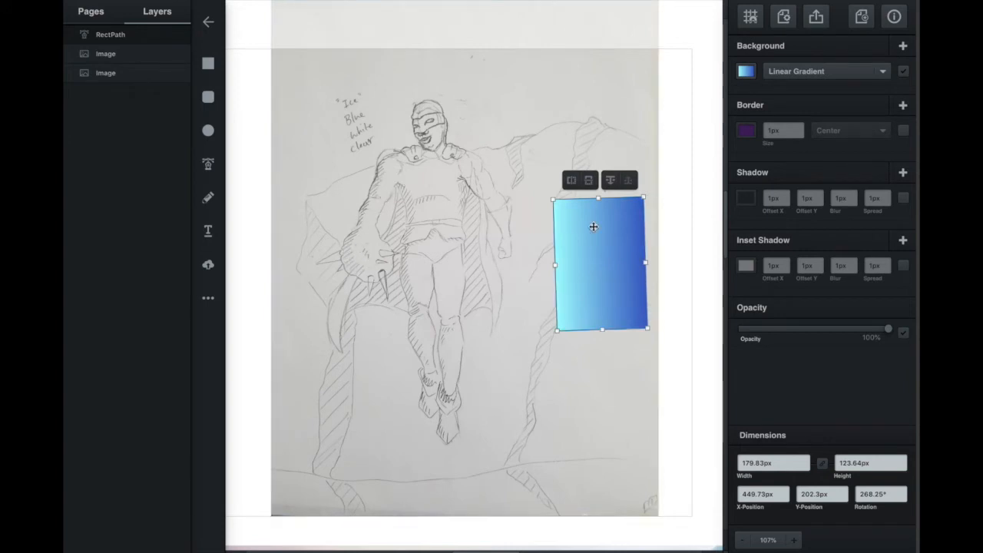
key(Delete)
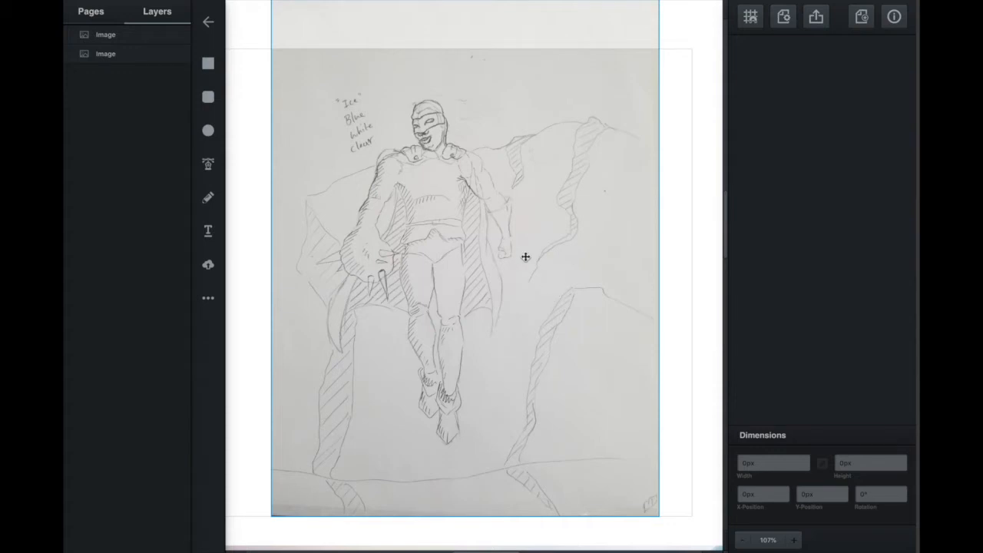
Shift the sketch image horizontally to about X 109 px, keeping it at the same height.
drag(525, 257, 559, 258)
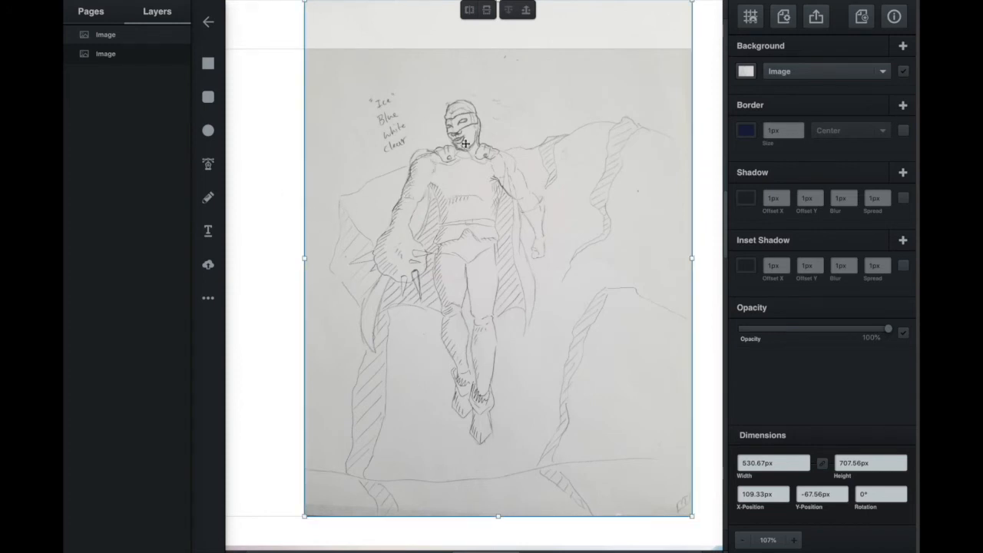
Draw a closed curved path about 141 by 165 px with the Pen tool over the sketch's upper-left edge.
click(209, 165)
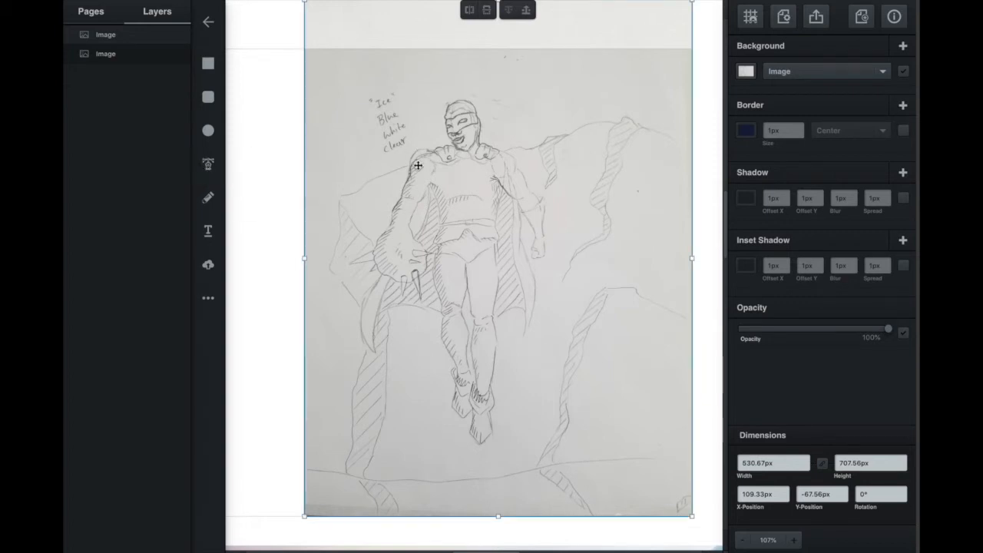
click(208, 164)
click(341, 131)
drag(299, 158, 376, 228)
drag(377, 180, 355, 169)
click(398, 143)
drag(398, 143, 401, 123)
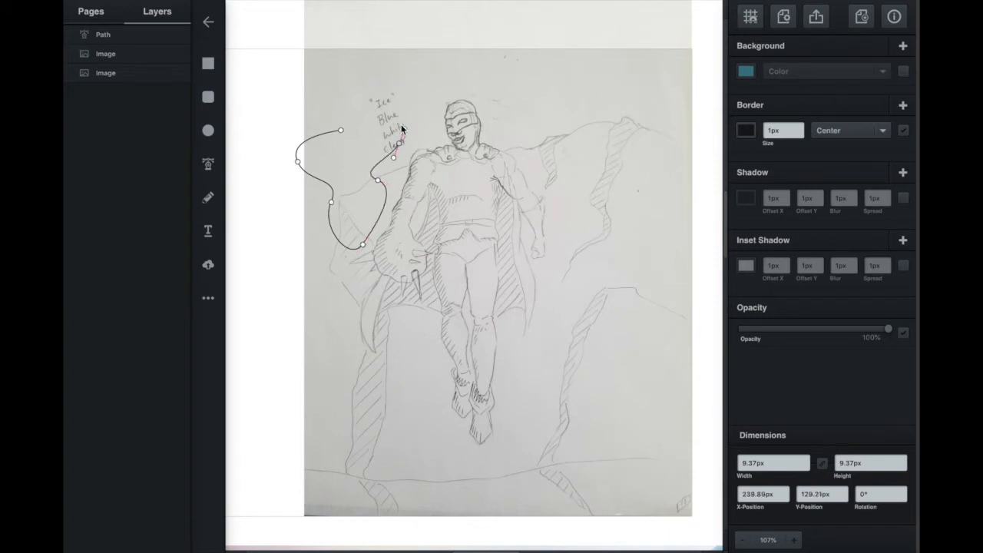
click(342, 130)
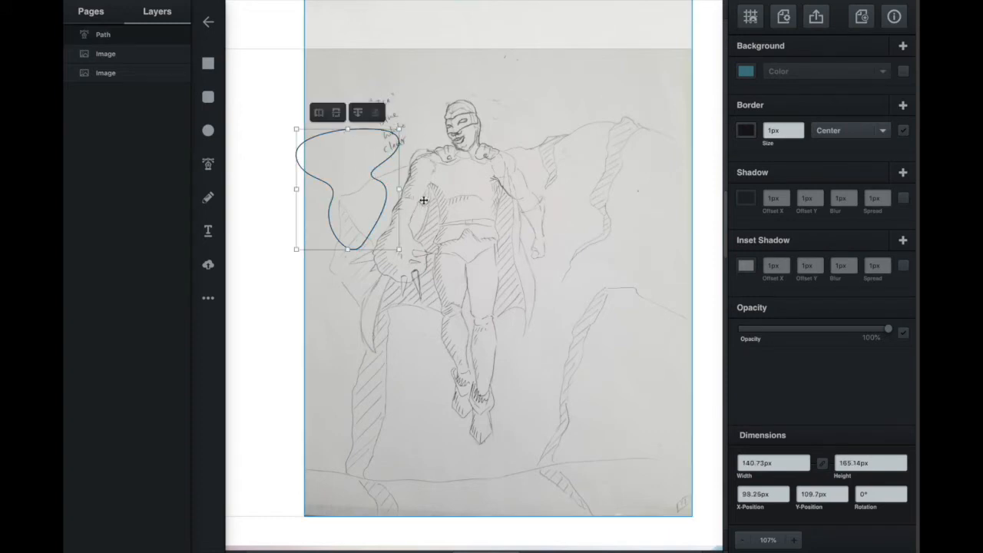
Add anchor points along the closed path's left and top edges and adjust the points of its left curve.
double_click(326, 185)
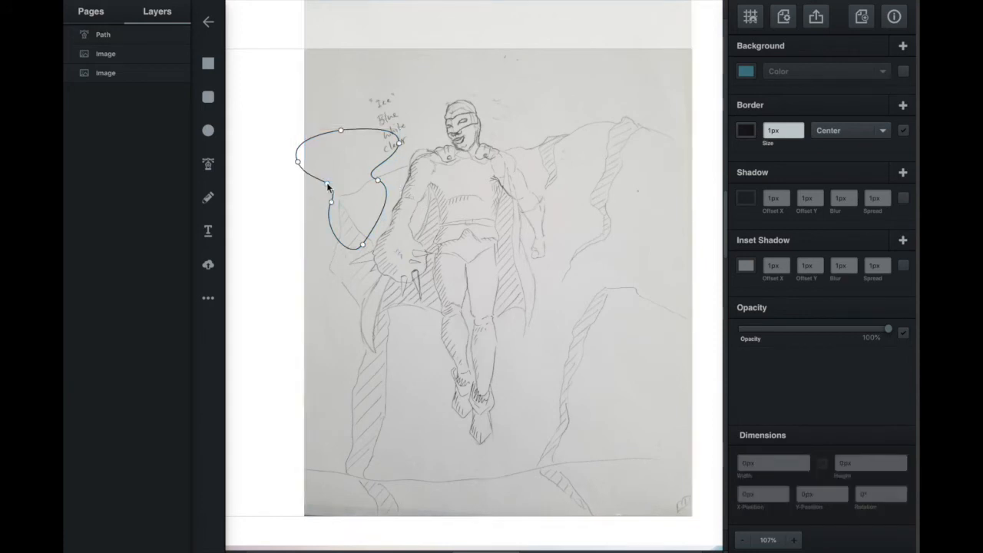
click(319, 179)
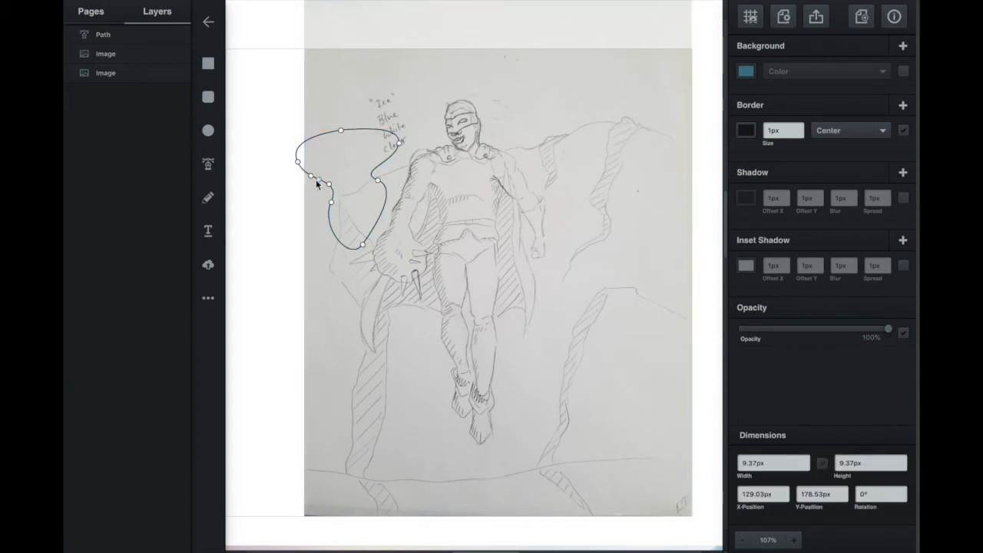
drag(321, 182, 341, 189)
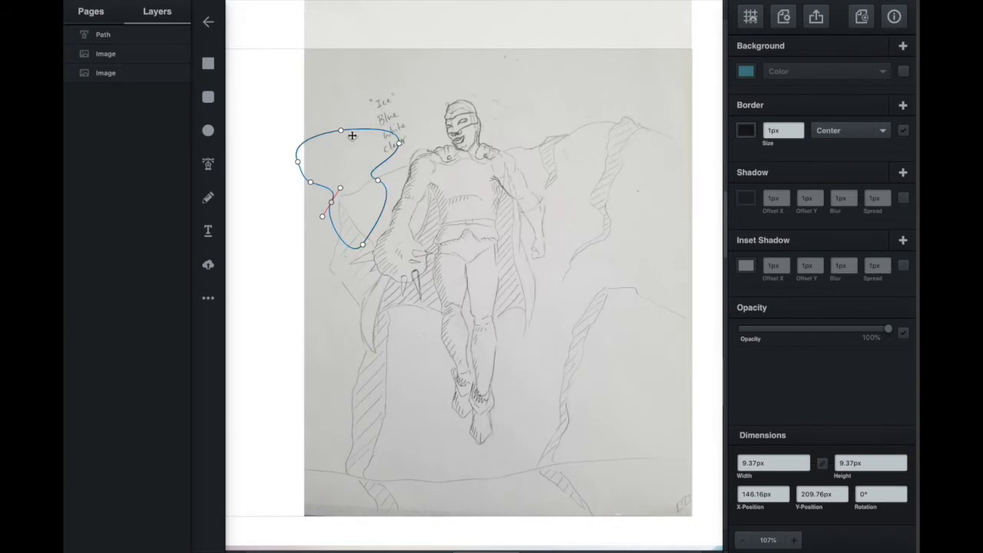
click(352, 130)
click(346, 130)
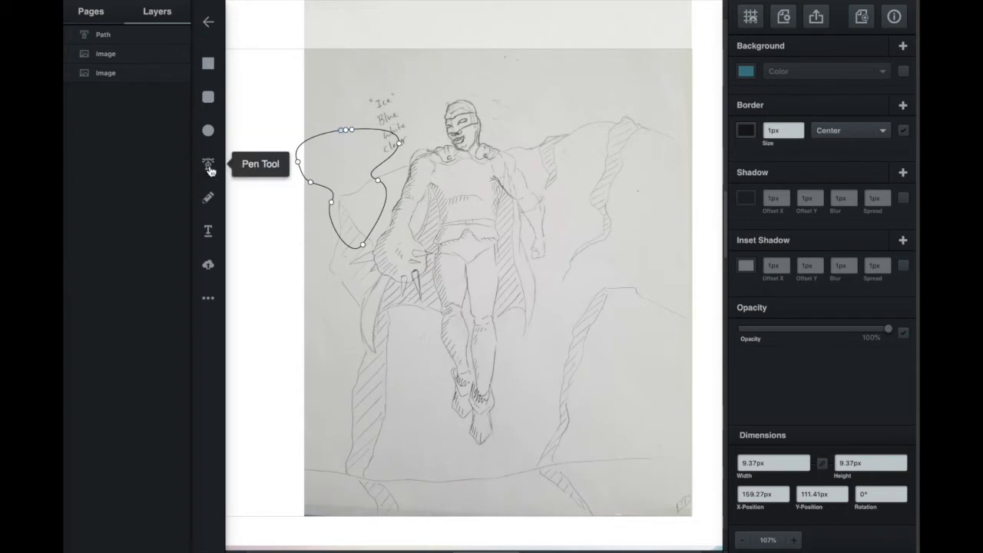
Try to start another Pen tool path at the closed shape's top anchor point, and delete the closed shape.
click(208, 163)
click(340, 131)
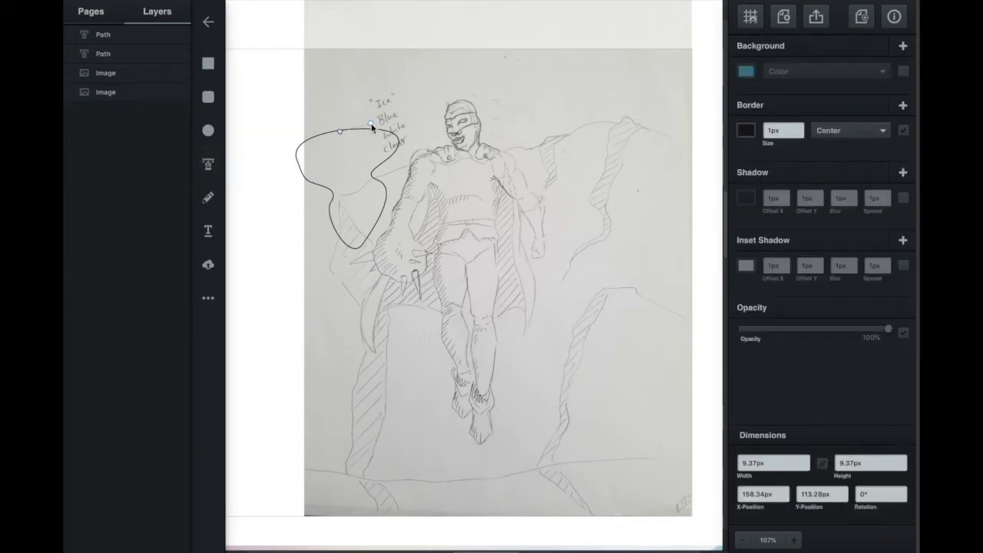
click(209, 164)
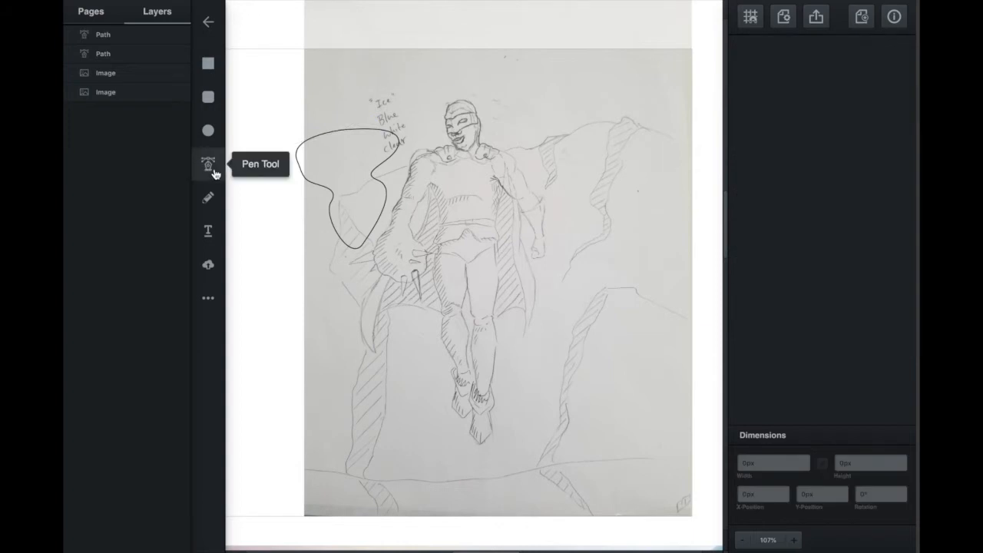
click(341, 131)
key(Delete)
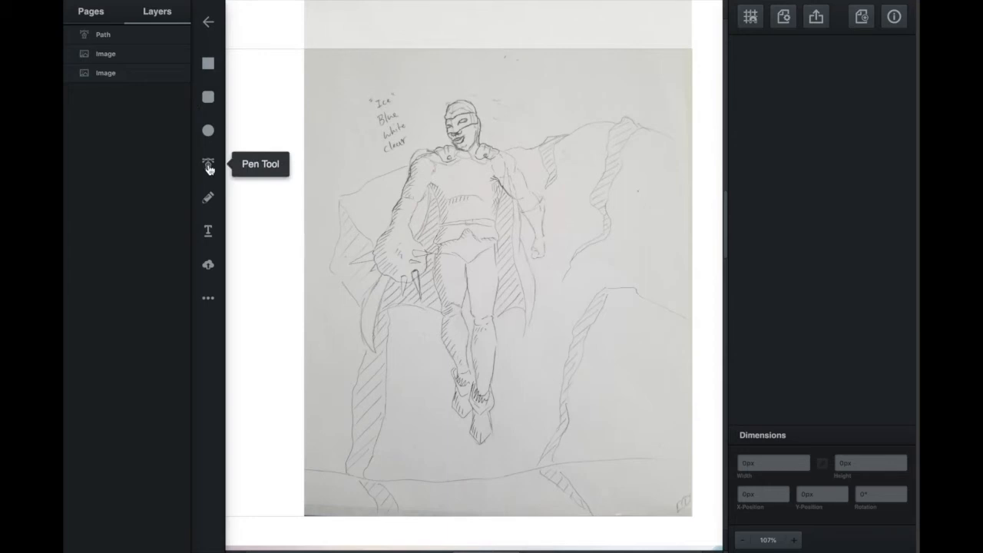
scroll(433, 292, down, 3)
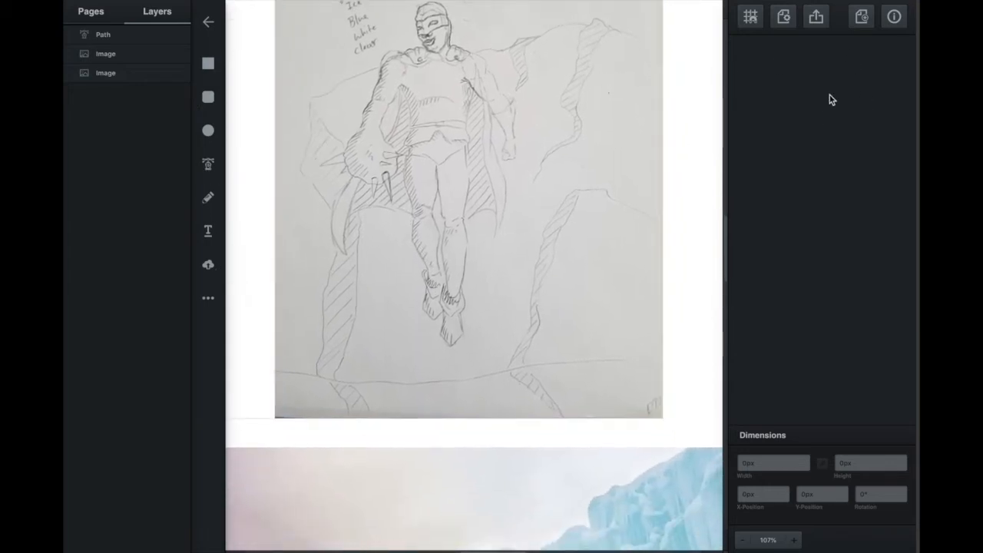
Shift the ice landscape photo below the sketch to about X -229 px, Y 662 px.
scroll(674, 257, down, 3)
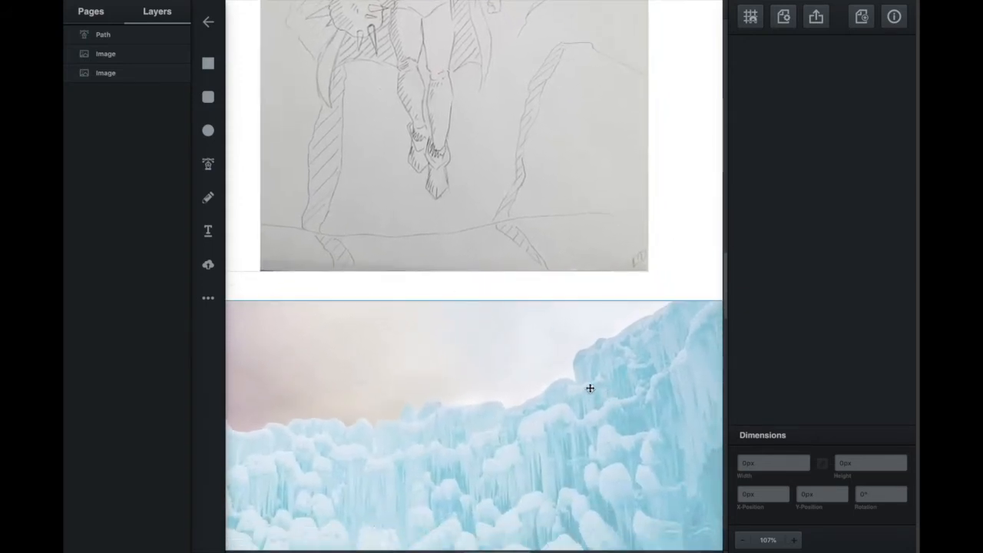
mouse_move(589, 374)
mouse_down()
mouse_move(572, 188)
mouse_move(560, 143)
mouse_move(544, 141)
mouse_move(544, 83)
mouse_move(555, 287)
mouse_move(577, 358)
mouse_up()
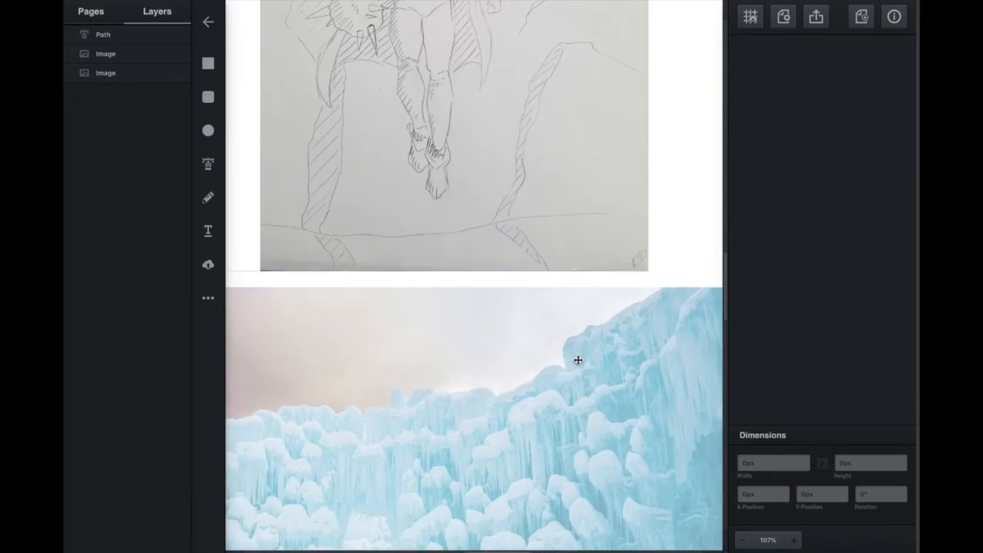
scroll(553, 204, up, 5)
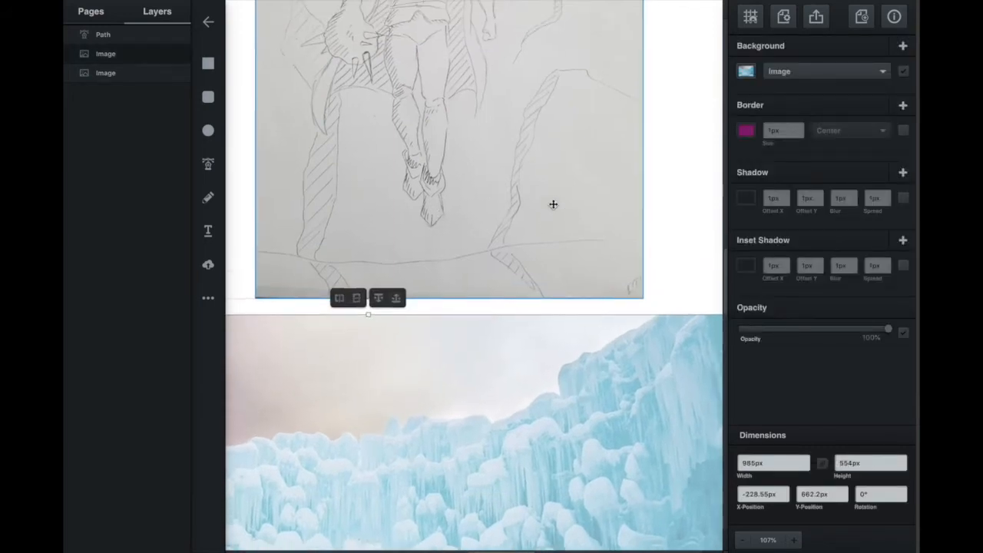
scroll(553, 204, up, 2)
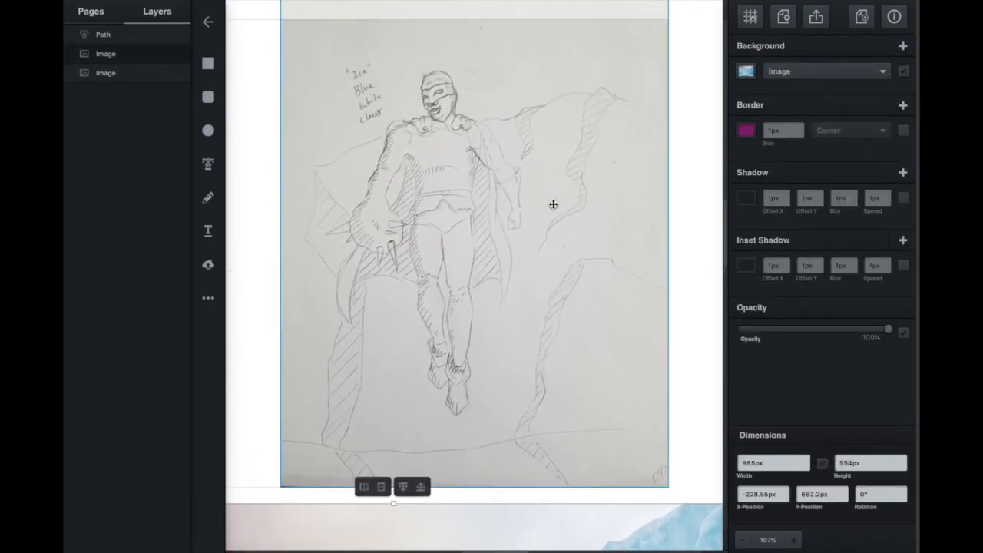
Start a Pen tool path at the hero's left-hand shoulder and trace the arm's outer edge down to the large fist.
click(208, 164)
scroll(409, 154, up, 5)
click(409, 67)
click(357, 86)
click(342, 133)
click(320, 171)
click(310, 204)
click(294, 226)
click(288, 250)
click(285, 273)
click(262, 301)
Continue the body path around the large fist, along its outer, lower and inner edges to the wrist.
click(247, 329)
click(239, 361)
click(247, 385)
click(262, 413)
click(290, 421)
click(328, 438)
click(361, 422)
click(385, 401)
click(385, 367)
click(373, 326)
click(347, 308)
Trace the inner edge of the arm from the wrist up to the armpit.
click(339, 282)
click(342, 249)
click(349, 236)
click(360, 219)
click(378, 197)
click(396, 163)
Continue the body path down the torso from the armpit and along the curved hem below the belt to its far corner.
click(423, 225)
click(427, 270)
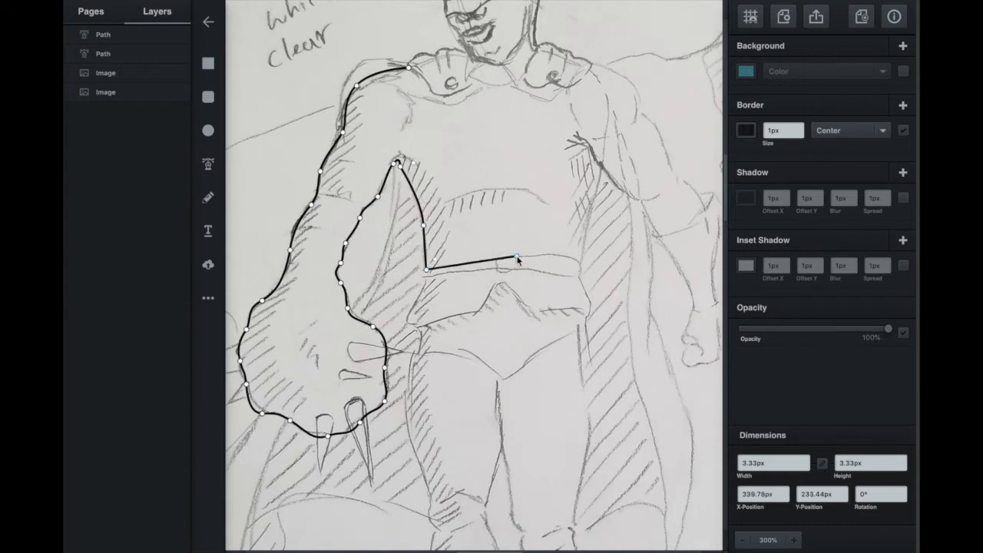
click(422, 292)
click(413, 327)
click(471, 312)
click(489, 293)
click(500, 284)
click(516, 293)
click(541, 312)
click(588, 306)
Trace the torso's other side, shoulder and neckline to close the body outline at about 180 by 189 px, and refine the hem corner points.
click(576, 270)
click(578, 254)
click(602, 166)
click(610, 141)
click(606, 116)
click(605, 91)
drag(592, 64, 571, 56)
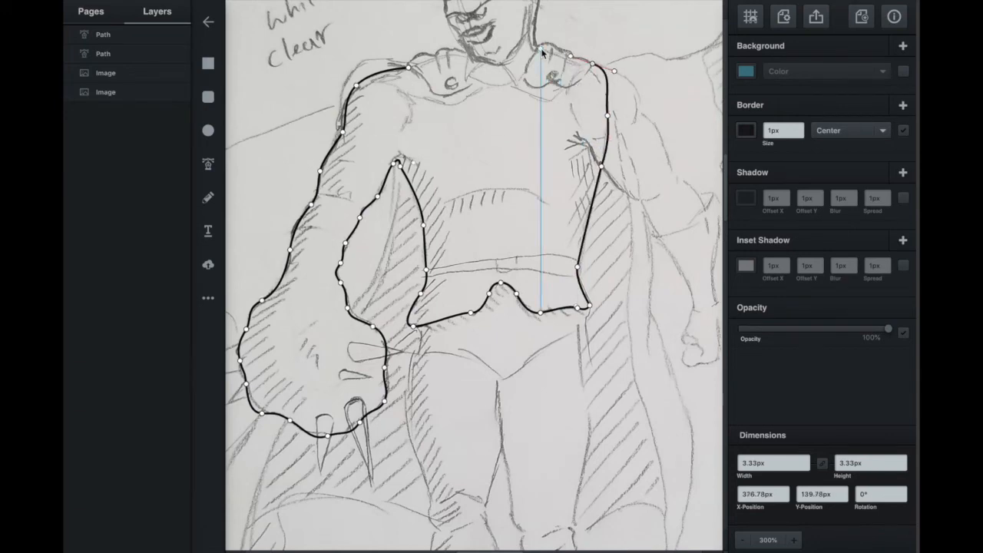
click(541, 49)
click(408, 67)
double_click(576, 309)
drag(589, 308, 598, 308)
Trace the upper, larger spike on the inner side of the fist as a closed Pen tool path.
click(217, 172)
click(349, 341)
click(403, 354)
mouse_move(358, 361)
mouse_down()
mouse_move(351, 356)
mouse_move(389, 354)
mouse_up()
click(349, 341)
Trace the smaller spike just below the large one on the fist as a closed path.
key(ctrl+plus)
key(ctrl+plus)
scroll(398, 337, left, 4)
scroll(398, 338, down, 3)
key(p)
click(477, 356)
click(402, 334)
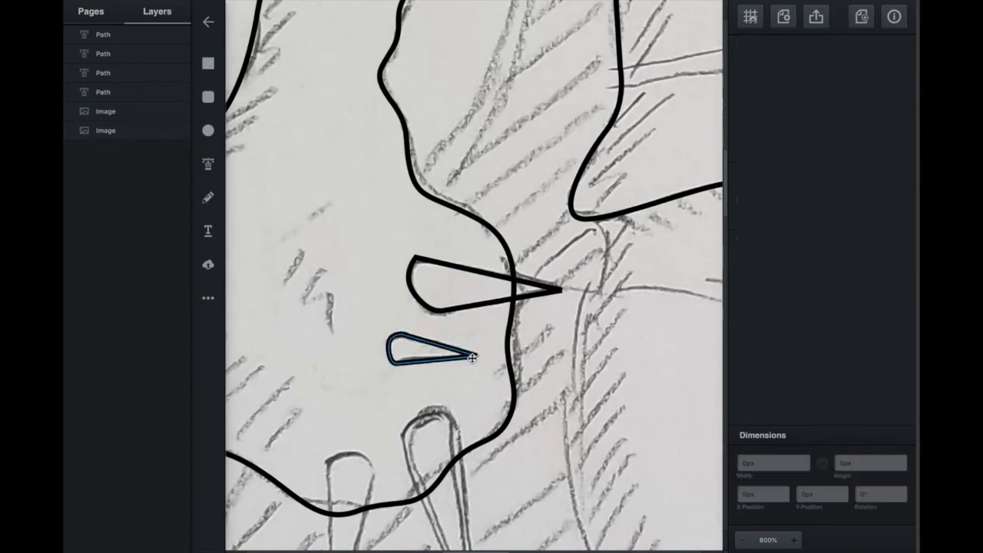
click(477, 356)
Trace the two downward-pointing spikes at the fist's lower edge as closed Pen tool paths.
scroll(477, 355, down, 3)
click(213, 170)
click(328, 477)
click(369, 333)
drag(343, 322, 327, 323)
click(320, 330)
click(328, 477)
click(215, 173)
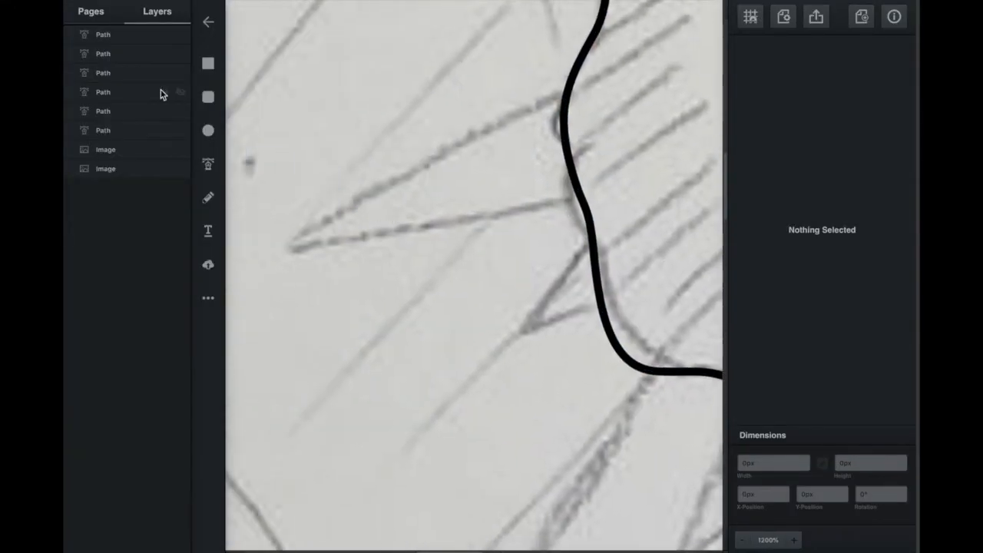
Trace the small triangular spike on the outer edge of the fist with the Pen tool.
click(209, 163)
click(590, 238)
click(602, 307)
click(520, 333)
click(590, 238)
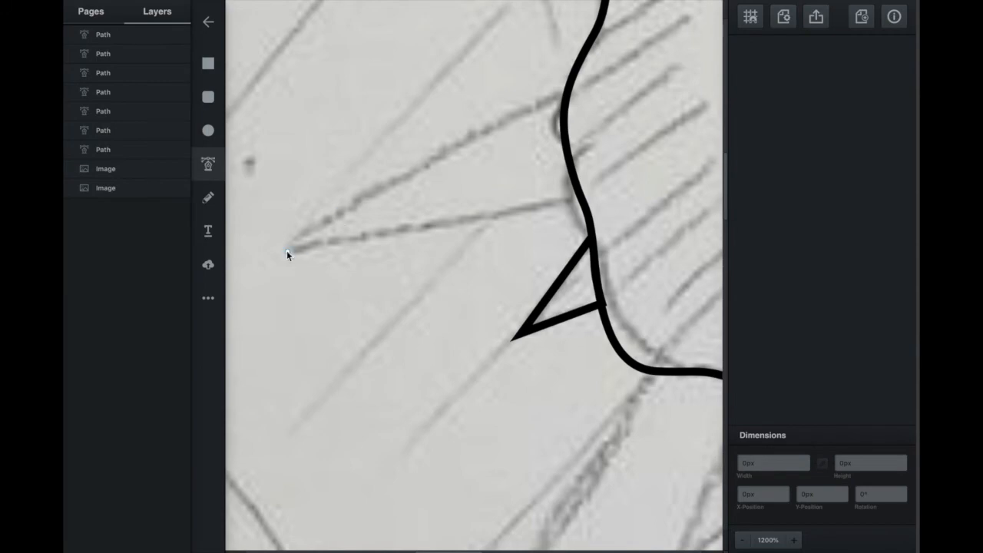
Trace the long pointed spike above the small triangular one on the fist's outer edge as a closed path.
click(287, 251)
click(579, 196)
click(564, 142)
click(567, 92)
click(287, 252)
Trace the scalloped cape clasp on the left-hand shoulder with the Pen tool and adjust its points.
key(ctrl+minus)
key(ctrl+minus)
scroll(536, 239, up, 2)
key(ctrl+plus)
key(ctrl+plus)
key(ctrl+plus)
scroll(535, 239, up, 4)
click(208, 164)
click(460, 280)
click(392, 264)
click(335, 209)
drag(374, 176, 466, 163)
click(409, 181)
click(464, 176)
drag(481, 169, 492, 170)
drag(460, 281, 492, 274)
drag(503, 172, 498, 190)
scroll(445, 237, right, 3)
Draw an ellipse about 7 by 6 px over the round button of the left-hand shoulder clasp.
scroll(445, 237, left, 1)
click(208, 130)
drag(332, 258, 372, 293)
Trace the scalloped cape clasp on the right-hand shoulder as a closed Pen tool path and refine its points.
click(208, 164)
scroll(538, 268, right, 1)
click(564, 275)
drag(633, 271, 673, 236)
click(671, 215)
click(629, 192)
drag(658, 191, 543, 156)
click(578, 175)
click(536, 175)
mouse_move(521, 248)
mouse_down()
mouse_move(530, 266)
mouse_move(536, 256)
mouse_up()
click(564, 275)
double_click(527, 259)
drag(633, 271, 639, 256)
Copy the green ellipse onto the right-hand shoulder clasp and select the body outline.
drag(287, 263, 572, 251)
click(560, 336)
key(super+minus)
key(super+minus)
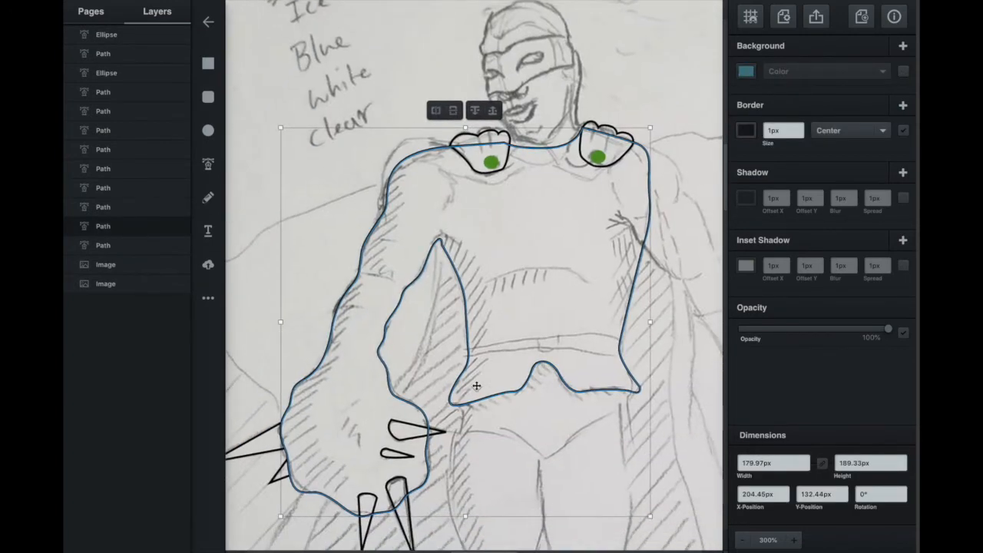
Start a shadow path at the left-hand shoulder clasp and trace the shading's inner edge down the upper arm.
click(208, 164)
key(super+plus)
key(super+plus)
scroll(474, 276, up, 2)
click(498, 96)
drag(392, 154, 378, 205)
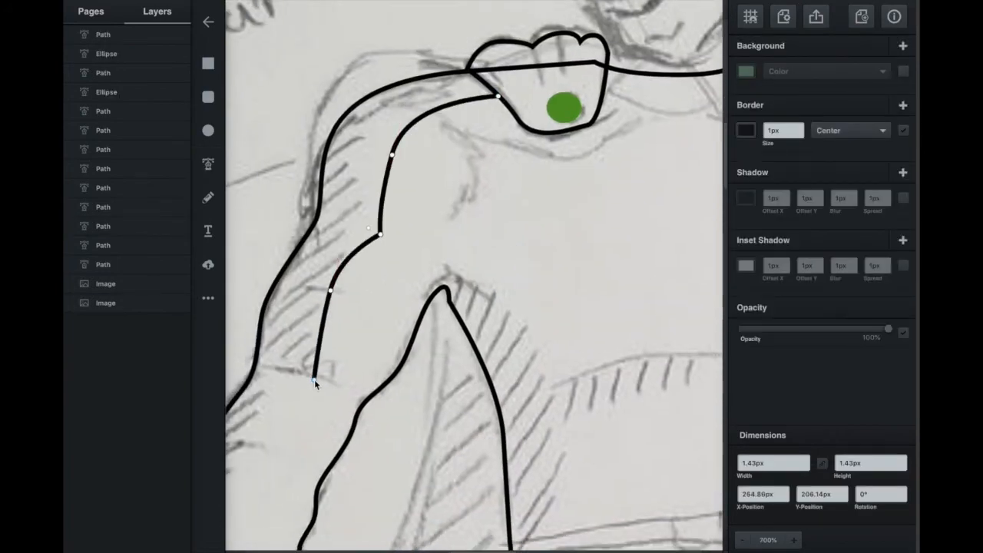
click(314, 379)
Continue the shadow path's inner edge along the forearm and across the fist to its lower edge.
scroll(314, 380, down, 5)
drag(327, 315, 307, 373)
drag(364, 314, 361, 330)
click(344, 351)
drag(296, 392, 299, 434)
drag(360, 416, 382, 424)
drag(414, 444, 427, 488)
scroll(420, 464, down, 2)
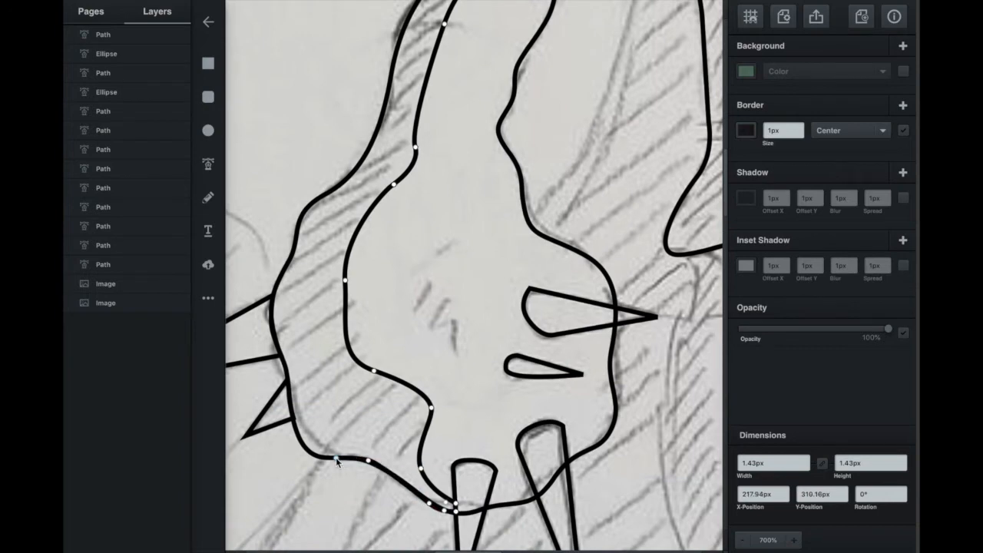
Trace the shadow path back up the outer edge of the fist and arm to the shoulder clasp.
click(287, 372)
drag(272, 327, 272, 311)
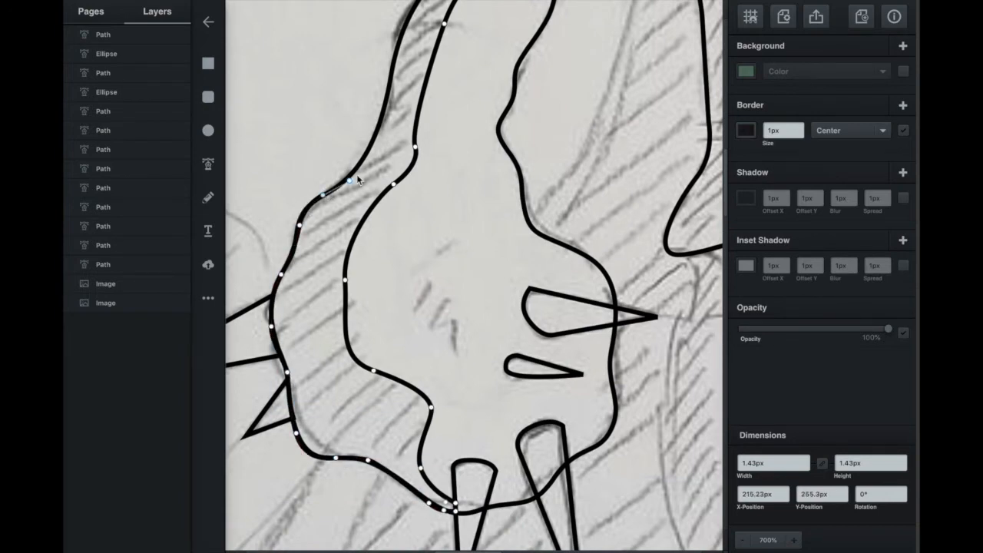
scroll(387, 112, up, 5)
scroll(392, 120, up, 3)
scroll(428, 29, up, 4)
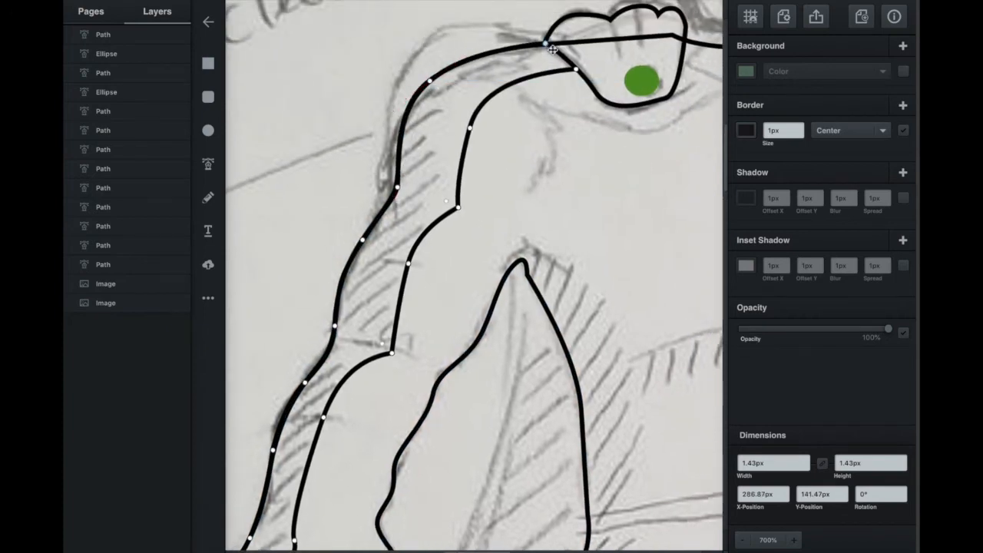
click(546, 44)
Change the fill of the left-hand clasp's green ellipse to golden brown.
scroll(496, 218, down, 1)
scroll(573, 300, up, 3)
click(507, 141)
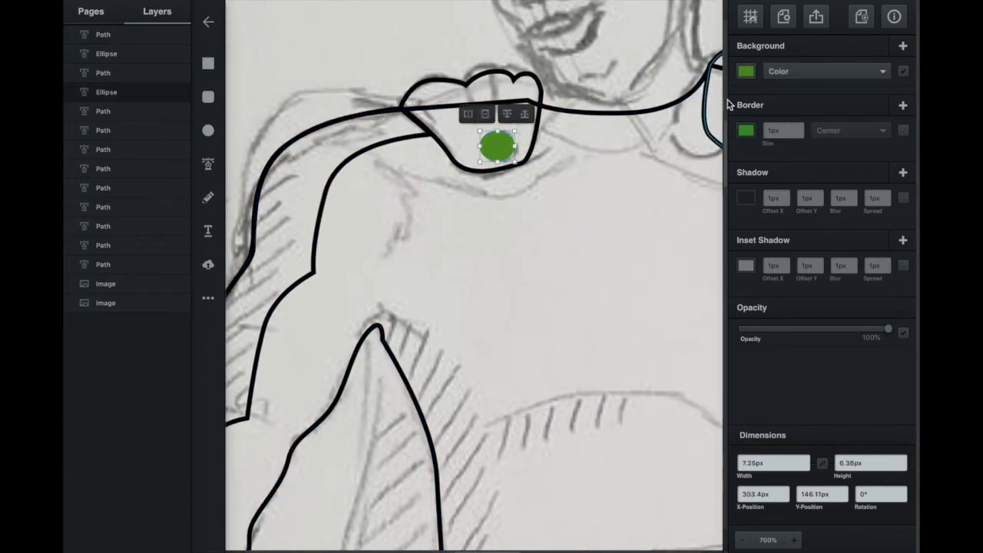
click(746, 70)
click(715, 35)
click(697, 41)
click(715, 29)
click(696, 61)
Apply the golden-brown ellipse's style to the green ellipse on the right-hand shoulder clasp.
scroll(507, 226, right, 3)
click(560, 147)
key(super+alt+v)
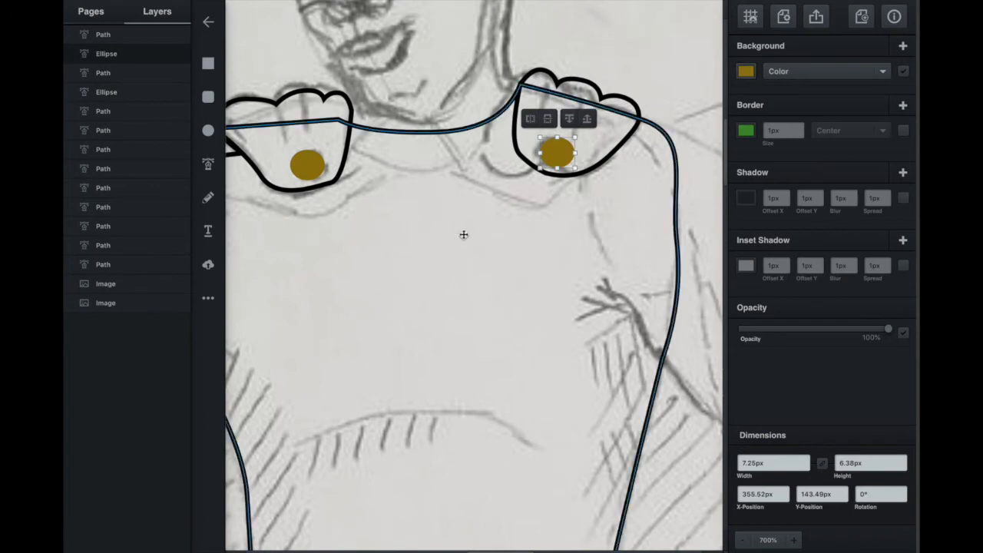
Give the right-hand clasp's golden ellipse a black .45 px border and the left-hand clasp's ellipse a black .5 px border.
click(746, 130)
click(687, 146)
click(799, 134)
text(.45)
click(307, 165)
click(746, 132)
click(686, 146)
click(796, 132)
text(.5)
click(463, 256)
Start a Pen path for the torso shadow at the armpit and trace its upper edge down and along the chest line.
scroll(524, 235, left, 3)
scroll(525, 235, down, 2)
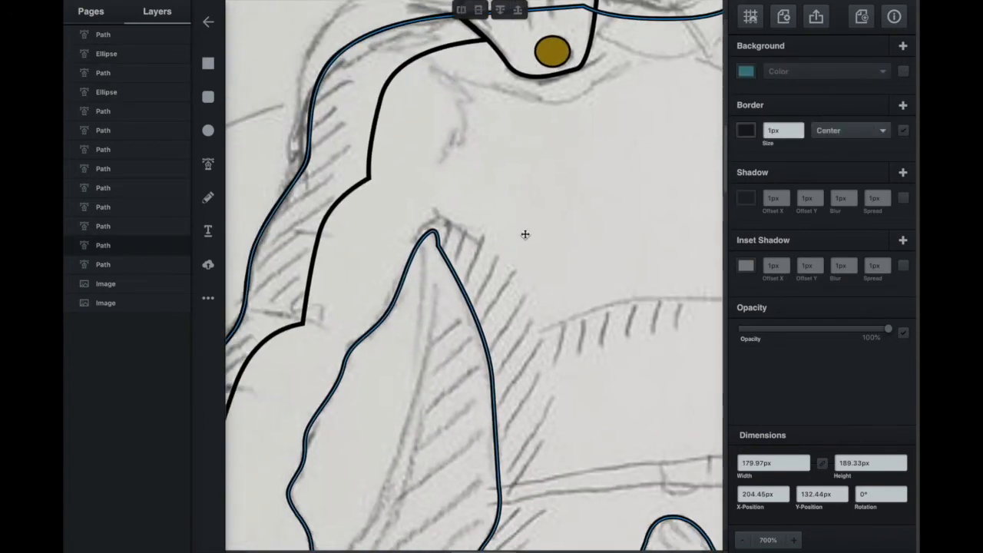
key(p)
click(441, 218)
drag(456, 203, 466, 206)
drag(520, 258, 527, 273)
drag(551, 318, 569, 317)
scroll(570, 286, right, 1)
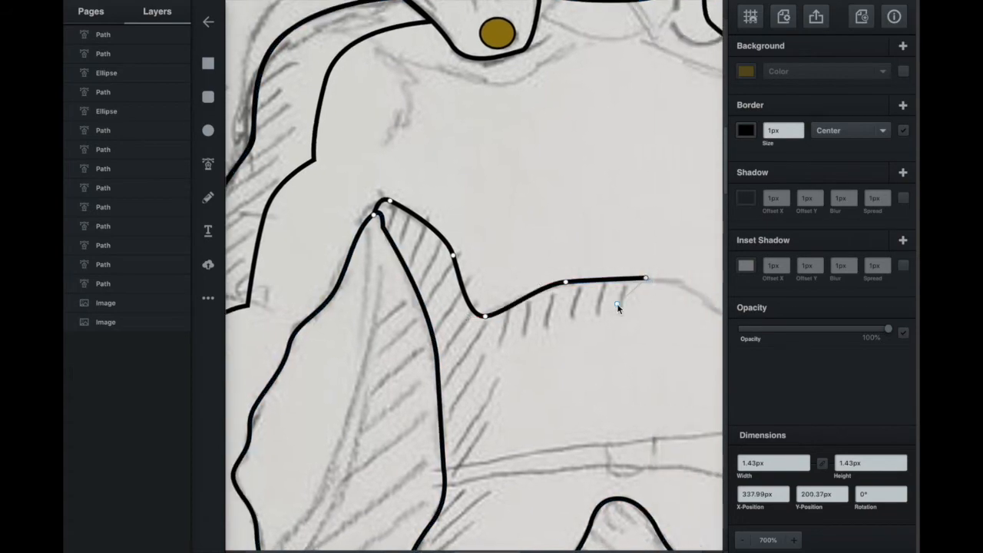
Continue the torso shadow path back under the chest line, down the waist and around the hem's corner.
click(489, 380)
scroll(489, 381, down, 2)
drag(499, 398, 492, 422)
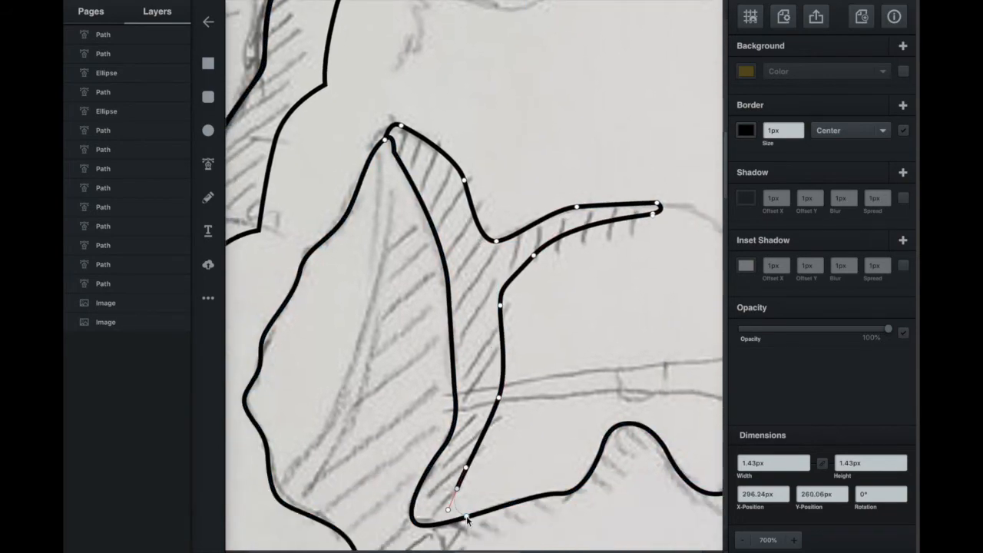
click(466, 517)
click(449, 523)
scroll(431, 223, up, 10)
click(364, 478)
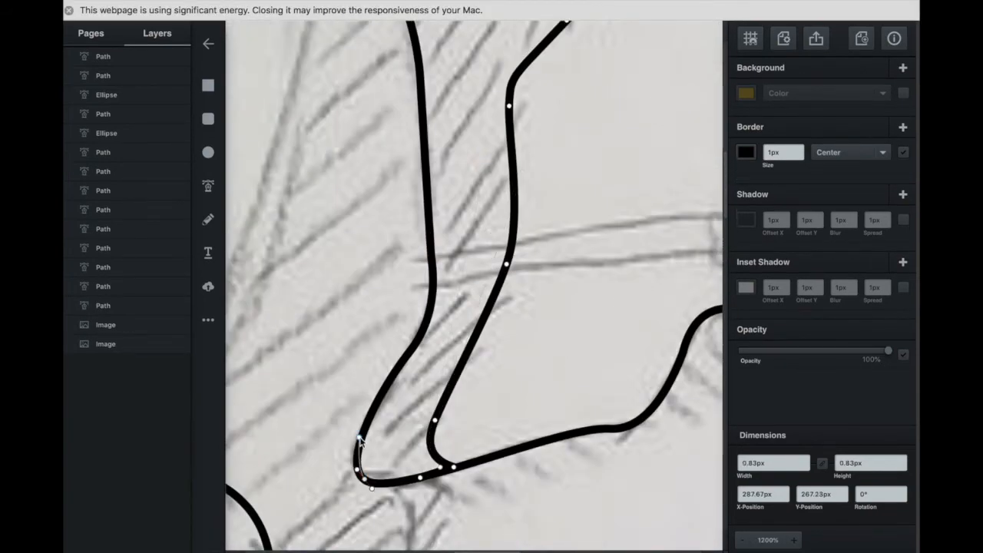
Trace the torso shadow path up the side of the body and close it at the armpit.
drag(429, 212, 421, 143)
scroll(423, 144, up, 6)
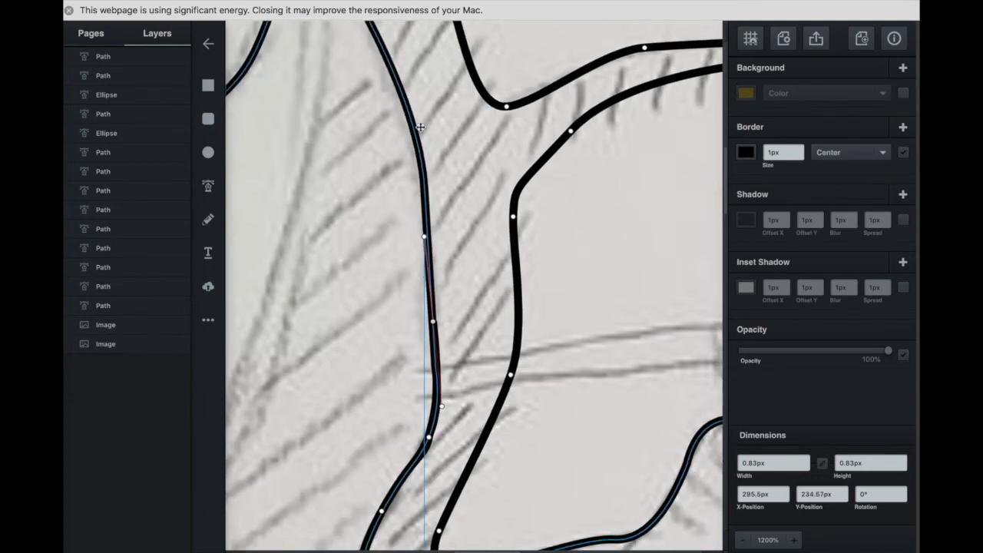
drag(419, 237, 415, 224)
drag(343, 83, 330, 63)
click(328, 64)
Dismiss the browser's notice about the webpage's energy use.
key(super+minus)
key(super+minus)
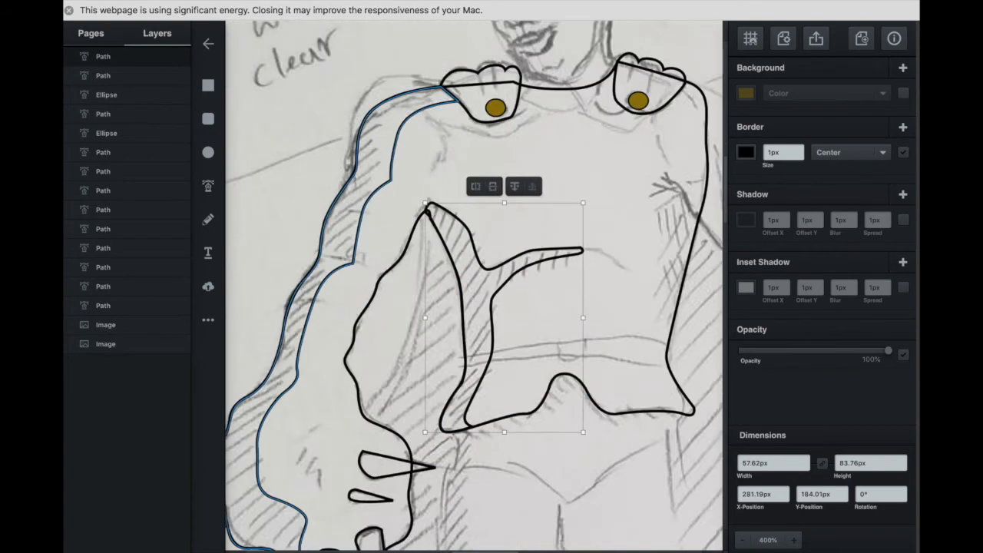
scroll(413, 347, down, 3)
key(super+minus)
scroll(412, 346, up, 3)
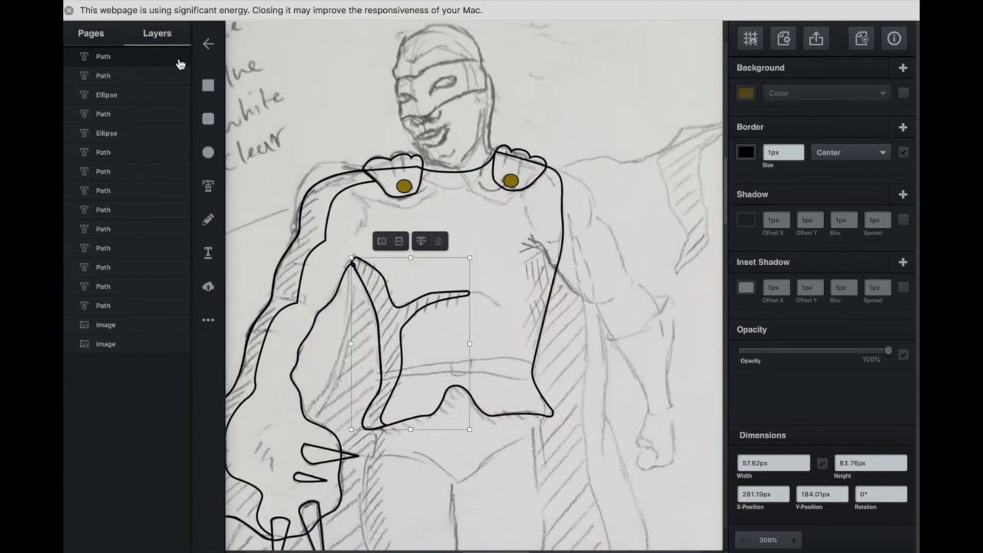
click(69, 10)
Trace the belt across the waist as a closed curved band with the Pen tool.
key(super+plus)
scroll(608, 160, down, 4)
scroll(607, 160, up, 5)
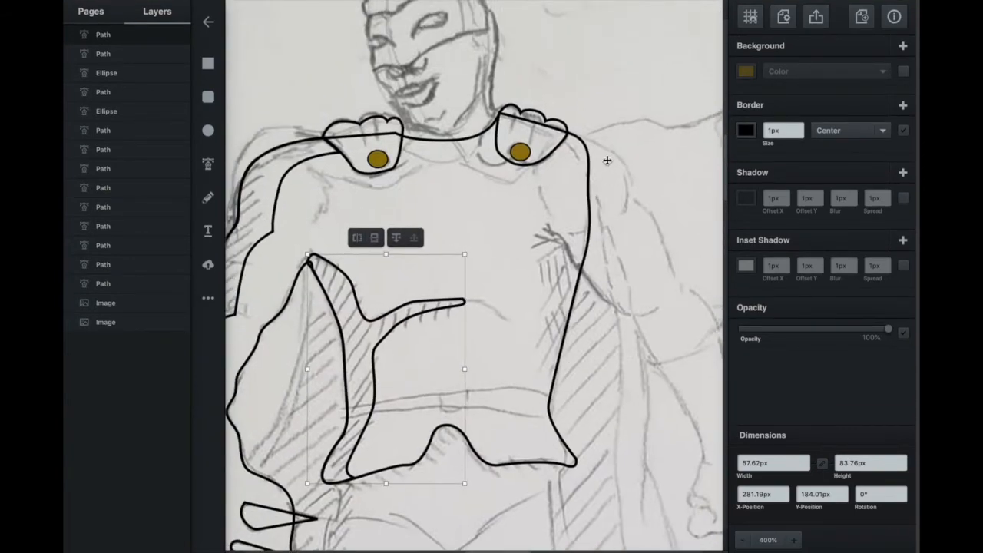
scroll(560, 222, right, 2)
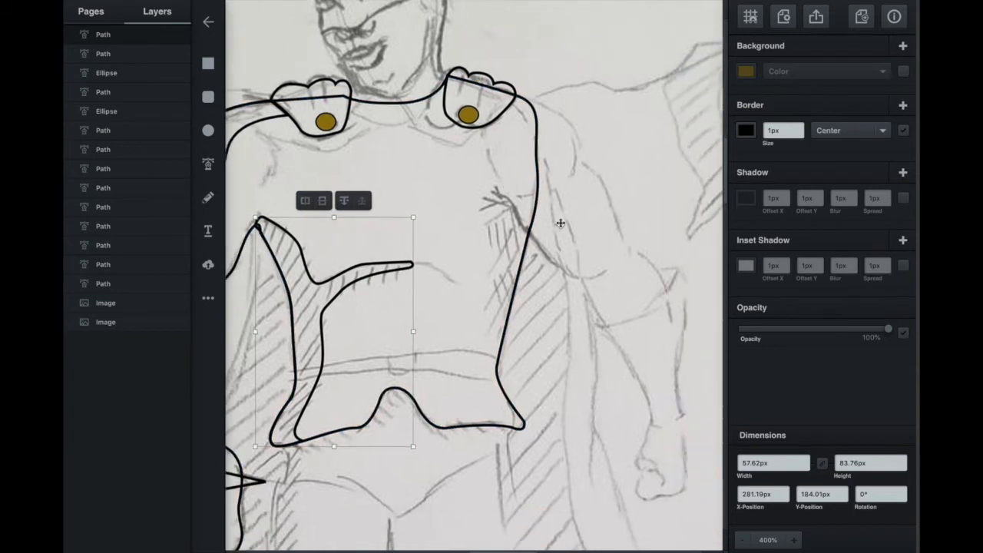
scroll(414, 160, left, 3)
click(208, 163)
click(405, 259)
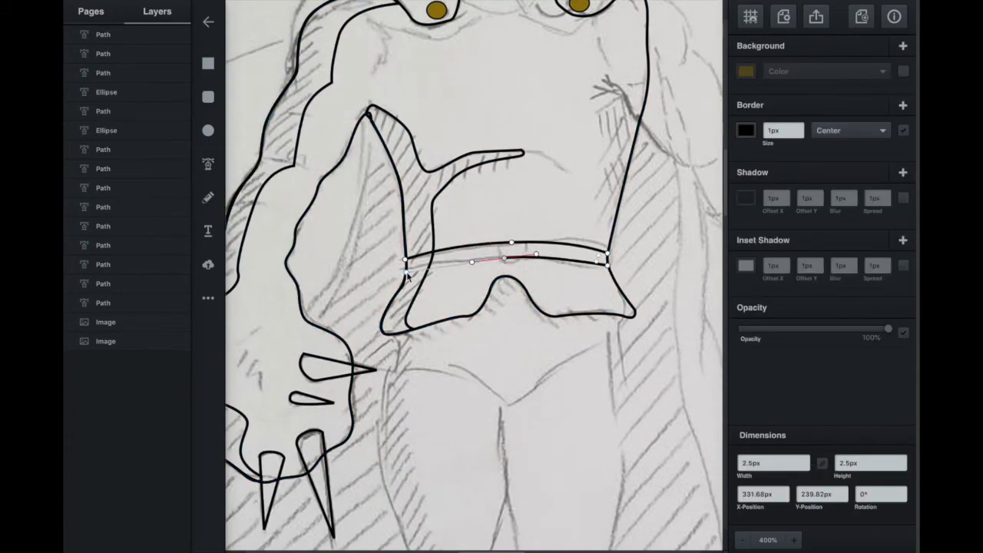
click(407, 271)
click(405, 259)
Trace a small closed four-sided buckle in the middle of the belt with the Pen tool.
click(207, 163)
click(500, 242)
click(501, 258)
key(super+plus)
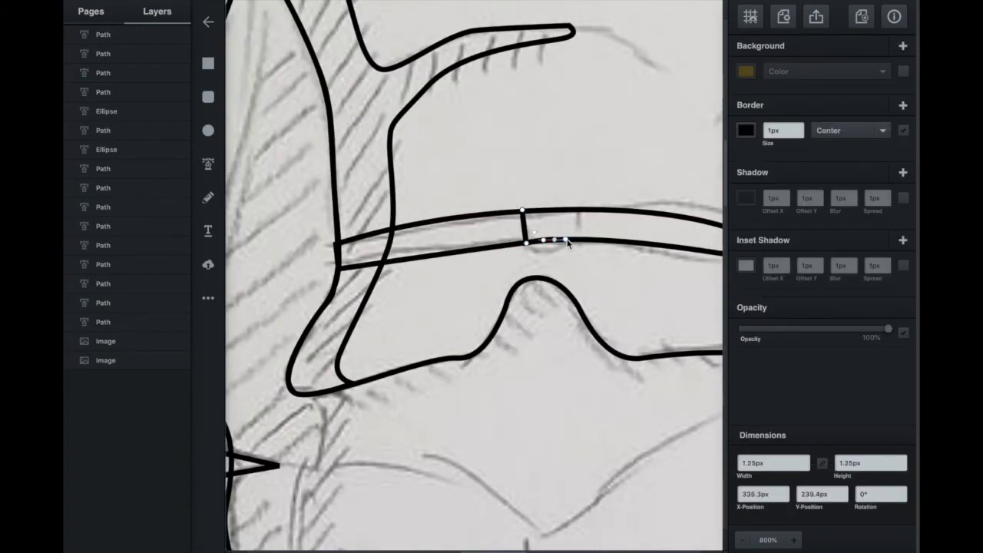
click(522, 211)
click(606, 176)
Draw a short open curved crease line running from the armpit onto the chest with the Pen tool.
scroll(606, 176, up, 4)
key(super+minus)
scroll(459, 146, left, 2)
key(p)
click(310, 239)
drag(350, 211, 365, 216)
key(Escape)
Fill all the ice spikes on the fist with a teal blue sampled from the ice photo.
scroll(456, 240, down, 3)
scroll(456, 240, left, 3)
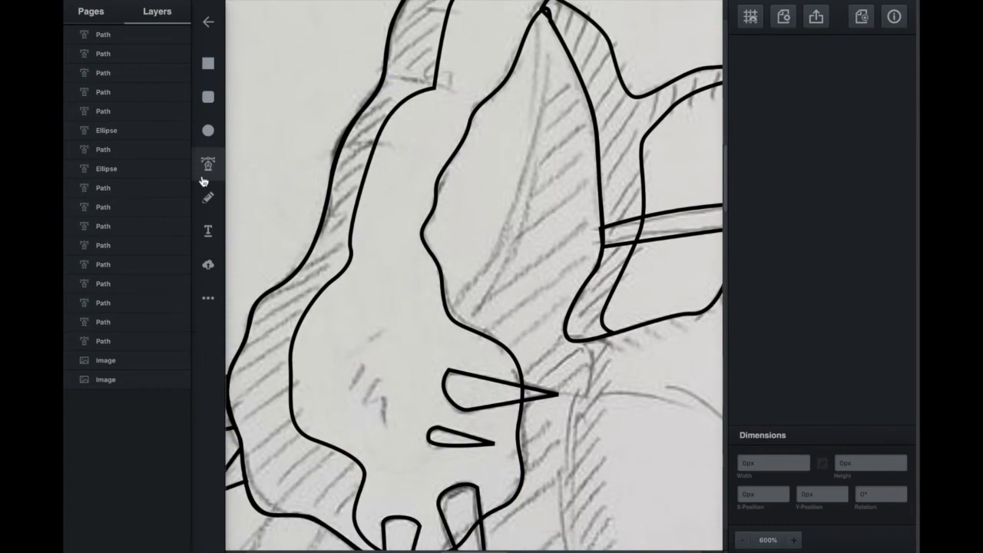
click(460, 374)
shift+click(461, 441)
shift+click(477, 485)
shift+click(401, 519)
scroll(323, 446, left, 1)
shift+click(266, 408)
shift+click(254, 369)
scroll(612, 174, down, 10)
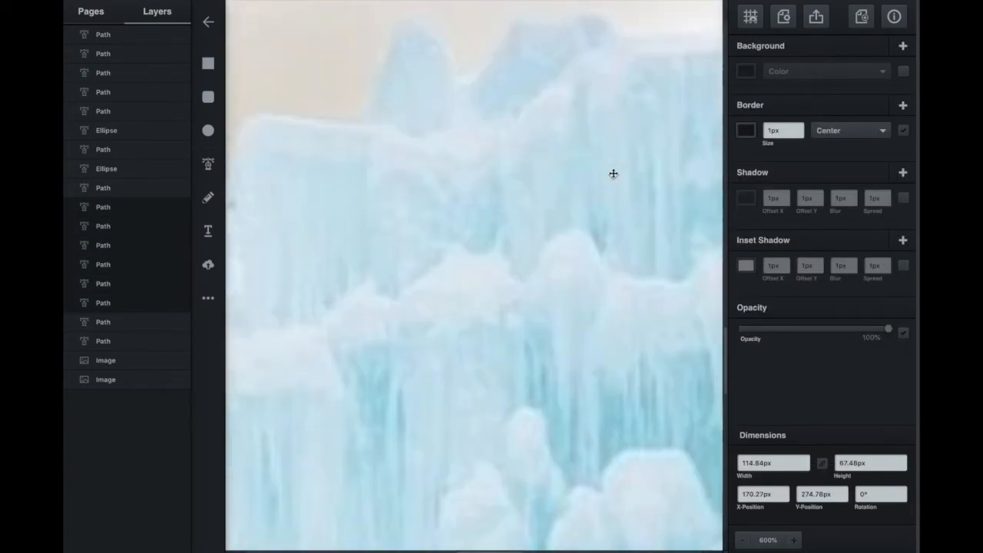
click(746, 71)
click(596, 163)
click(627, 389)
scroll(549, 185, up, 10)
Fill the torso-and-arm body shape with a bright sky blue sampled from the ice photo.
click(397, 107)
key(super+minus)
key(super+minus)
scroll(444, 223, right, 1)
click(444, 223)
scroll(461, 231, down, 3)
click(746, 71)
click(709, 175)
scroll(616, 140, down, 10)
click(747, 72)
click(709, 176)
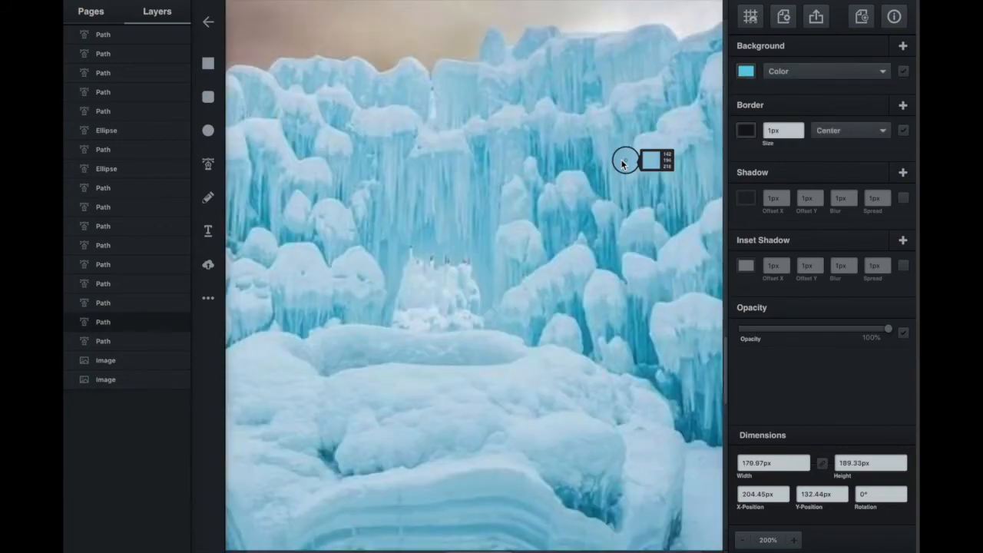
click(547, 149)
Fill the arm's shadow shape with a darker blue sampled from the ice photo.
scroll(573, 132, up, 10)
click(573, 132)
click(407, 307)
scroll(711, 248, down, 10)
click(746, 72)
click(709, 175)
click(578, 267)
scroll(617, 226, up, 10)
click(462, 300)
Fill the torso's shadow shape with the dark blue sampled from the arm's shadow.
click(399, 296)
click(485, 151)
click(746, 71)
click(711, 176)
click(428, 116)
click(573, 292)
Fill the belt with black.
click(560, 194)
click(746, 70)
drag(695, 108, 724, 140)
Style the belt buckle with a blue fill, no border and a white inset shadow.
click(531, 193)
click(746, 70)
click(716, 77)
click(673, 46)
click(903, 131)
click(746, 265)
click(553, 269)
Turn on the inset shadow for the torso shadow, the arm shadow and the blue body shape.
click(496, 150)
click(903, 265)
click(454, 169)
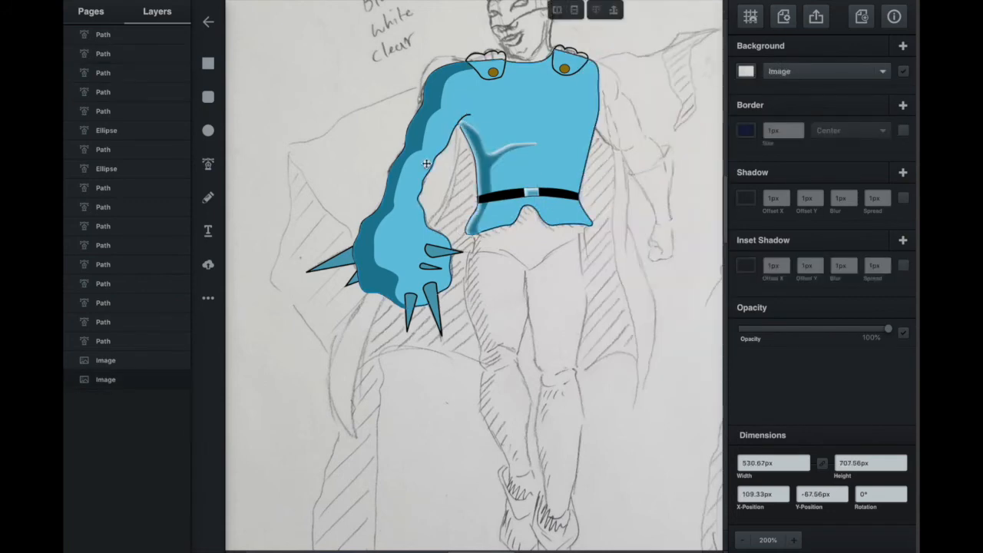
click(399, 177)
click(903, 265)
click(408, 250)
click(903, 265)
click(516, 280)
Group the ice spikes on the fist and turn on the inset shadow for the group.
click(334, 260)
shift+click(352, 278)
shift+click(430, 303)
shift+click(442, 252)
key(ctrl+g)
click(903, 265)
click(512, 320)
Fill both scalloped shoulder clasps with light blue.
click(493, 63)
shift+click(568, 63)
click(746, 71)
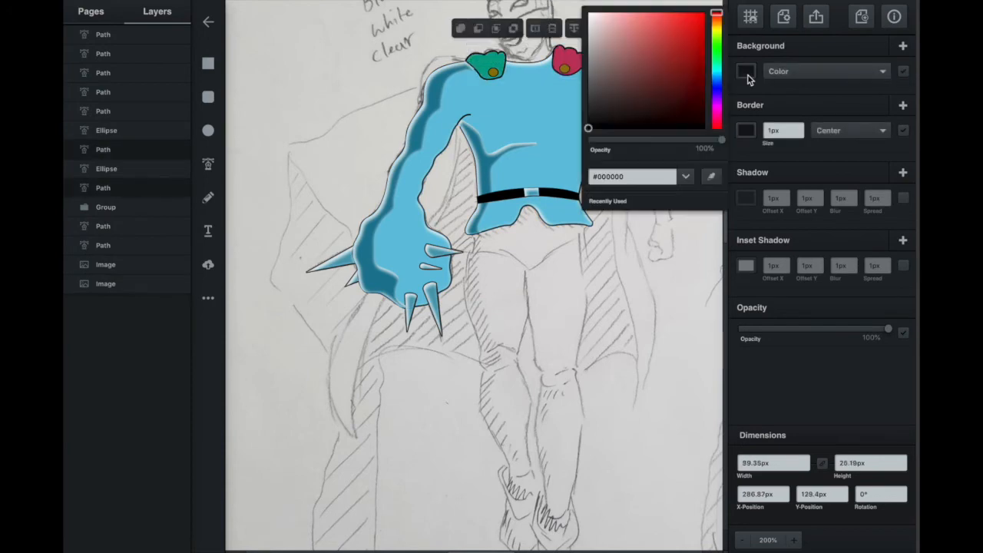
click(619, 33)
drag(716, 85, 716, 75)
click(628, 26)
click(472, 274)
Draw two dividing lines on the left-hand clasp from its scalloped edge to the golden ellipse with the Pen tool.
key(ctrl+plus)
key(ctrl+plus)
scroll(446, 175, up, 3)
scroll(447, 174, up, 5)
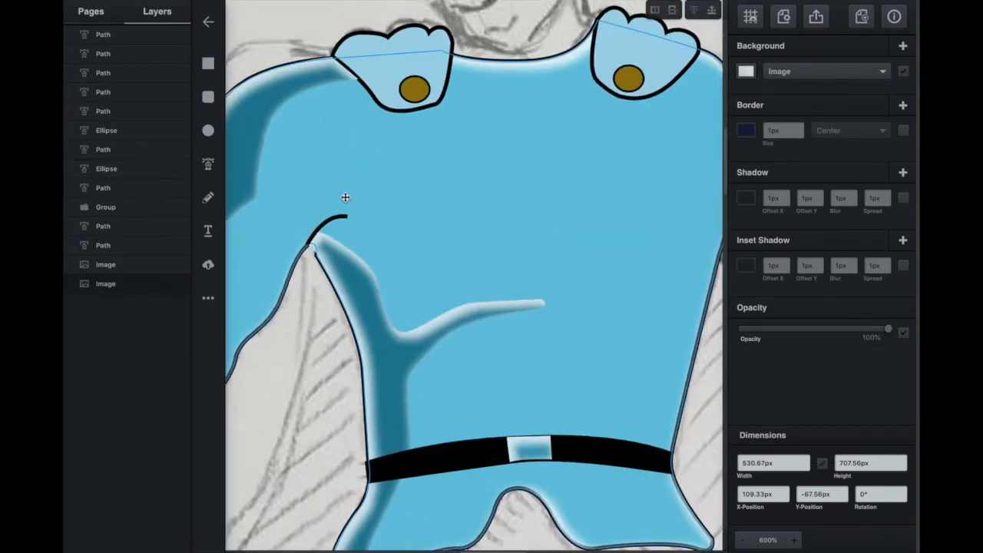
click(177, 34)
click(208, 163)
click(387, 37)
click(209, 165)
click(429, 33)
Draw two matching dividing lines on the right-hand clasp from its scalloped edge to its golden ellipse.
click(208, 163)
click(628, 20)
click(208, 164)
click(666, 32)
click(208, 163)
Move both golden ellipses to the top of the layer order, in front of the clasps' dividing lines.
click(414, 92)
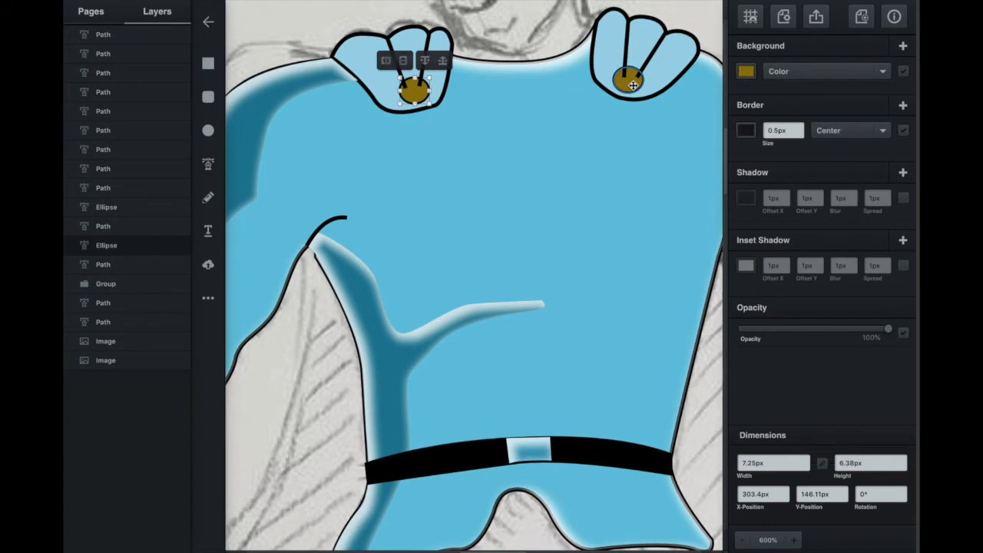
shift+click(629, 80)
click(586, 48)
drag(114, 193, 108, 29)
click(516, 27)
Reduce the opacity of the arm's shadow shape to about 53%.
key(ctrl+minus)
key(ctrl+minus)
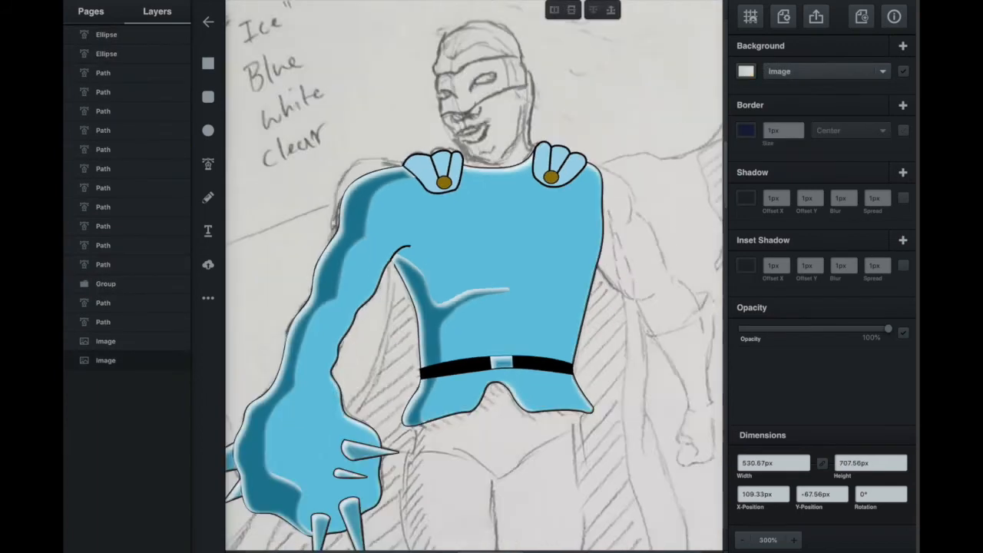
scroll(441, 325, down, 2)
scroll(441, 325, right, 1)
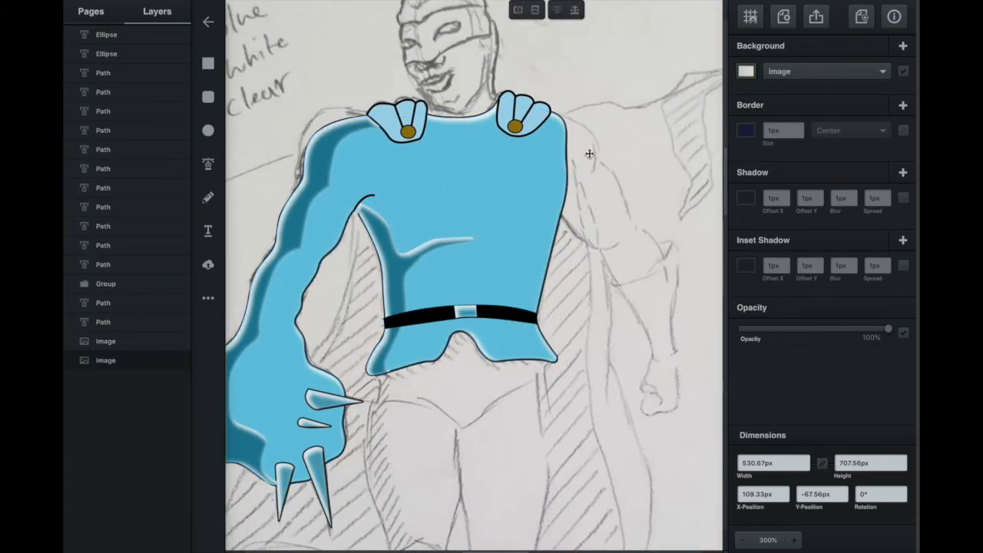
click(315, 180)
key(ctrl+minus)
key(ctrl+minus)
key(ctrl+plus)
key(ctrl+plus)
drag(888, 329, 817, 329)
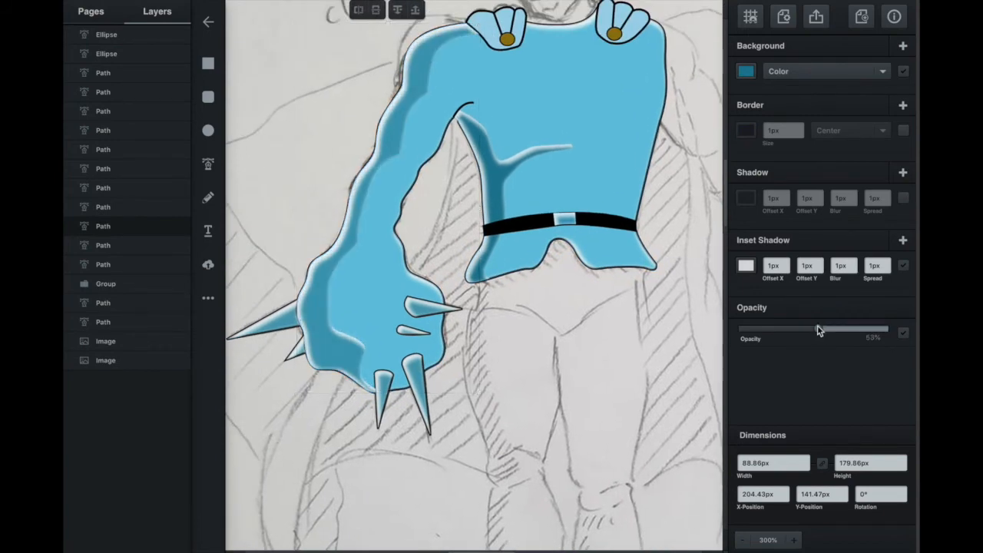
Lower the opacity of the torso's shadow shape and set the ice-spike group's opacity to about 74%.
click(492, 177)
drag(888, 329, 828, 330)
click(428, 393)
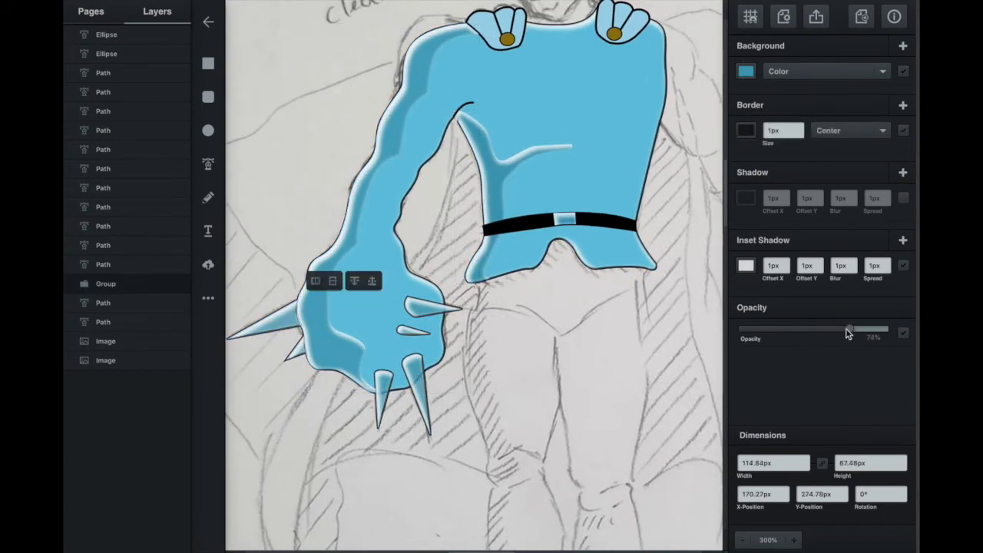
click(655, 371)
scroll(602, 342, up, 2)
scroll(603, 343, right, 4)
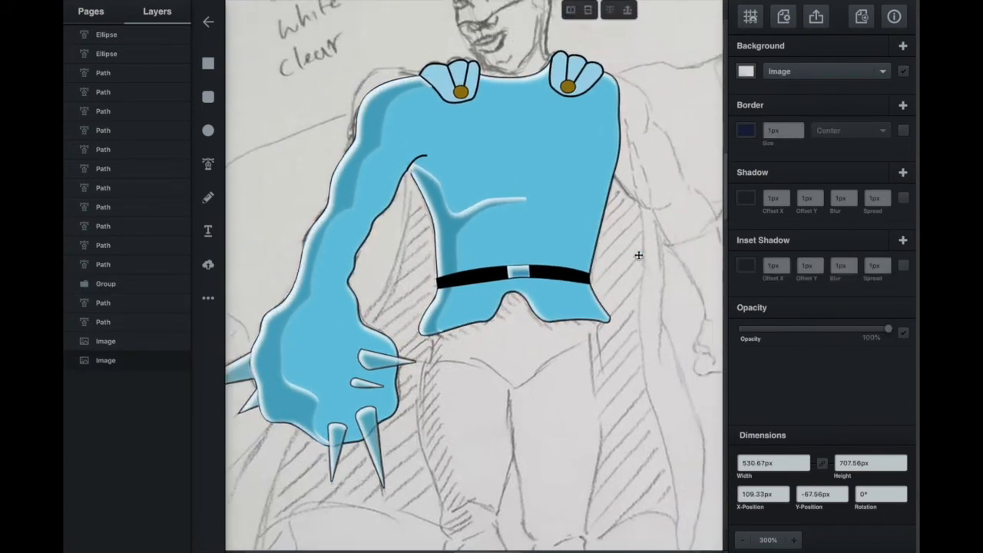
key(p)
click(517, 75)
drag(554, 99, 559, 114)
key(ctrl+z)
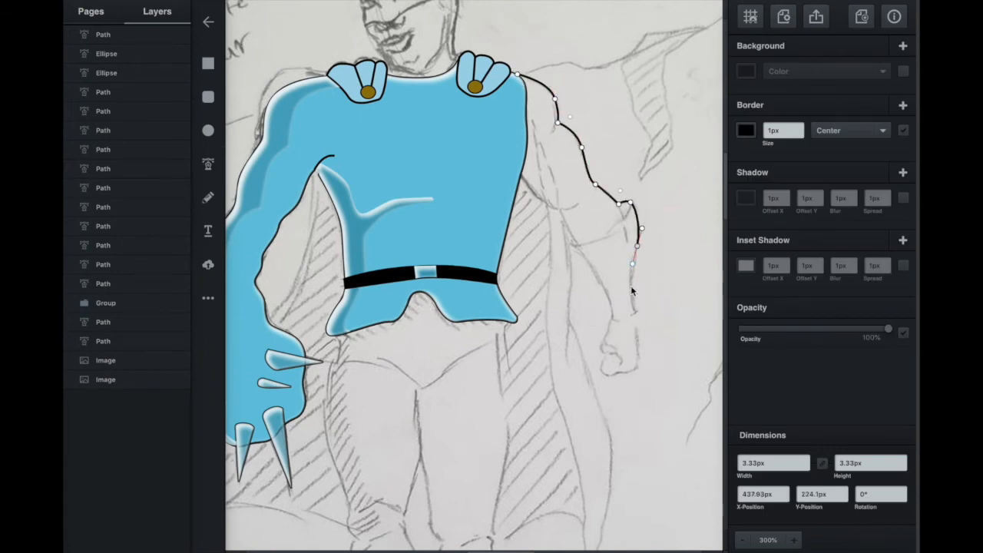
click(601, 364)
click(604, 354)
click(601, 349)
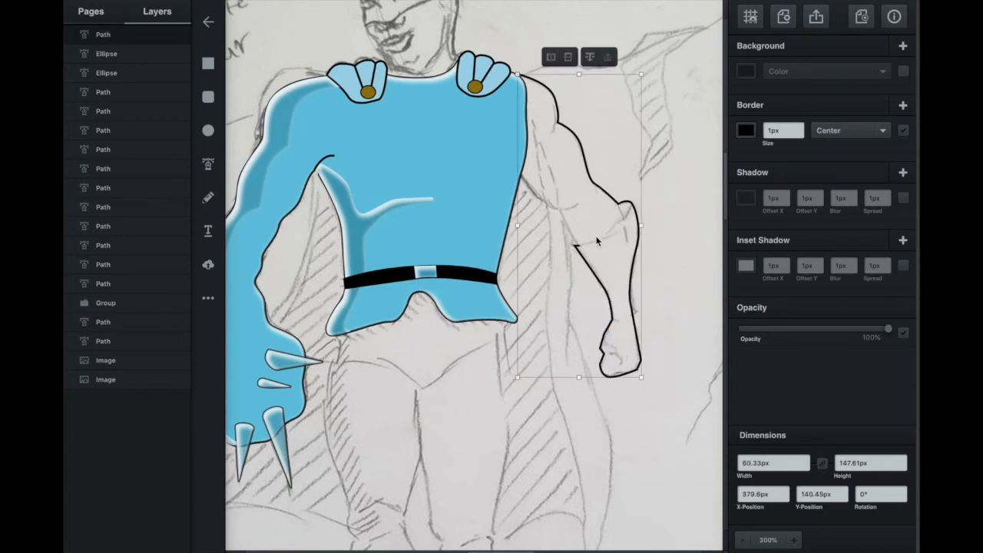
key(Escape)
key(super+plus)
key(super+plus)
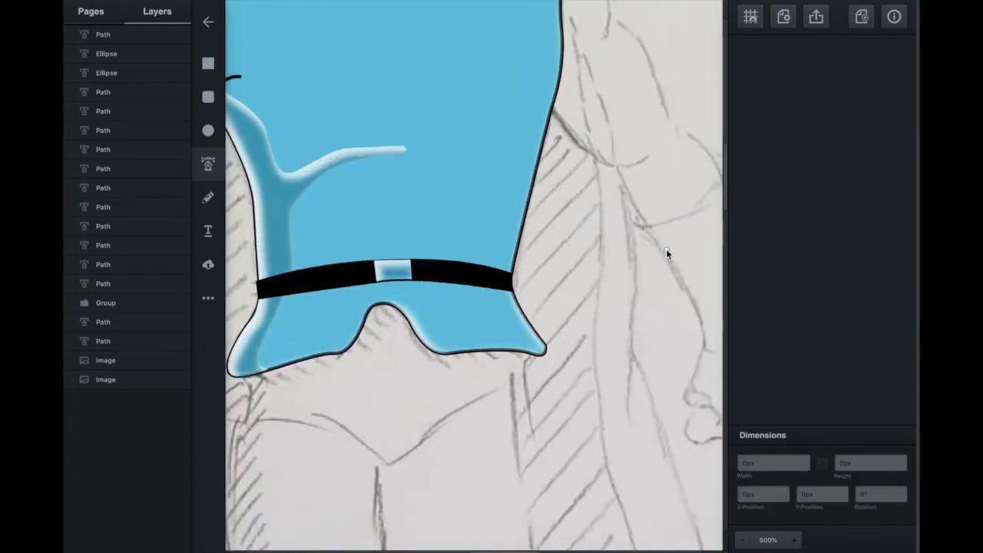
scroll(668, 254, up, 3)
scroll(668, 254, right, 2)
click(457, 95)
drag(518, 131, 533, 156)
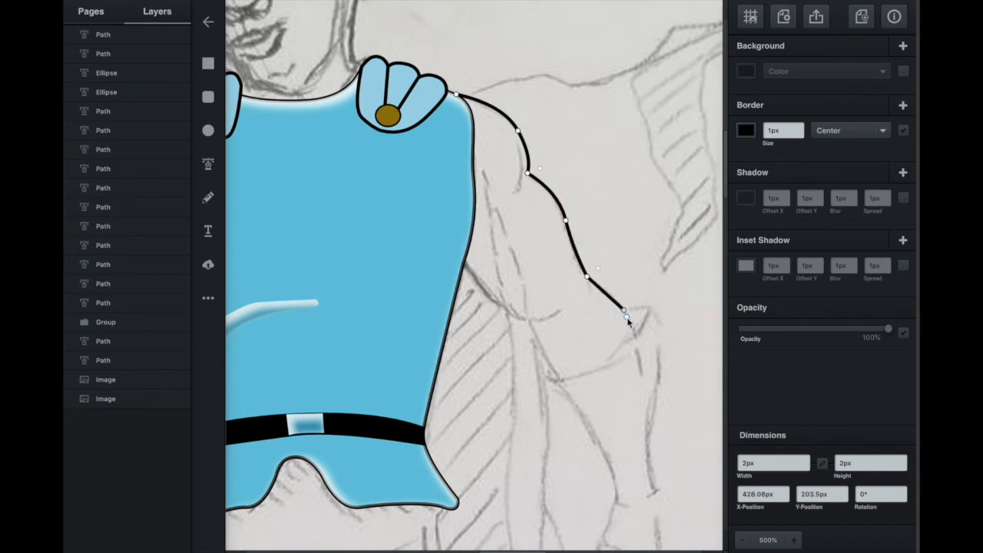
drag(650, 427, 652, 428)
scroll(650, 430, down, 2)
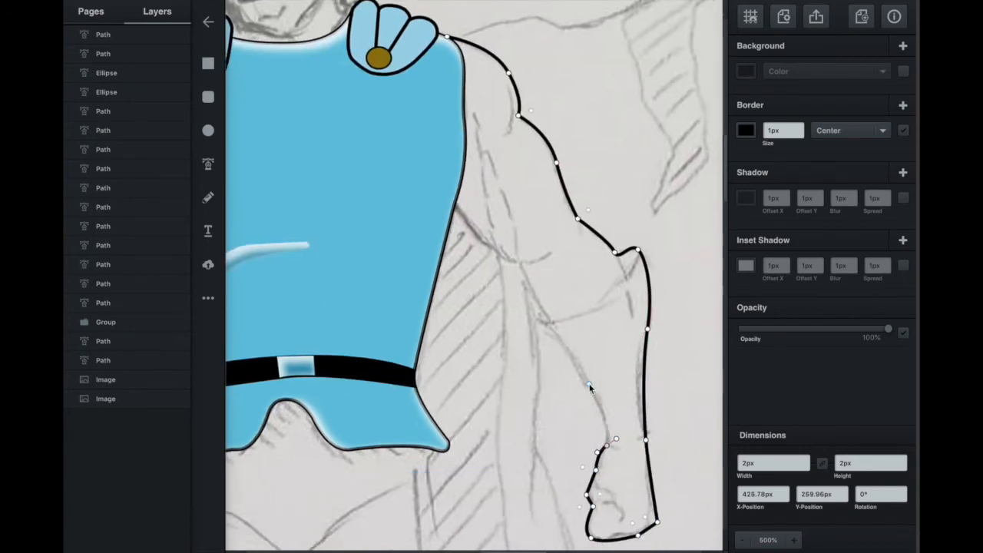
click(539, 321)
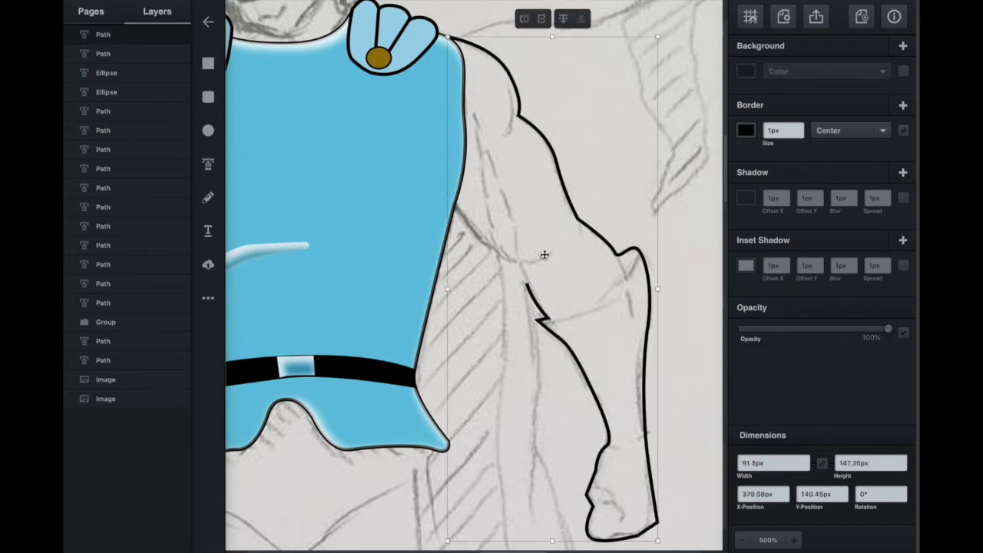
click(746, 70)
key(super+z)
key(super+z)
key(super+z)
key(super+z)
key(super+z)
key(super+z)
key(super+z)
key(super+z)
key(super+z)
key(super+z)
key(super+z)
key(super+z)
key(super+z)
key(super+z)
Trace the right-hand arm as a closed Pen outline from the armpit, and align its inner points with the torso's edge.
click(453, 205)
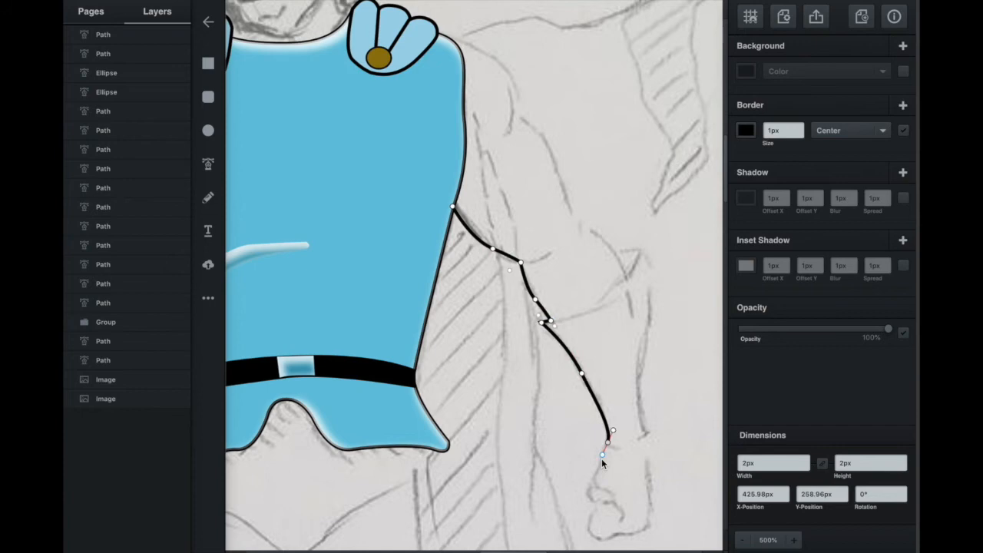
click(453, 207)
double_click(450, 84)
drag(450, 84, 462, 52)
drag(457, 121, 463, 120)
drag(457, 164, 464, 165)
click(456, 258)
Draw the glove's curved cuff line across the right-hand forearm and a crease line running down from the elbow.
click(206, 164)
click(549, 321)
key(Escape)
key(p)
click(611, 248)
drag(632, 346, 632, 382)
key(Escape)
Draw short muscle lines under the right-hand upper arm and below the shoulder muscle.
key(p)
click(520, 262)
drag(549, 257, 558, 248)
click(208, 164)
click(513, 114)
drag(515, 141, 520, 150)
Move the inner corner point of the right-hand fist's outline inward, and delete the trial thumb curve.
click(218, 169)
click(594, 509)
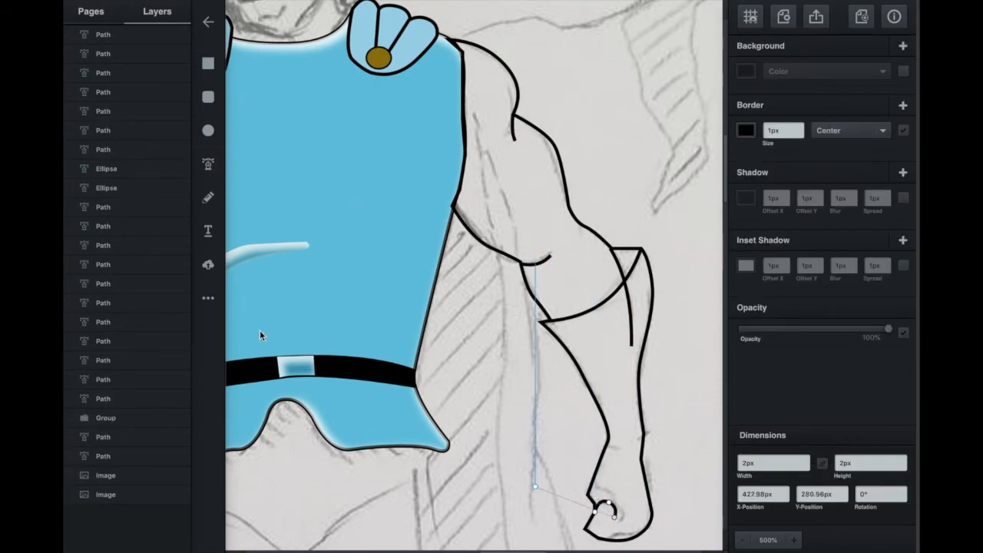
click(209, 164)
drag(587, 529, 592, 522)
click(607, 503)
key(BackSpace)
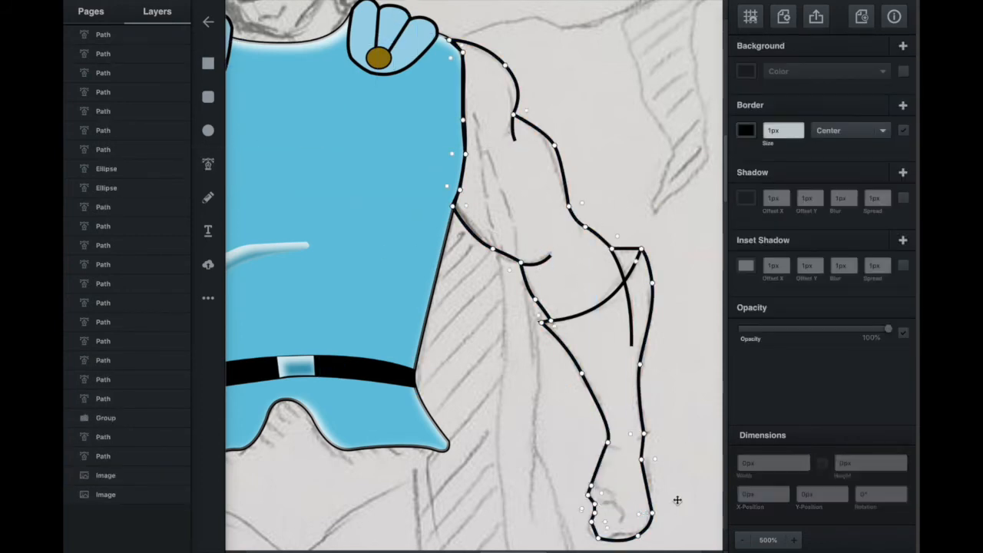
click(678, 500)
Trace the cape's right-hand edge with the Pen tool from the shoulder down to its pointed bottom corner.
click(208, 165)
click(456, 66)
click(477, 144)
click(490, 221)
click(501, 294)
scroll(494, 430, down, 4)
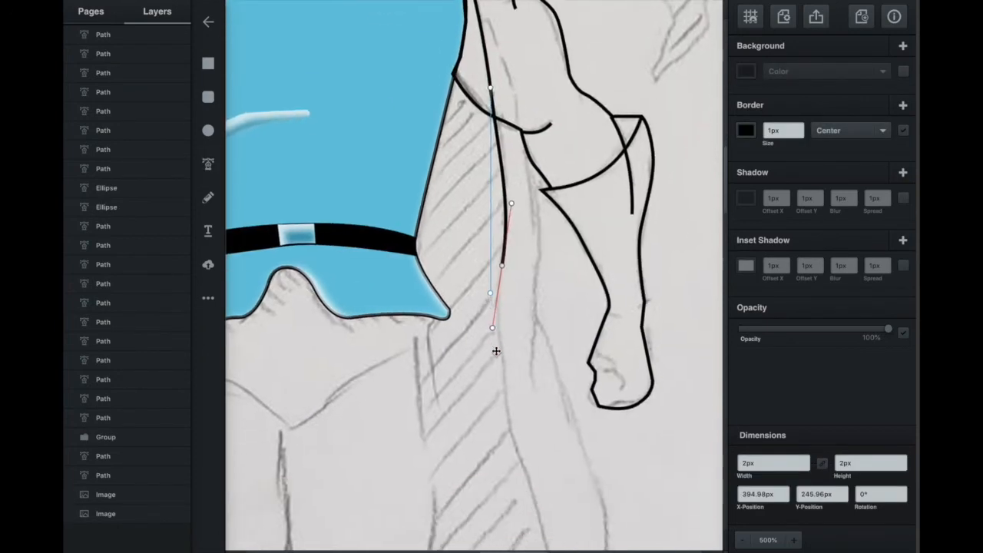
key(super+minus)
scroll(499, 350, down, 2)
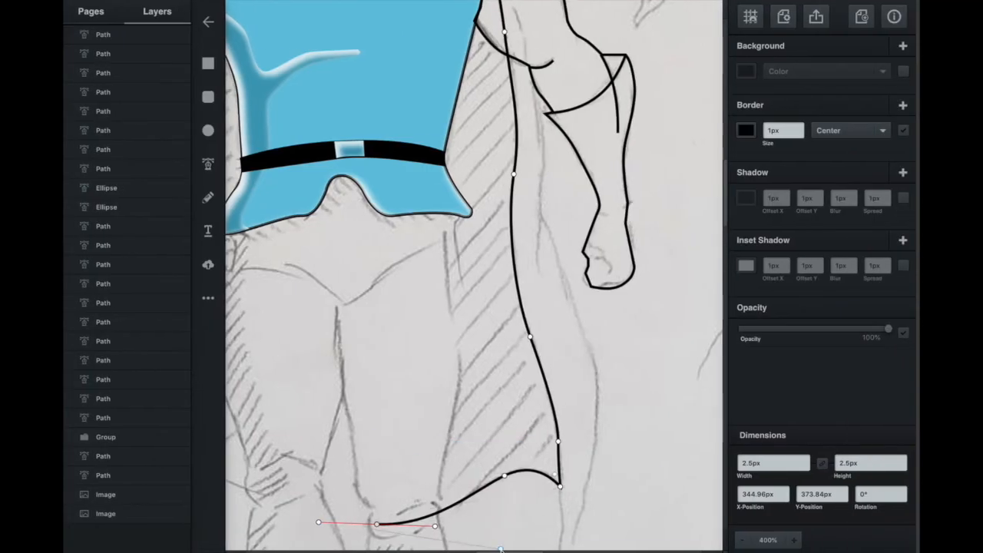
Continue the cape outline along the curved hem behind the legs to its left-hand bottom corner.
scroll(459, 475, left, 5)
scroll(459, 475, right, 2)
drag(318, 493, 325, 470)
scroll(402, 470, down, 2)
scroll(362, 477, down, 4)
scroll(363, 477, left, 1)
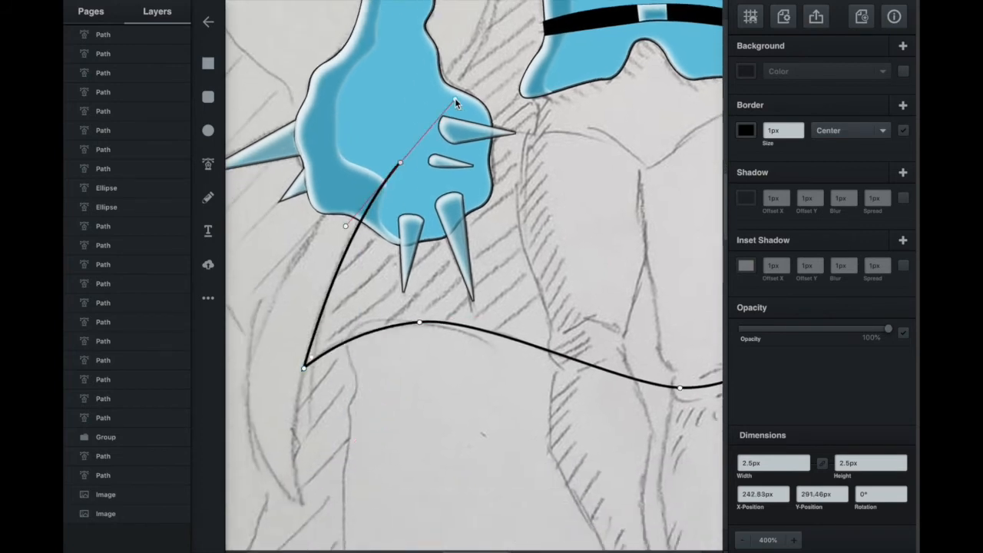
Continue the cape outline from the left-hand corner up across the gauntlet to the armpit and back to the starting shoulder.
scroll(455, 98, up, 6)
scroll(455, 97, right, 2)
drag(453, 135, 459, 91)
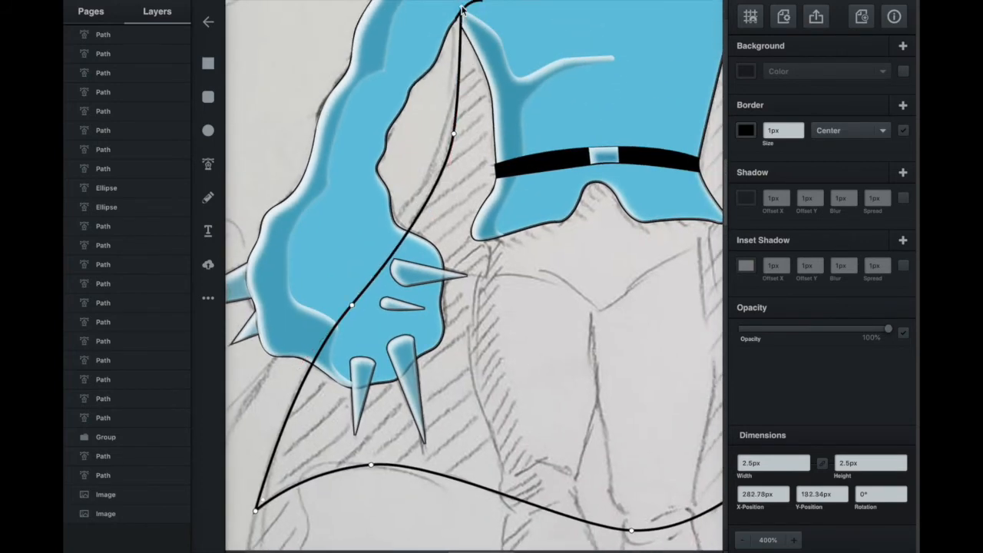
click(462, 9)
key(super+0)
key(super+plus)
key(super+plus)
key(super+plus)
key(super+plus)
scroll(611, 74, up, 3)
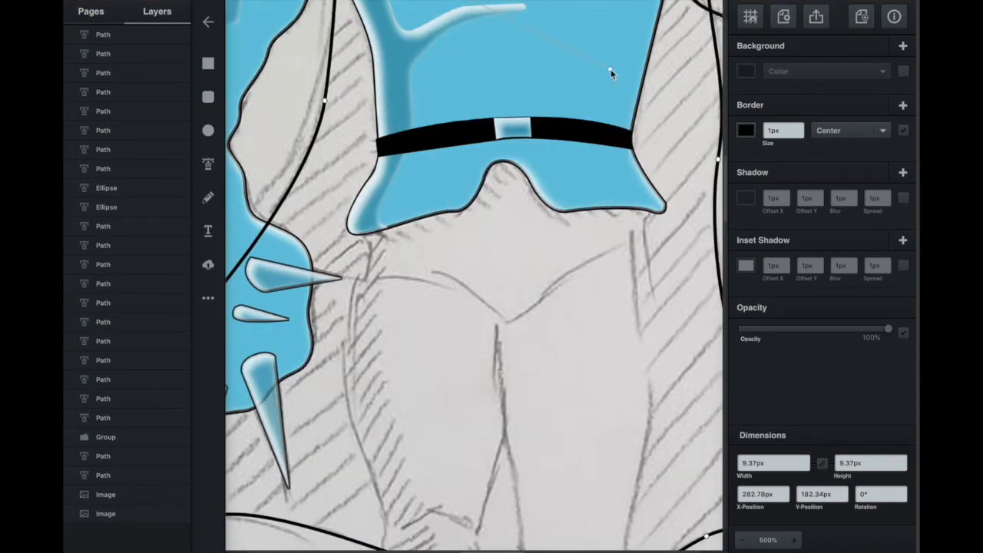
scroll(610, 74, up, 10)
Try a darkened version of a sampled blue as the cape's fill, and turn the fill off.
click(753, 75)
click(753, 74)
click(901, 73)
click(750, 73)
click(711, 176)
click(561, 38)
click(753, 73)
drag(625, 25, 640, 66)
click(903, 72)
click(748, 73)
Move the cape outline behind the torso and gauntlet arm in the layer order.
drag(115, 34, 136, 464)
key(ctrl+minus)
key(ctrl+minus)
key(ctrl+minus)
click(635, 90)
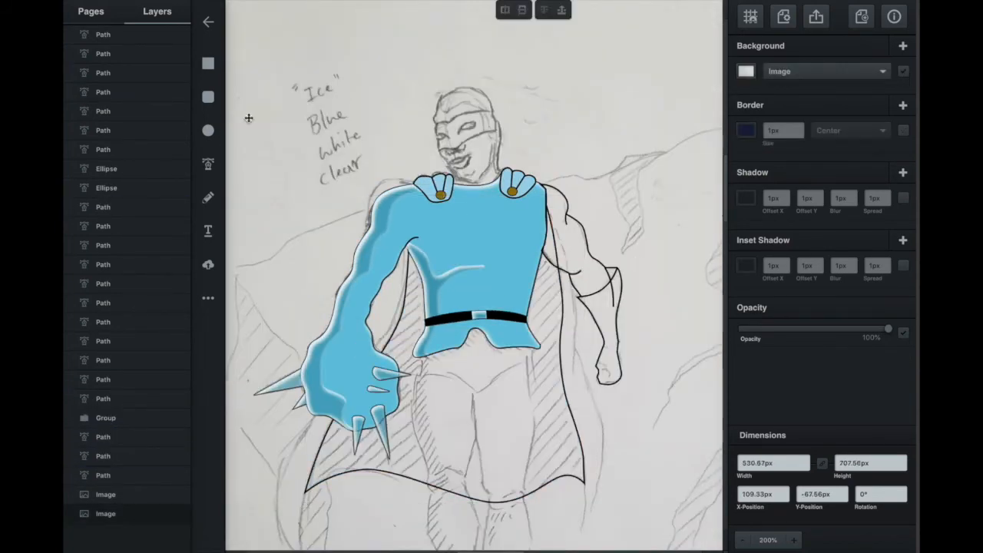
Trace the inner edge of the right-hand cape fold from the shoulder down past the belt with the Pen tool.
click(208, 164)
click(545, 196)
key(ctrl+plus)
key(ctrl+plus)
key(ctrl+plus)
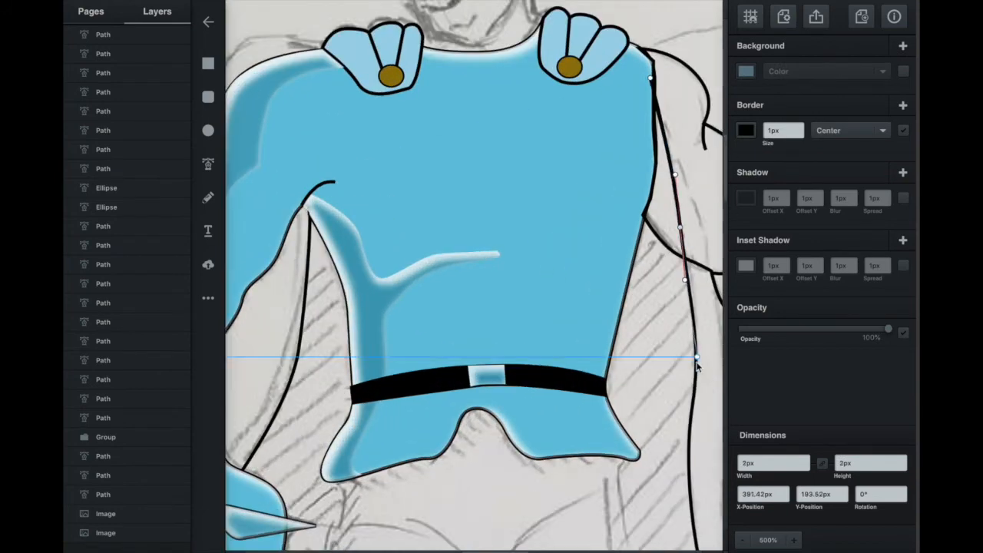
scroll(640, 367, down, 2)
scroll(640, 367, right, 2)
drag(633, 490, 639, 527)
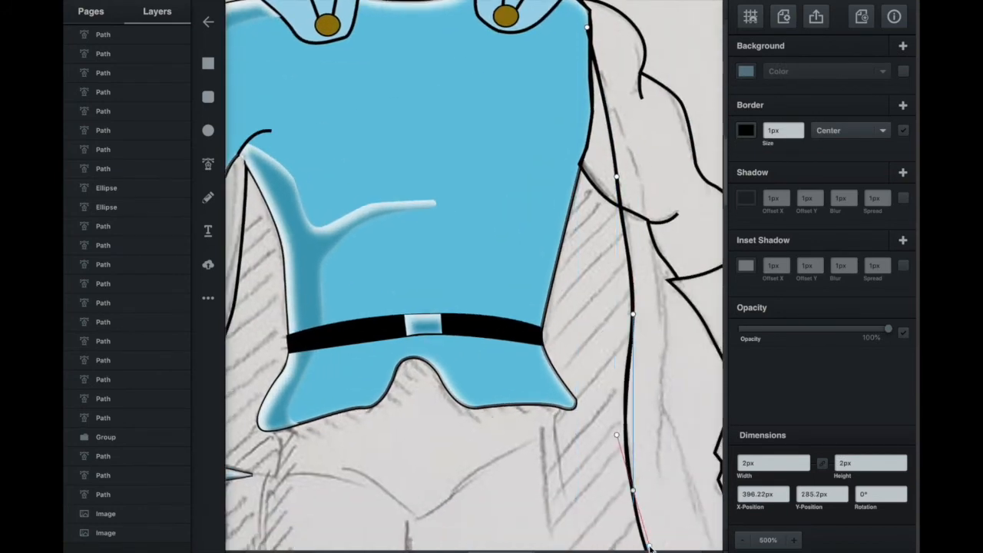
Continue the right-hand cape fold's outline down past the hem to its tip and back up the outer side.
scroll(625, 398, down, 3)
scroll(625, 398, right, 1)
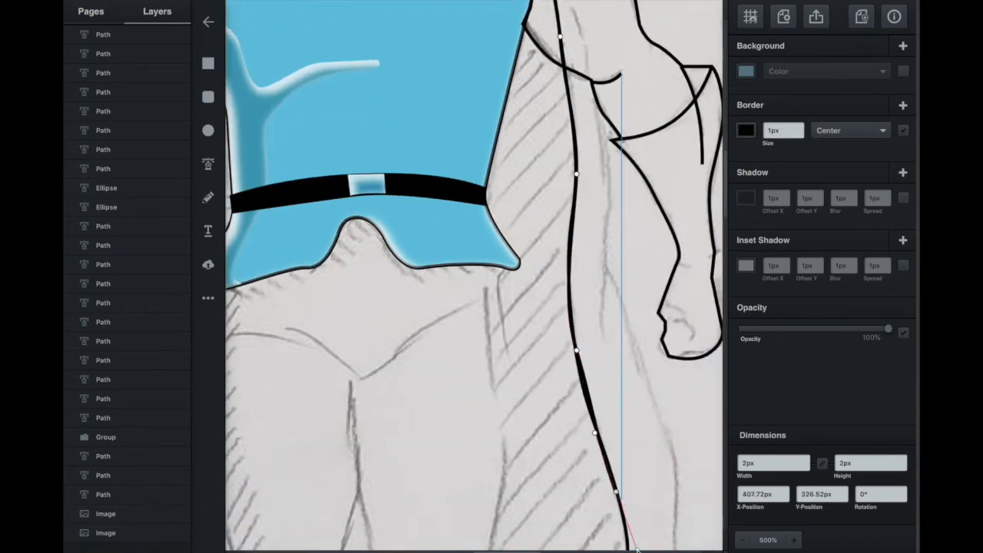
scroll(635, 463, down, 3)
scroll(634, 463, right, 1)
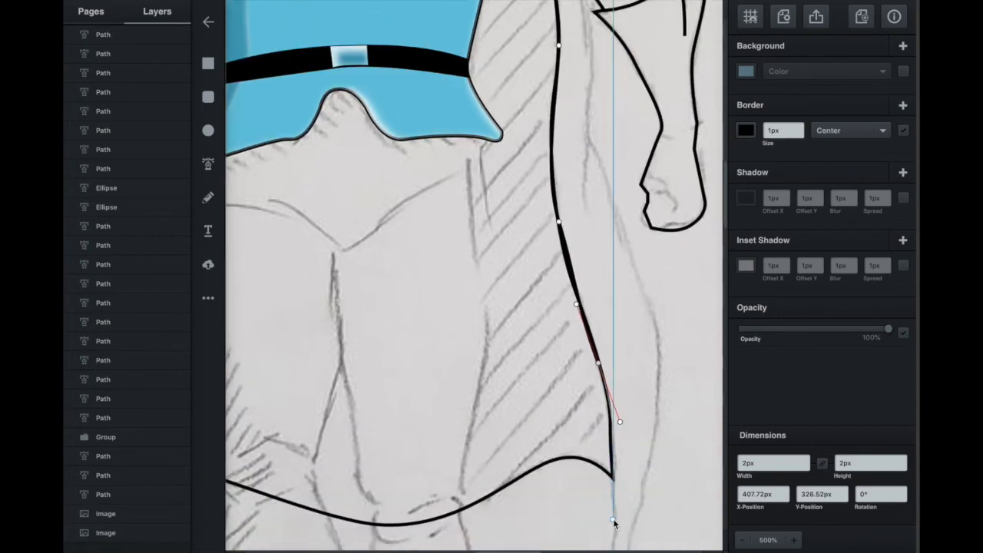
scroll(614, 522, down, 2)
drag(586, 77, 590, 2)
Adjust the anchor points and curve handles of the right-hand cape fold to follow the sketch.
drag(726, 192, 726, 161)
click(503, 65)
mouse_move(503, 66)
mouse_down()
mouse_move(522, 72)
mouse_move(506, 80)
mouse_up()
click(576, 439)
drag(580, 363, 591, 269)
scroll(576, 248, down, 2)
click(574, 252)
click(579, 392)
mouse_move(581, 352)
mouse_down()
mouse_move(579, 368)
mouse_move(585, 341)
mouse_up()
drag(573, 252, 558, 178)
Draw a short crease line inside the right-hand cape fold beside the forearm.
click(208, 163)
click(578, 396)
click(583, 484)
key(Escape)
key(super+minus)
key(super+minus)
key(super+minus)
Trace the left-hand cape fold from the armpit to its tip and back, and fill both folds with #9ed3e7.
click(208, 163)
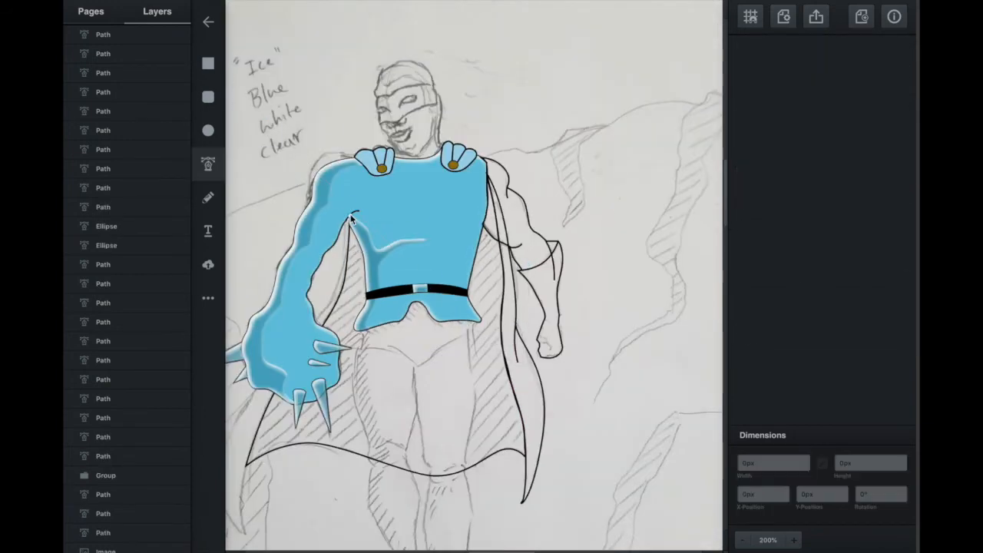
drag(350, 218, 351, 274)
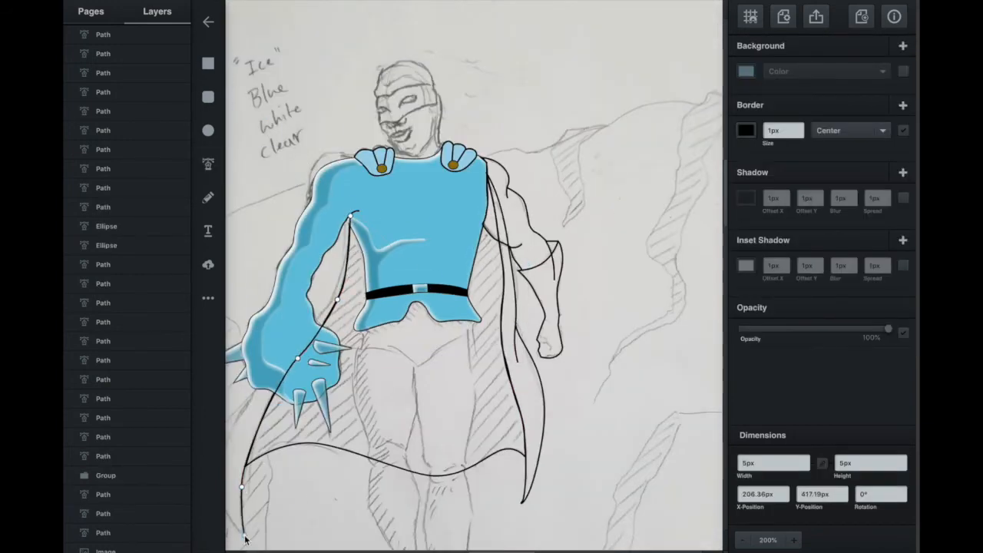
scroll(245, 538, left, 1)
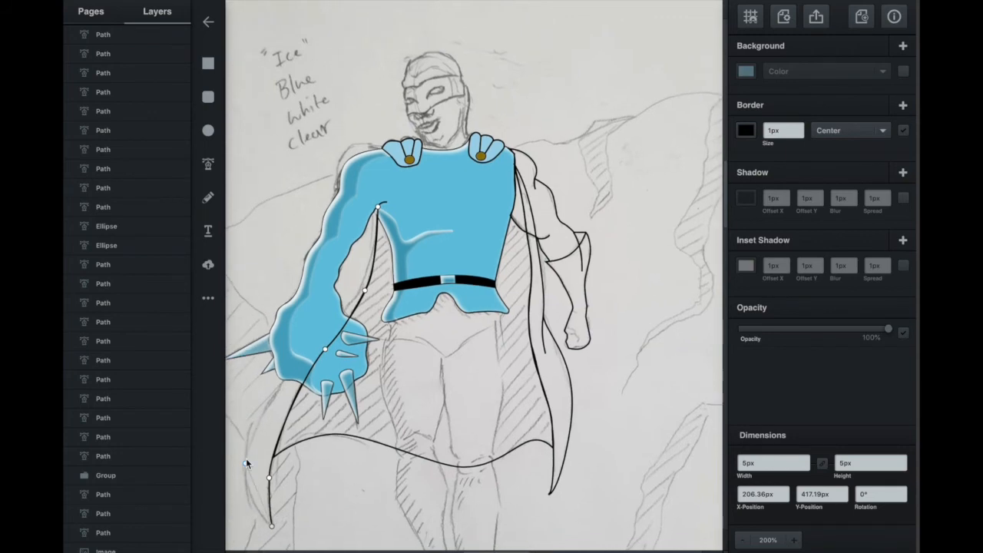
click(378, 207)
shift+click(154, 73)
click(745, 68)
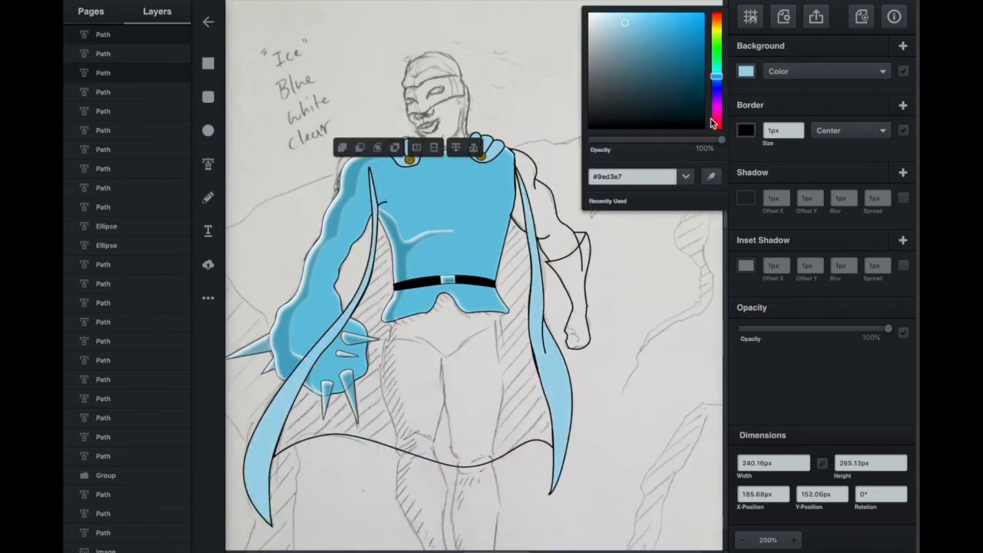
Group the two cape folds with the crease line and move the group behind the torso and arms.
shift+click(118, 94)
click(116, 35)
shift+click(122, 72)
key(super+g)
drag(122, 34, 126, 384)
Try a solid light blue fill on the right-hand arm.
click(580, 240)
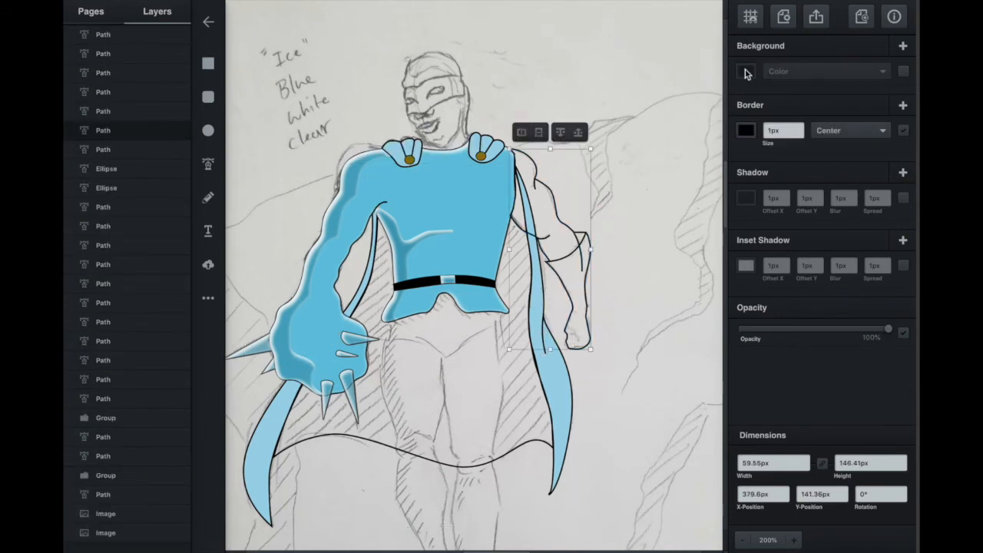
click(746, 72)
click(744, 82)
click(745, 72)
click(628, 23)
click(792, 421)
Fill the right-hand arm with a linear gradient using blue sampled from the torso.
click(805, 71)
click(800, 95)
click(710, 176)
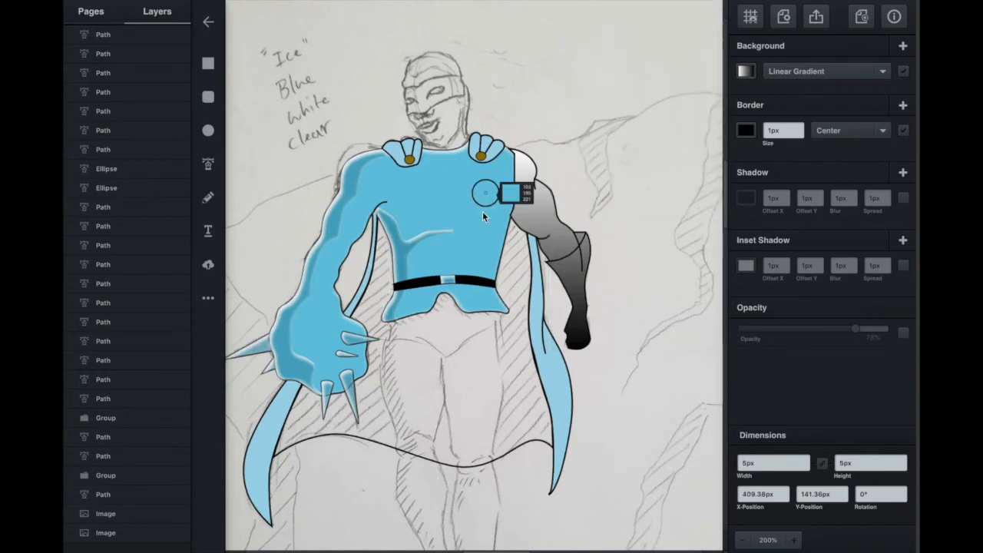
click(483, 210)
click(550, 349)
click(710, 176)
click(564, 183)
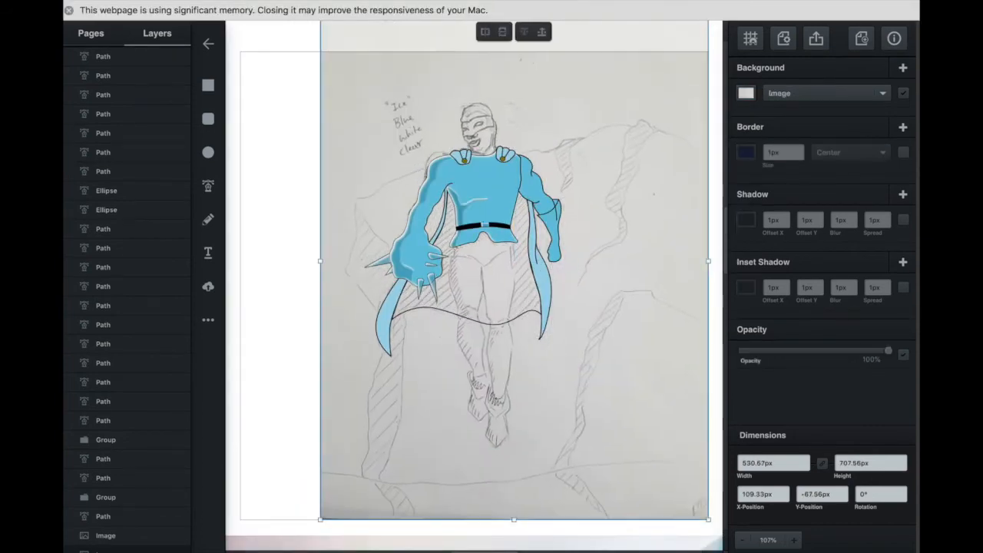
Reposition the right-hand arm's linear gradient along the arm and lower one end's opacity so the blue fades toward the hand.
click(742, 73)
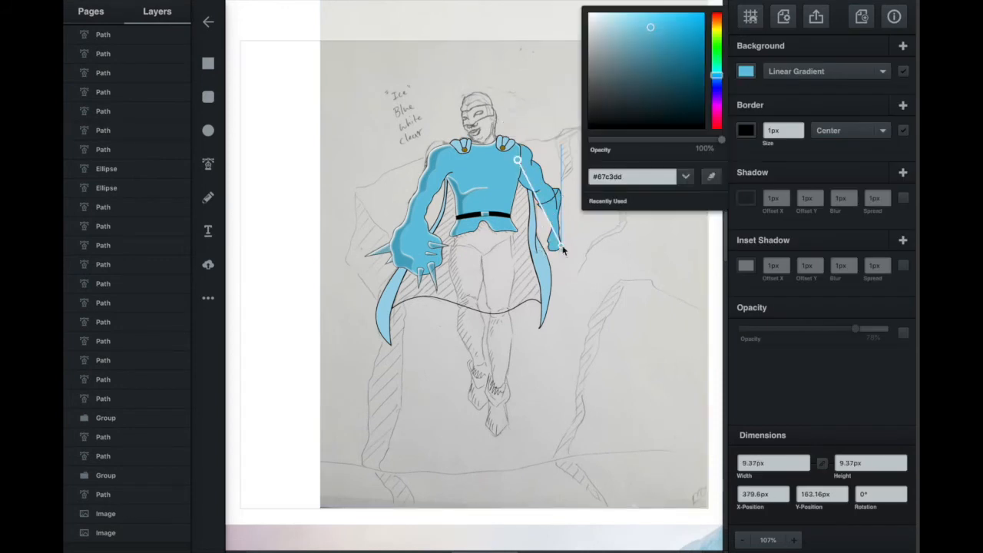
drag(563, 249, 561, 246)
drag(517, 159, 524, 123)
drag(720, 140, 682, 145)
drag(524, 123, 521, 154)
drag(561, 246, 562, 226)
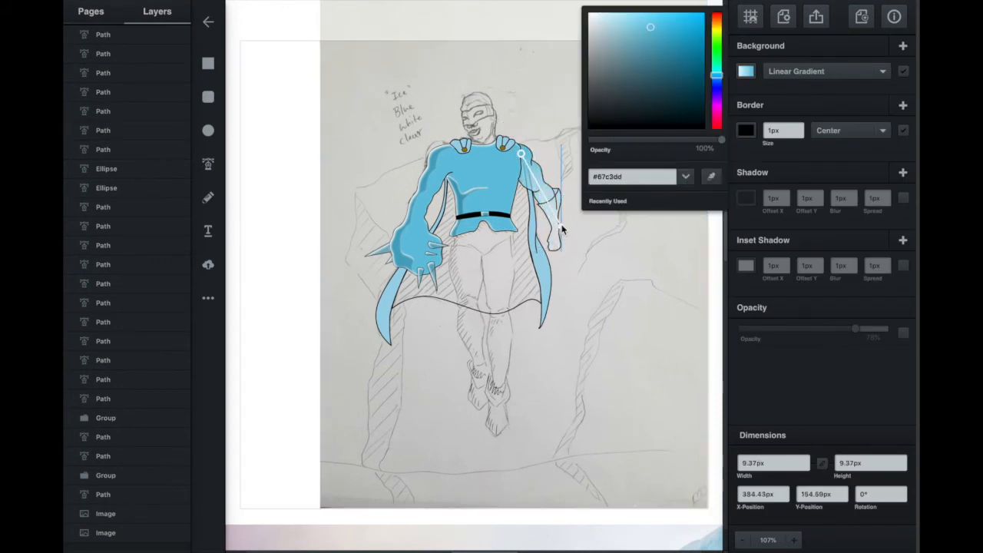
Reduce the right-hand arm outline's opacity and group the arm with its crease lines.
click(550, 213)
click(746, 131)
drag(719, 160, 683, 162)
click(531, 164)
shift+click(532, 163)
shift+click(553, 197)
click(746, 130)
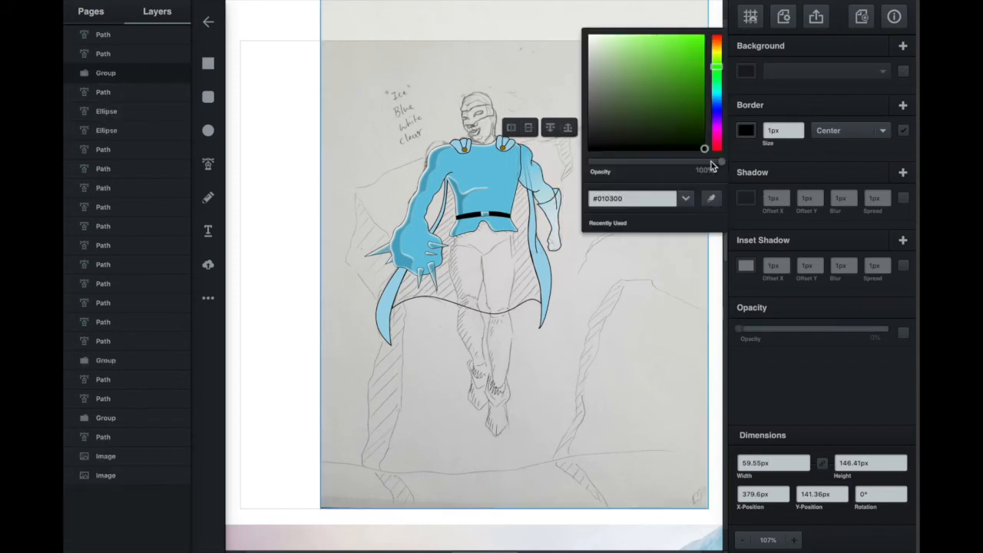
click(629, 253)
Lighten the outline of the grouped right-hand arm to match its icy, faded fill.
click(544, 188)
click(746, 71)
click(608, 270)
click(543, 188)
double_click(544, 188)
click(592, 189)
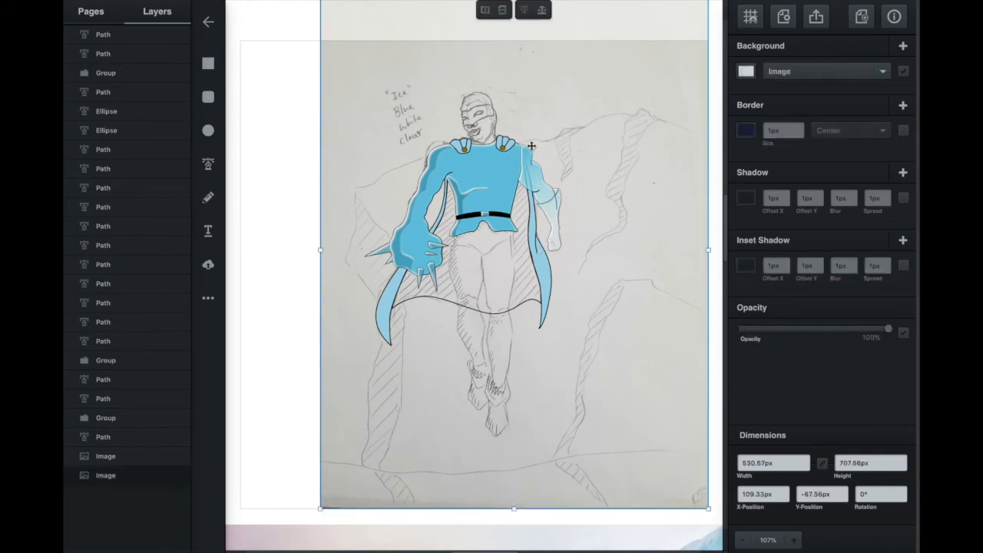
Trace the trunks with the Pen tool from the left-hand hip along the crotch line to the other hip, closing behind the torso hem.
key(Escape)
key(super+plus)
key(super+plus)
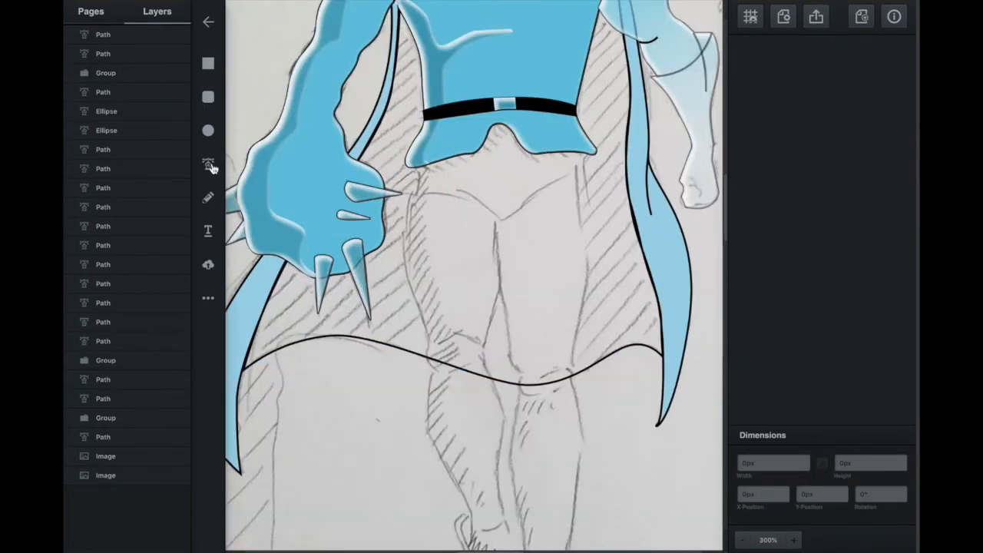
click(208, 165)
click(415, 161)
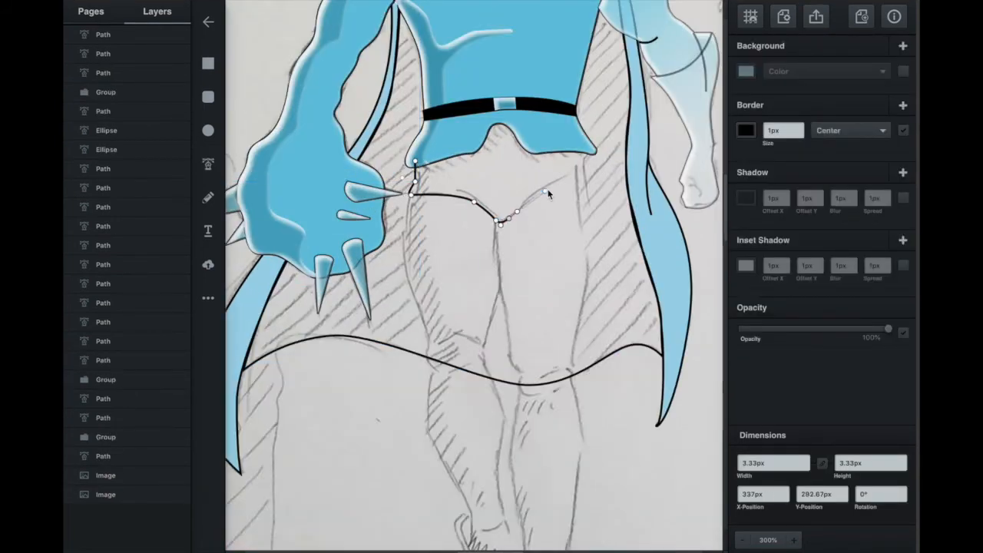
click(501, 117)
click(415, 162)
Trace both legs as one closed outline from the left-hand hip around both feet and up to the other hip.
click(208, 165)
click(416, 189)
drag(415, 295, 427, 330)
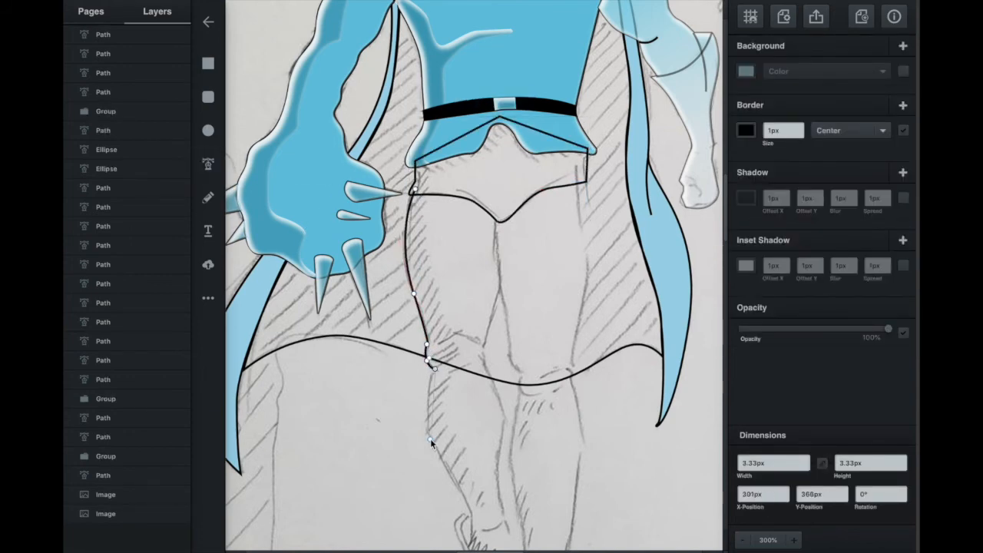
scroll(473, 406, down, 2)
drag(470, 522, 501, 510)
click(455, 501)
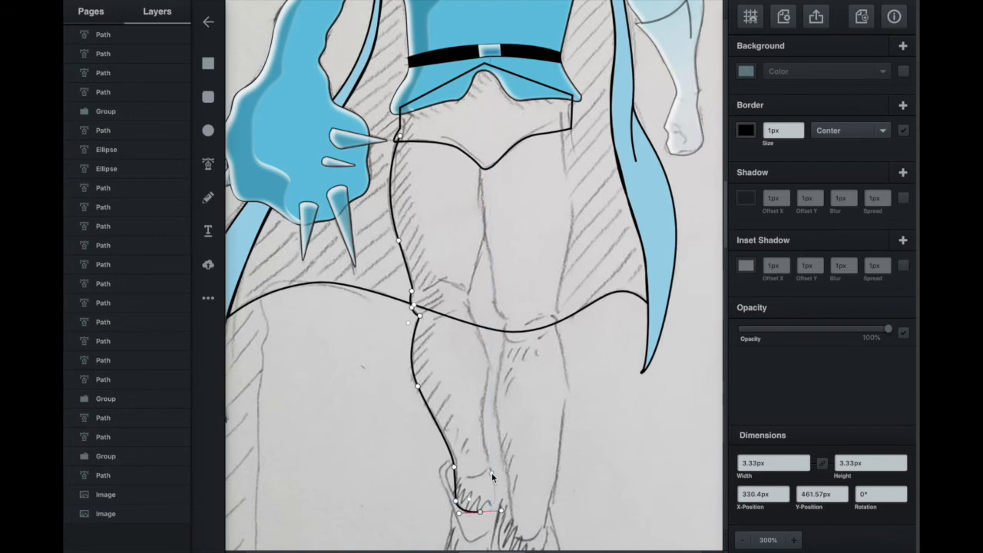
click(484, 235)
drag(493, 295, 496, 307)
click(504, 320)
click(503, 332)
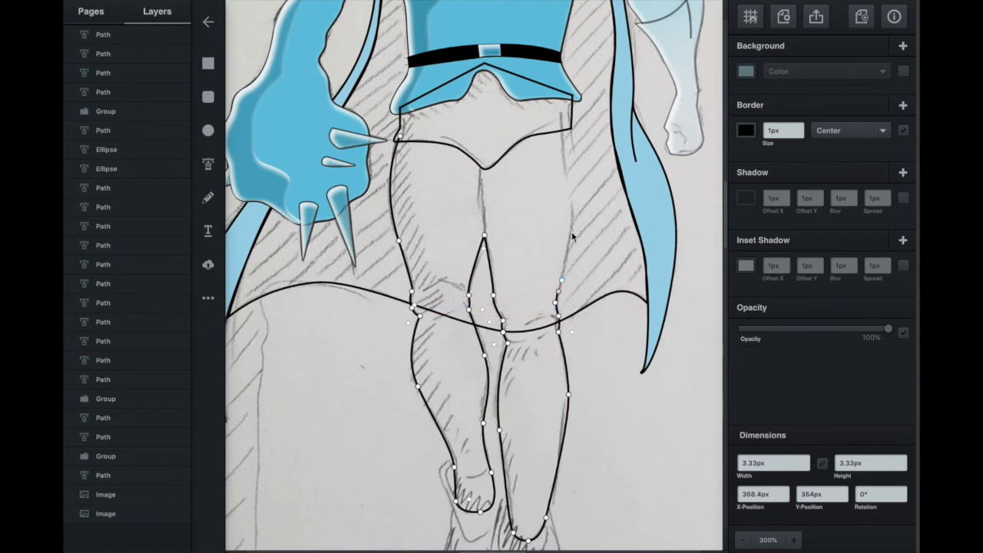
click(398, 137)
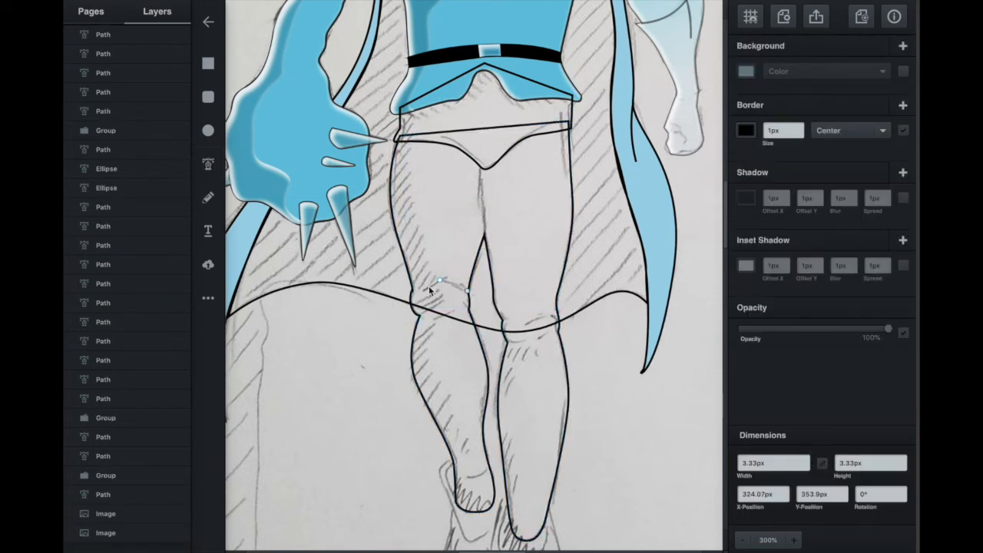
Draw the crease lines at the knees and left-hand ankle, plus the dividing line between the thighs.
click(208, 163)
click(467, 477)
drag(486, 473, 489, 468)
key(Escape)
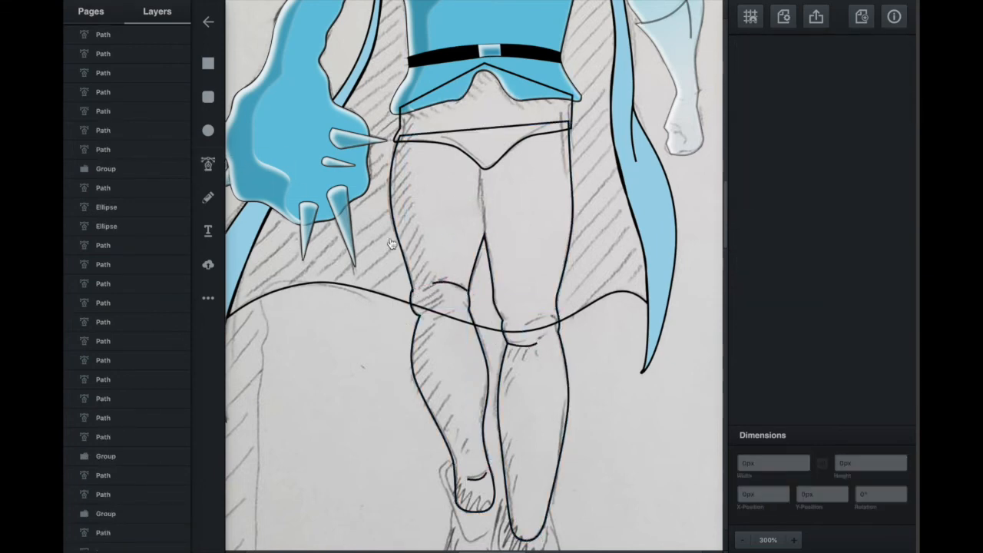
click(208, 164)
click(484, 236)
drag(483, 164, 488, 157)
click(209, 163)
click(413, 118)
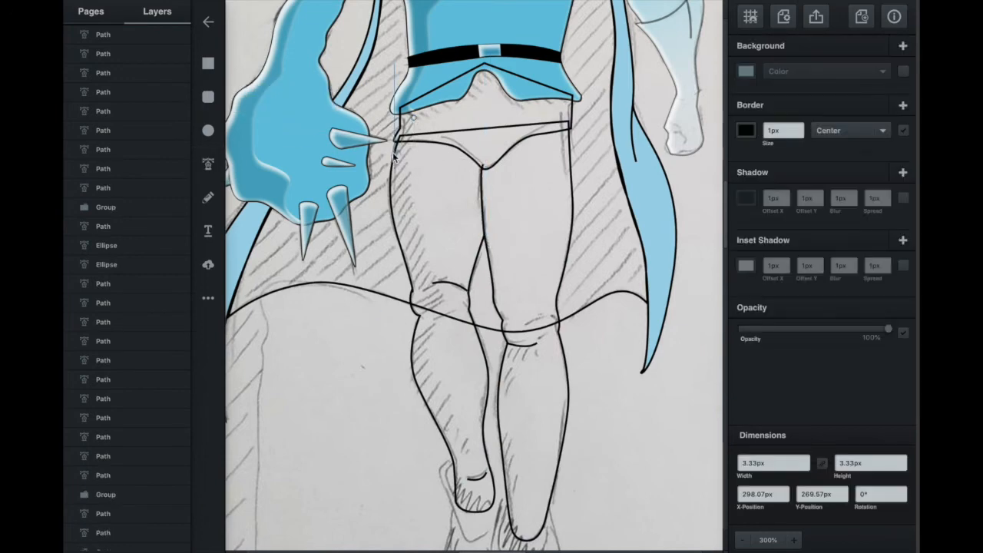
click(444, 312)
drag(433, 372, 449, 405)
drag(470, 454, 470, 465)
click(468, 482)
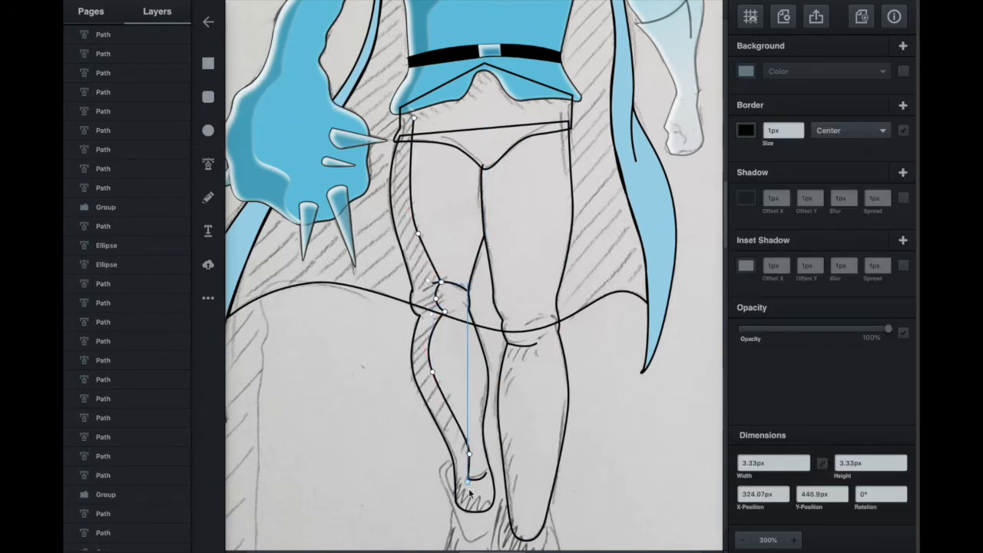
click(428, 408)
drag(414, 340, 422, 303)
key(Escape)
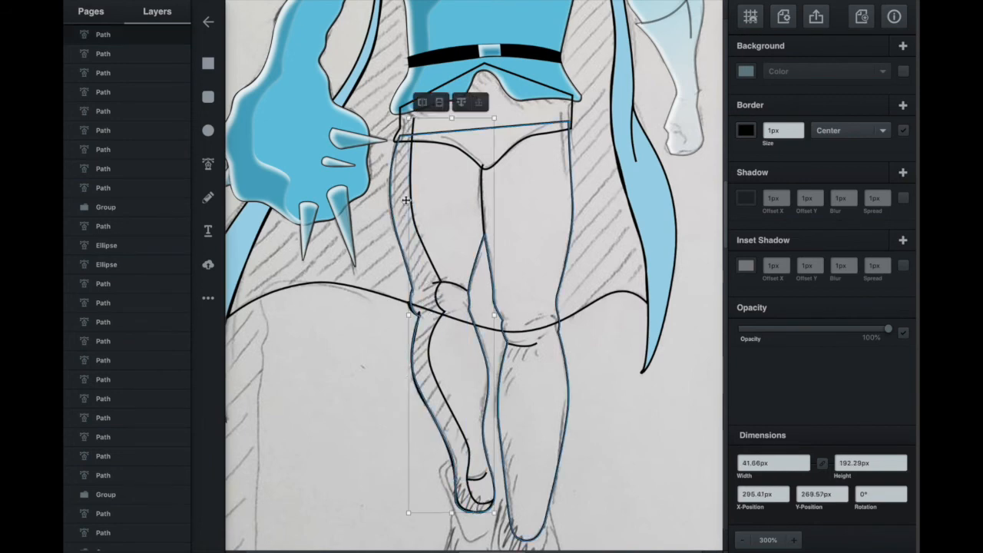
key(ctrl+plus)
key(Delete)
Start a shading shape on the left-hand leg, following its outer edge from the hip down around the foot.
click(209, 164)
click(324, 132)
click(340, 192)
click(356, 250)
click(371, 300)
drag(399, 500, 403, 502)
scroll(404, 461, down, 2)
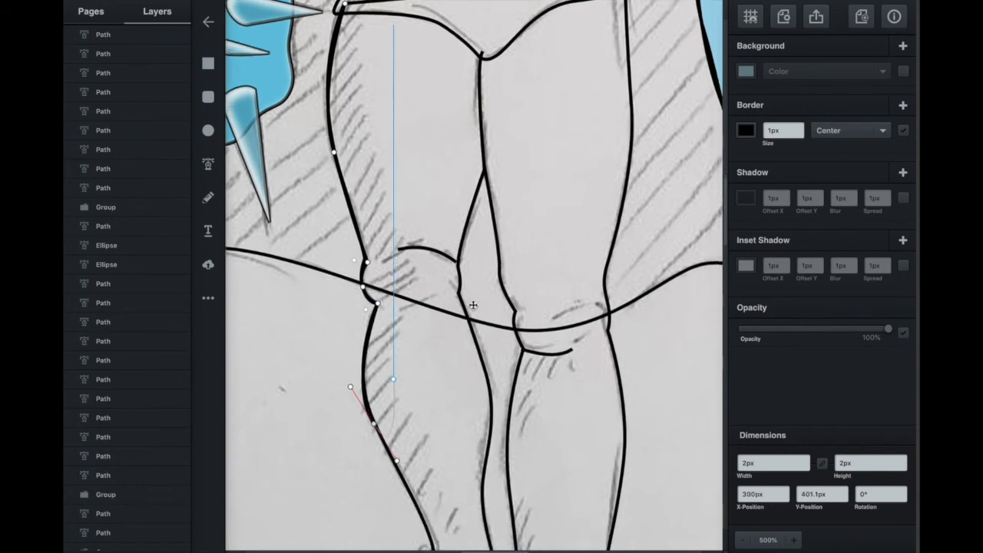
scroll(437, 264, down, 3)
click(428, 537)
scroll(450, 461, down, 2)
Trace the shading's inner edge from the left-hand ankle up past the knee to the hip and close the shape.
click(447, 447)
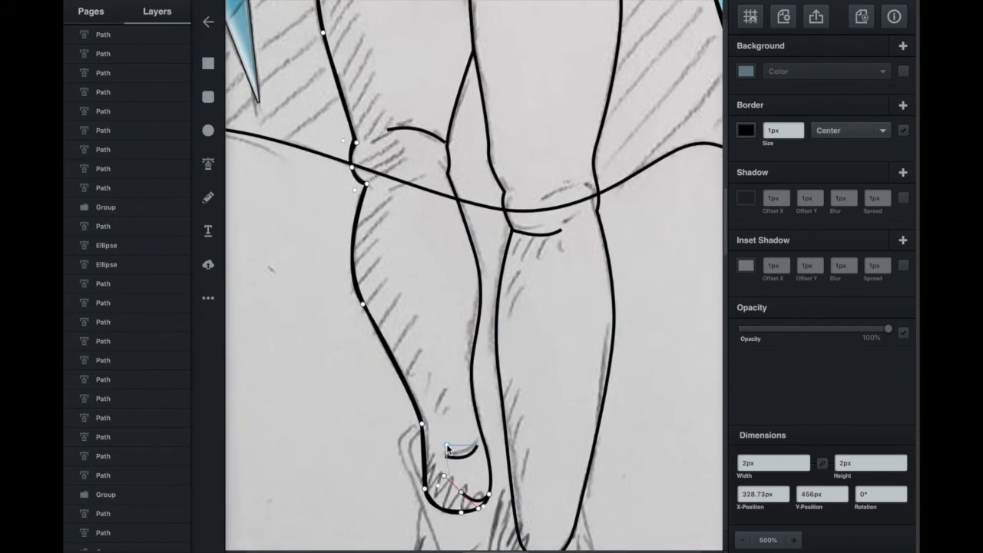
click(393, 147)
click(404, 129)
scroll(381, 97, up, 3)
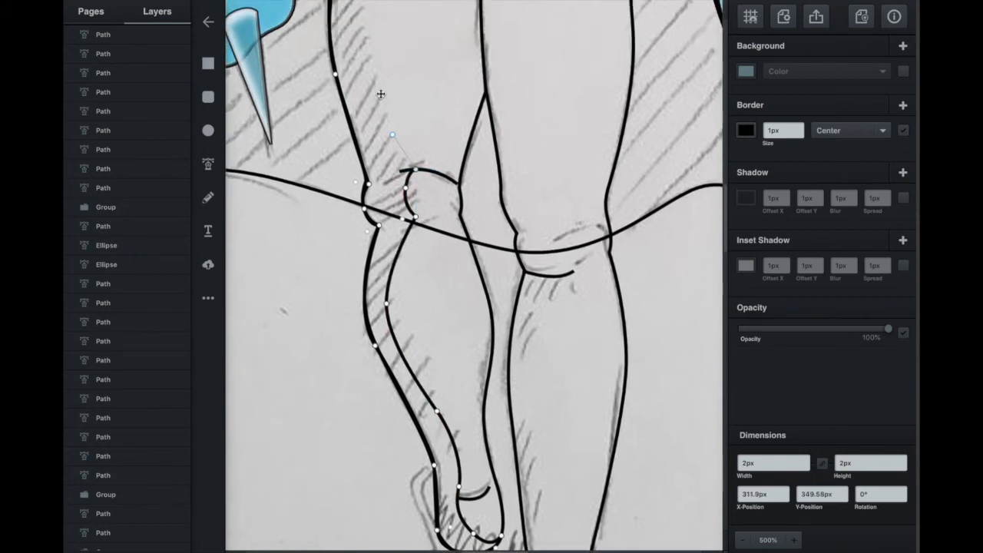
drag(372, 144, 369, 100)
click(372, 12)
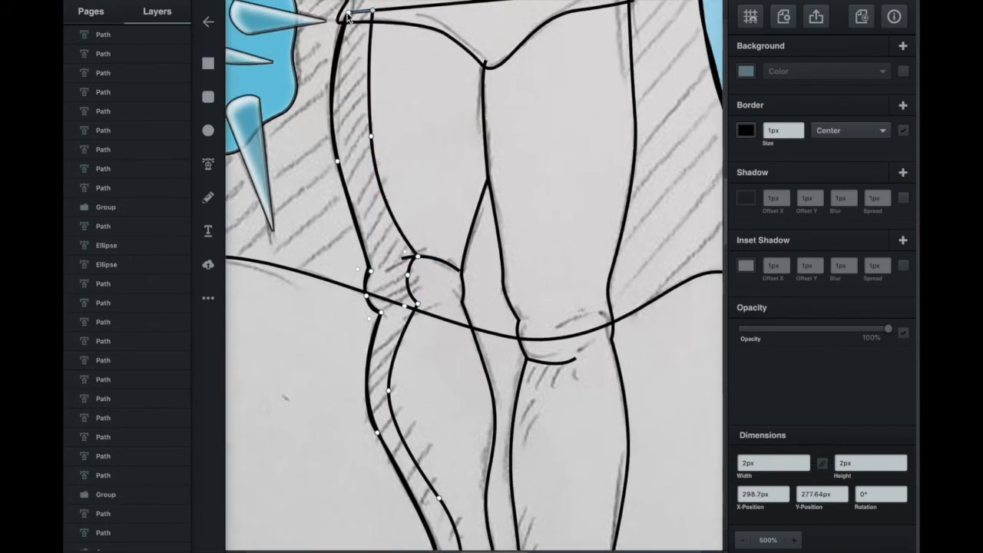
click(349, 12)
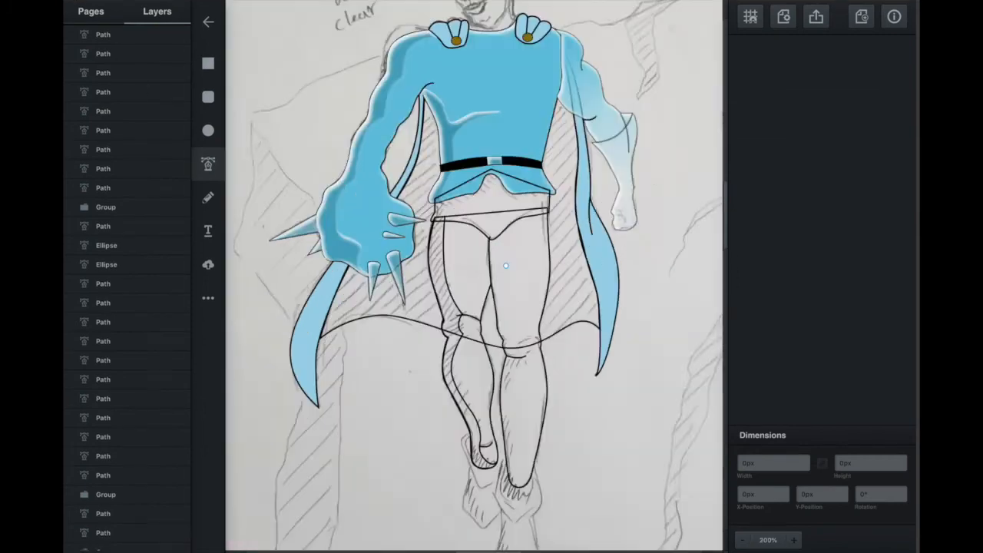
Trace a closed narrow shading shape along the inner side of the right-hand shin, from below the knee to the foot.
scroll(519, 291, up, 4)
scroll(519, 290, down, 2)
click(569, 368)
click(540, 422)
scroll(536, 414, down, 2)
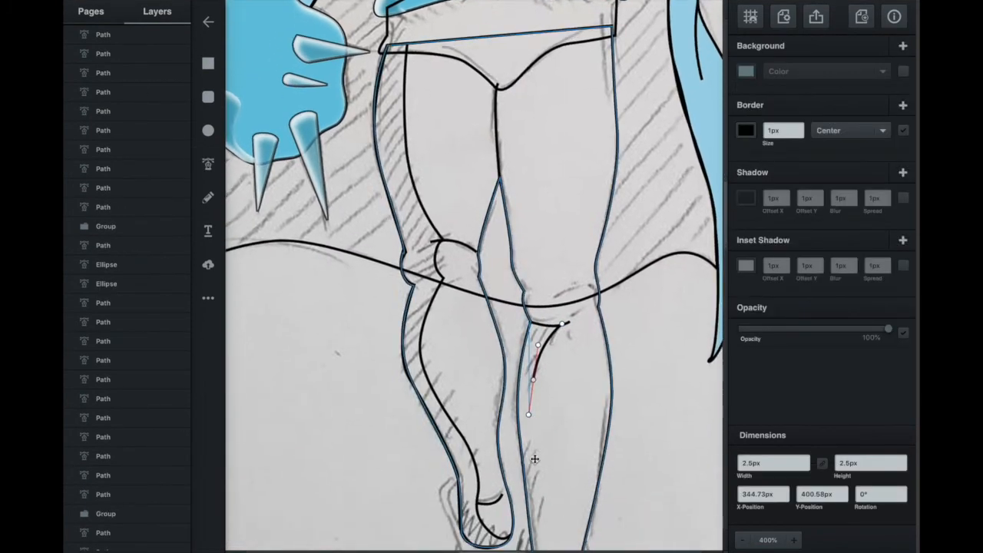
click(530, 540)
drag(514, 384, 516, 365)
click(562, 307)
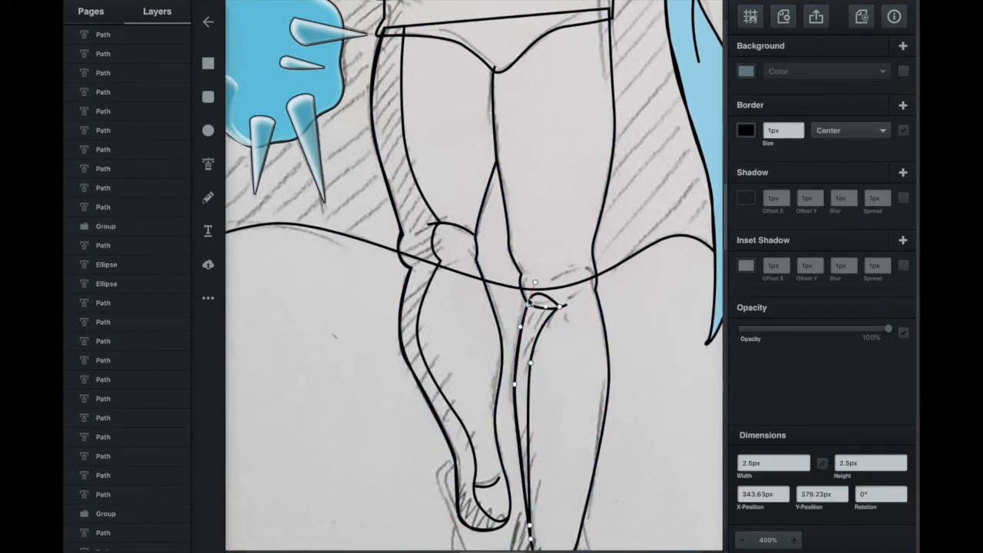
click(527, 307)
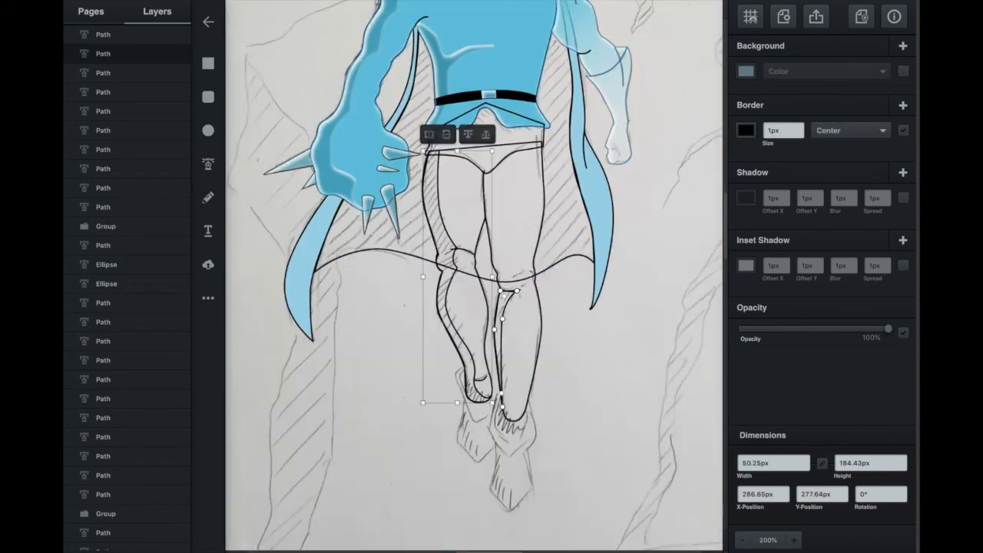
Fill the legs with blue sampled from the costume and their shading shapes with a darker blue.
click(746, 70)
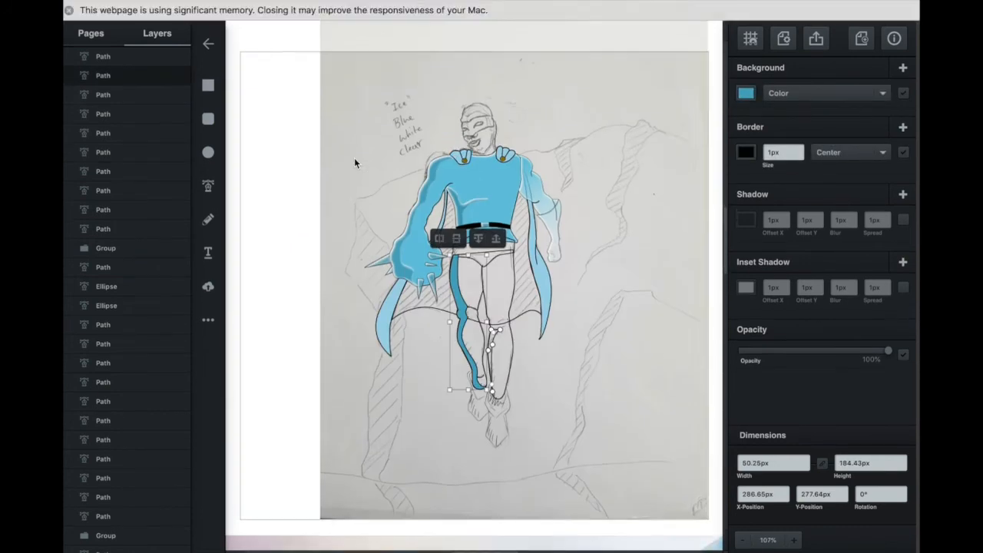
click(746, 71)
click(713, 175)
click(546, 322)
click(496, 338)
click(712, 176)
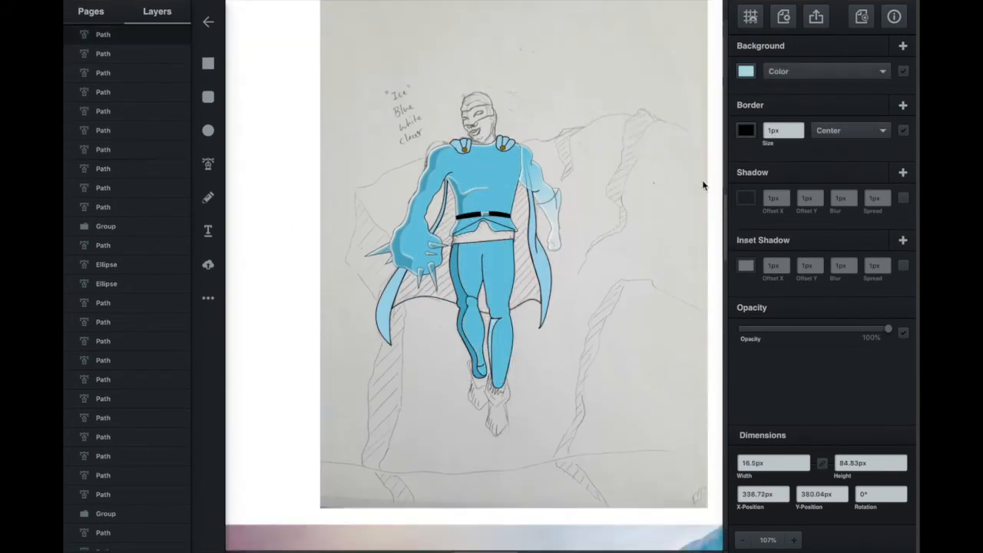
Fill the trunks with a linear gradient running vertically from the waist to the crotch.
click(470, 300)
click(483, 234)
click(746, 70)
click(821, 71)
click(784, 92)
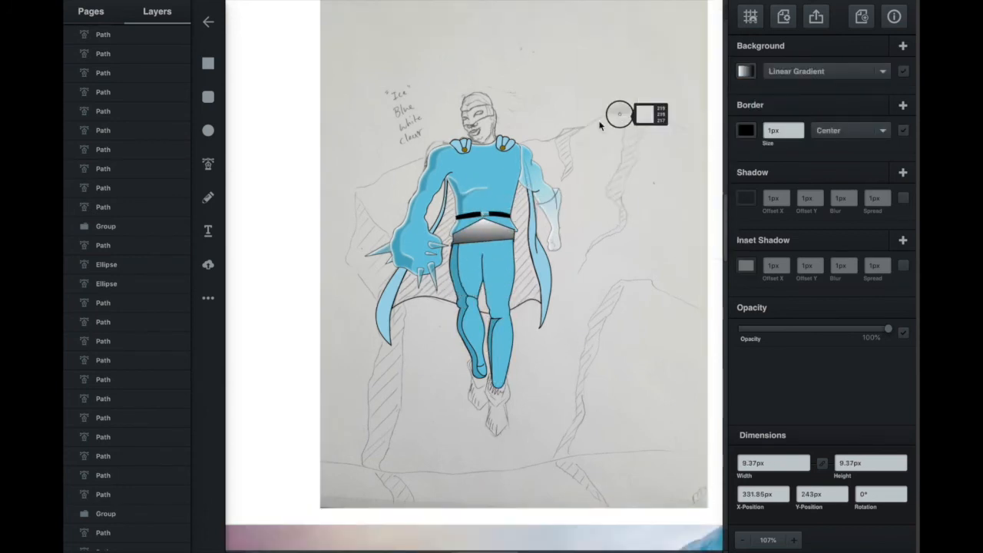
click(458, 285)
click(748, 73)
click(482, 256)
click(483, 218)
click(482, 256)
Set the trunks' gradient stops to a sampled costume blue and darker blues, and bring the trunks in front of the legs.
click(711, 176)
click(491, 196)
click(483, 218)
click(663, 57)
click(483, 257)
click(664, 66)
drag(116, 92, 116, 35)
Give the shading shapes on both legs a soft light edge in place of their black outline.
click(584, 148)
click(480, 345)
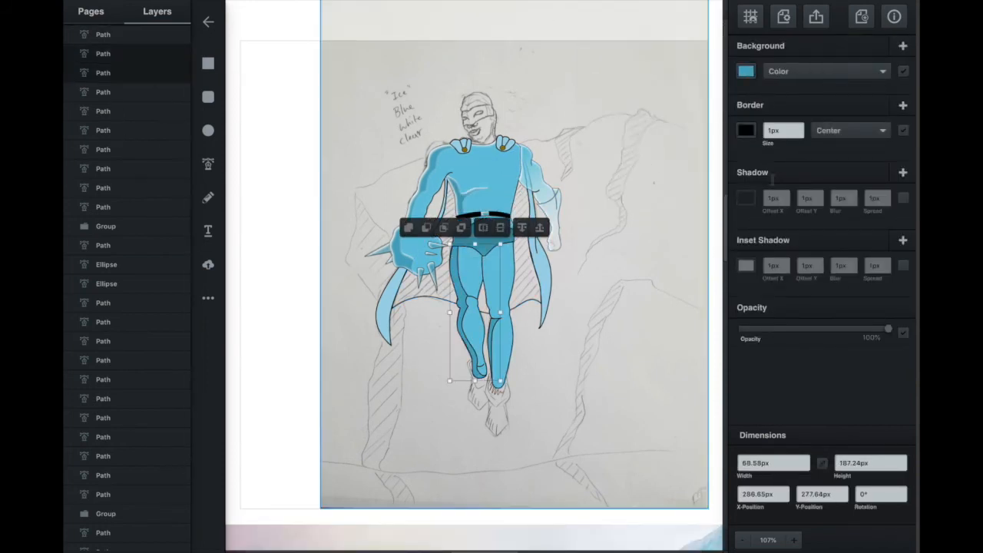
click(484, 149)
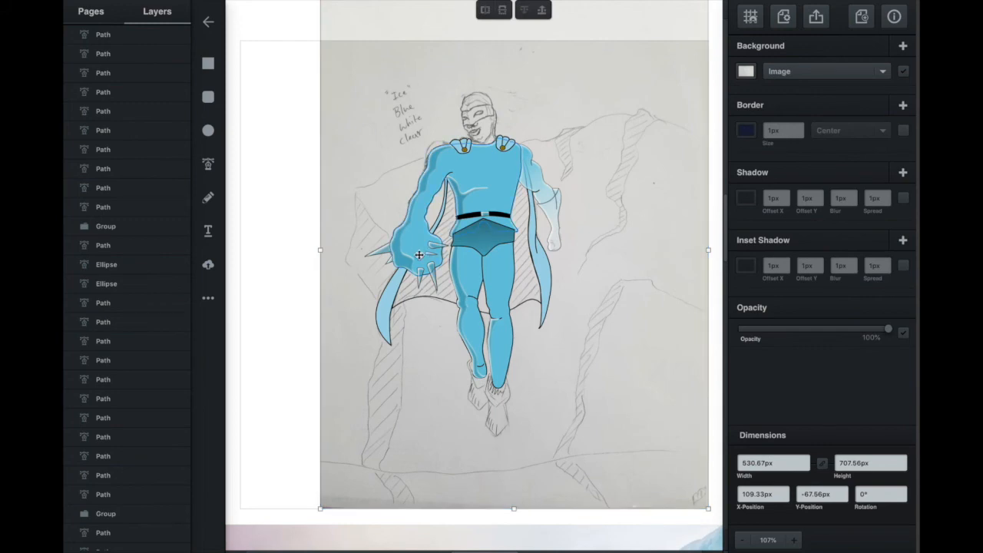
Bring the knee and ankle crease lines to the front, above the leg shading.
click(471, 300)
scroll(471, 300, up, 5)
scroll(472, 299, down, 2)
click(479, 225)
drag(114, 149, 112, 32)
click(112, 144)
click(374, 321)
click(509, 420)
drag(496, 421, 492, 417)
drag(118, 149, 116, 32)
click(401, 454)
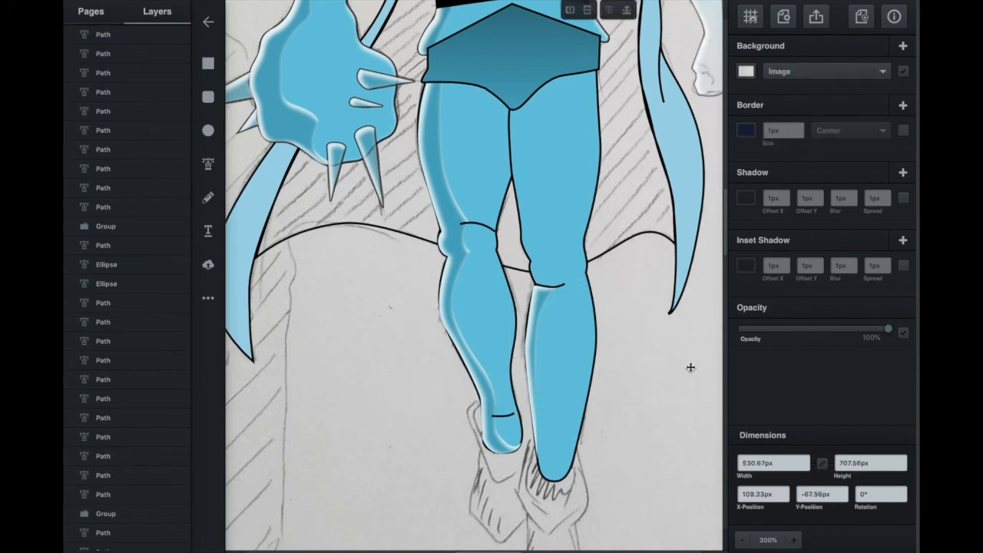
Trace the left-hand boot cuff as a closed shape wrapping around the ankle.
scroll(690, 368, down, 3)
click(208, 164)
click(482, 361)
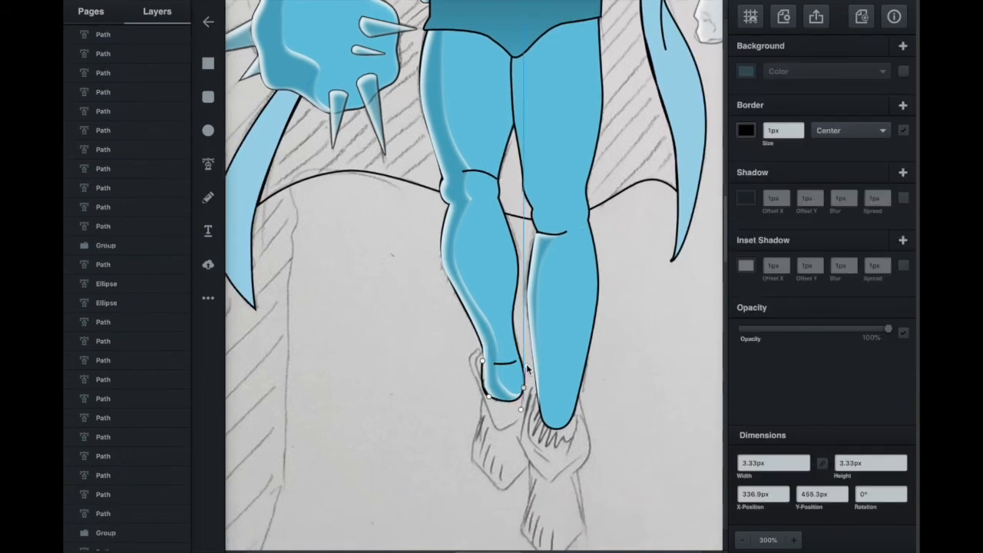
drag(467, 339, 466, 337)
click(482, 361)
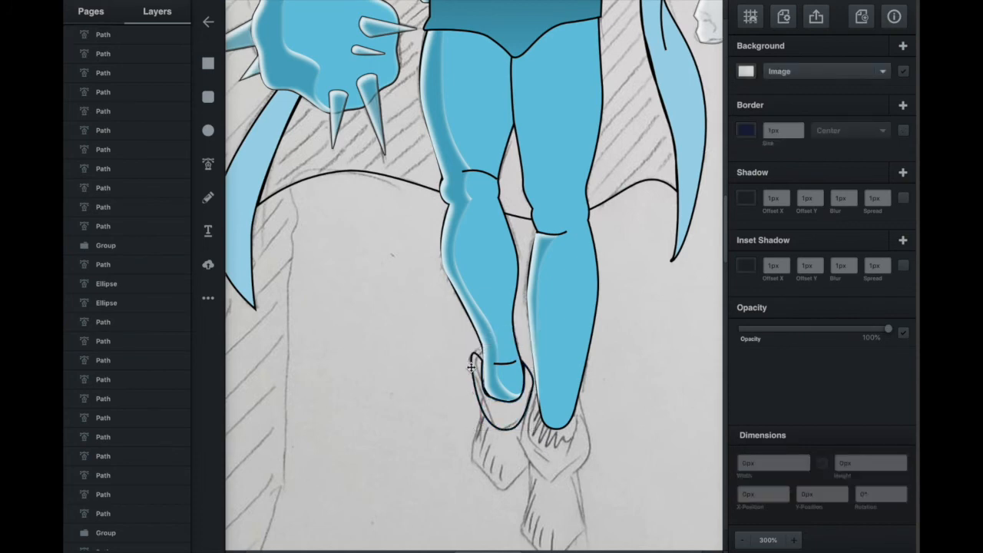
Trace the left-hand foot below the cuff as a closed shape down to the toe.
key(p)
click(483, 402)
drag(472, 457, 476, 466)
drag(502, 490, 511, 488)
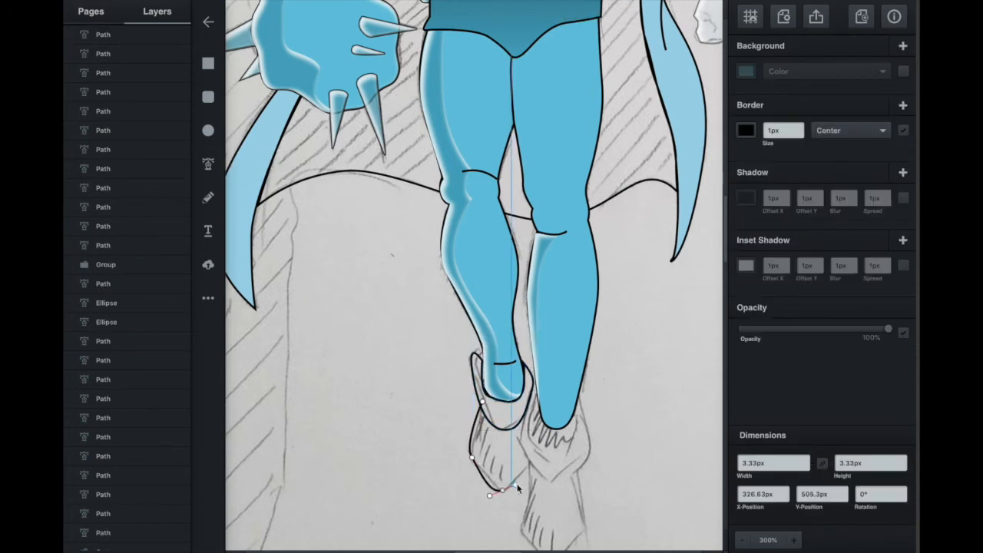
click(516, 407)
click(483, 402)
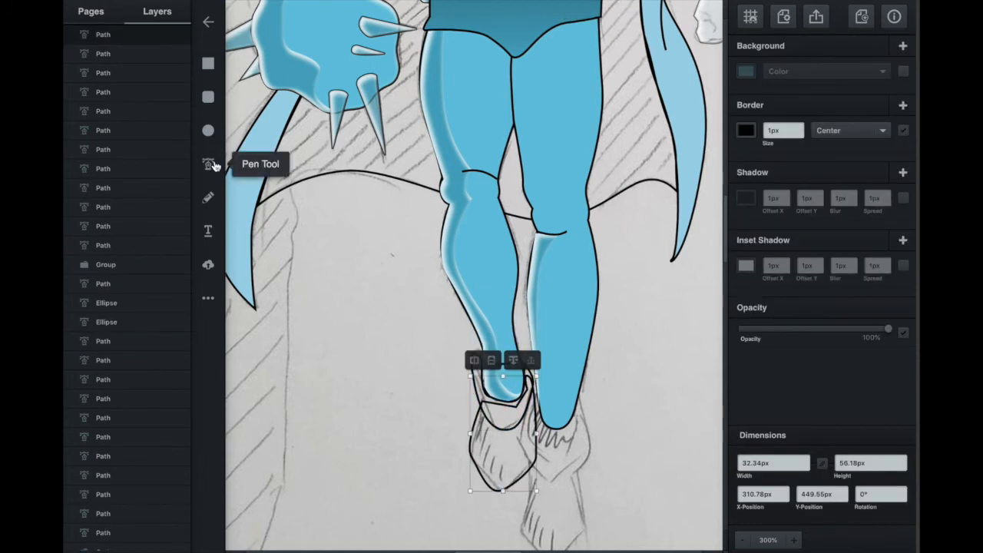
Trace the right-hand foot and the boot cuff around its ankle as closed shapes.
click(208, 163)
scroll(574, 505, down, 1)
click(523, 411)
click(515, 487)
click(524, 411)
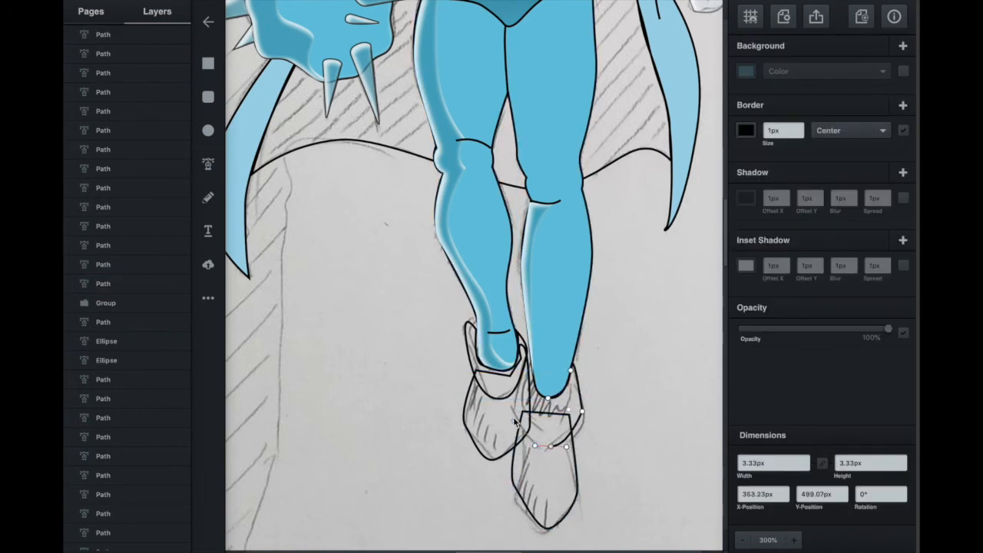
drag(537, 351, 534, 357)
double_click(534, 356)
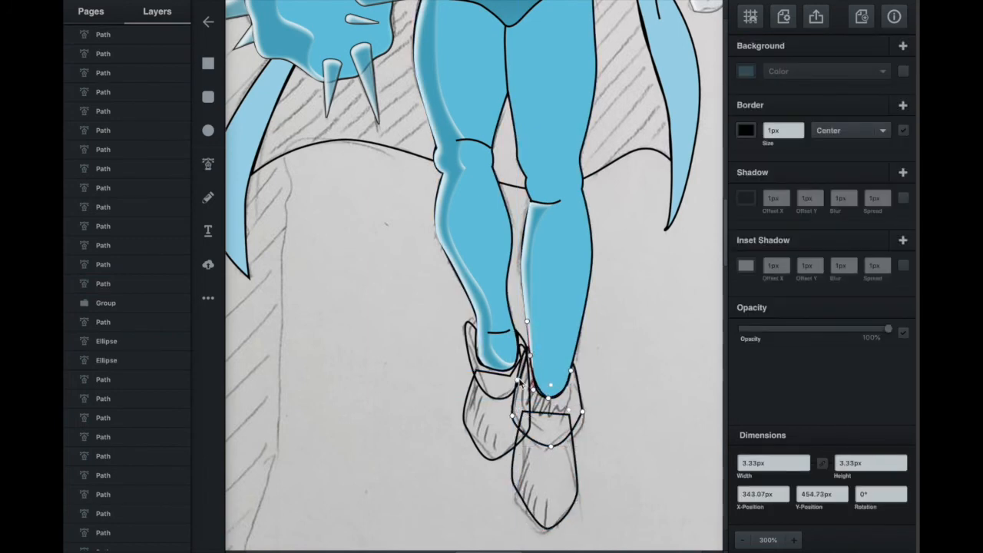
Adjust the anchor points of the left-hand boot cuff along its upper tip and lower curve.
double_click(471, 331)
click(468, 334)
double_click(471, 335)
drag(465, 334, 466, 339)
drag(506, 399, 499, 398)
Fill both boot cuffs and both feet with a pale icy cyan and move the selected boot shape to the front.
click(746, 70)
click(604, 33)
click(560, 407)
shift+click(495, 388)
shift+click(546, 484)
shift+click(487, 426)
shift+click(495, 384)
shift+click(496, 384)
click(745, 70)
mouse_move(716, 61)
mouse_down()
mouse_move(716, 88)
mouse_move(716, 72)
mouse_up()
click(610, 21)
drag(127, 97, 116, 35)
click(380, 375)
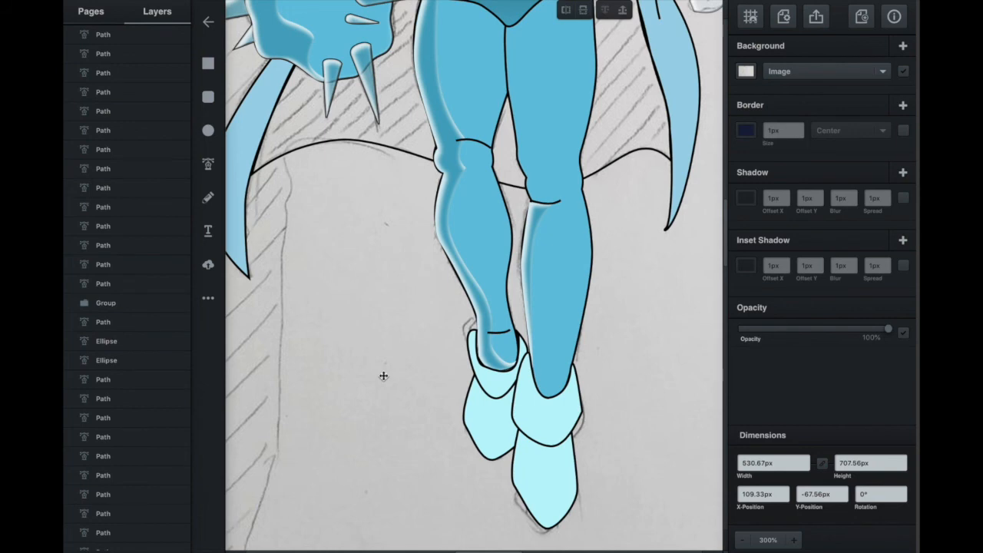
Recolour both boot cuffs and both feet with a slightly darker, muted cyan.
key(ctrl+0)
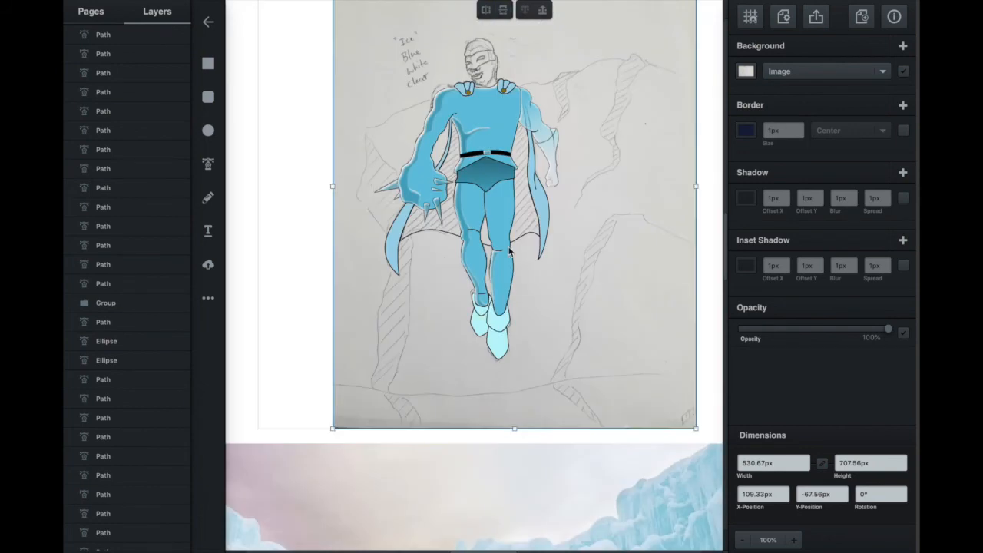
click(480, 312)
click(498, 321)
shift+click(498, 346)
drag(526, 436, 457, 315)
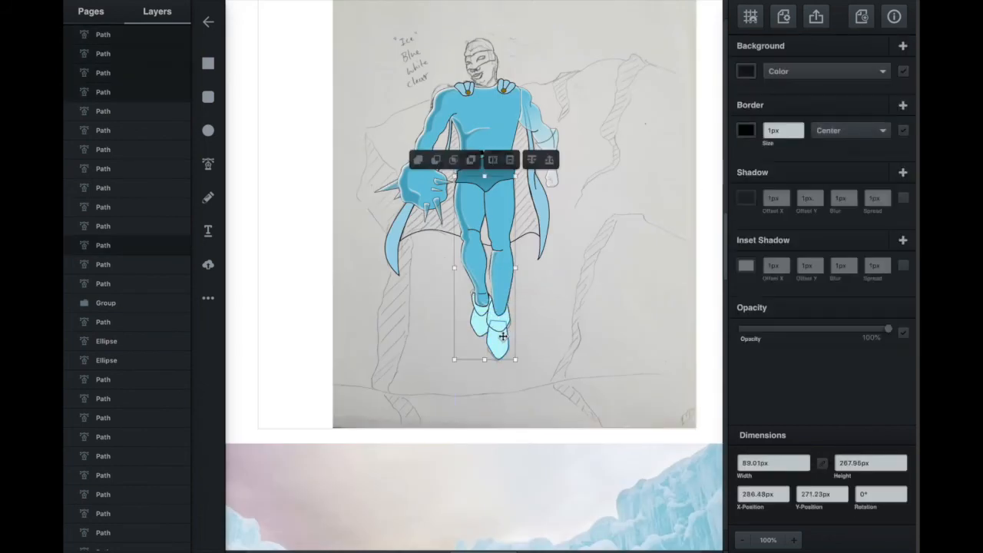
shift+click(476, 292)
click(750, 75)
click(622, 28)
click(336, 222)
Fill the inner area of the cape behind the body with a dark slate blue.
scroll(613, 247, up, 2)
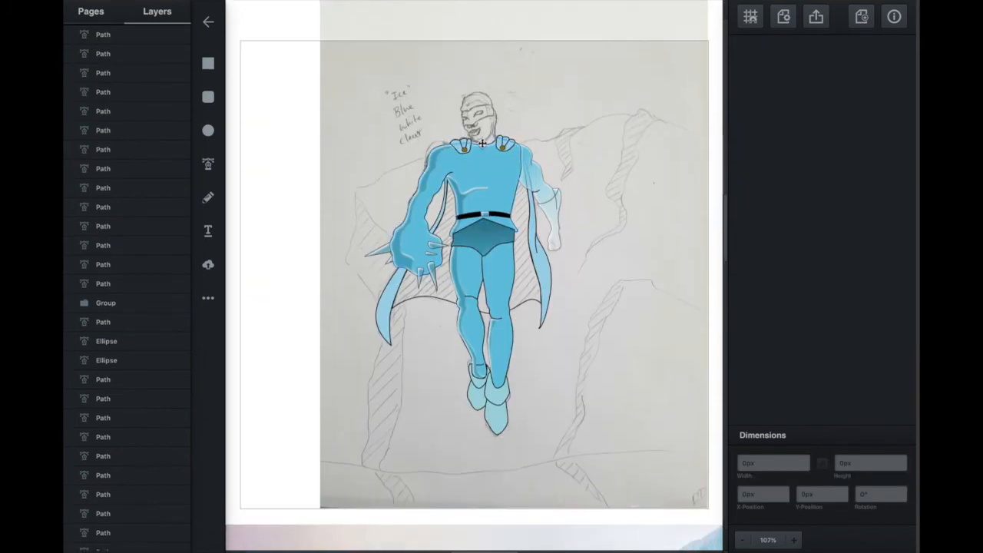
click(526, 203)
click(746, 72)
click(247, 168)
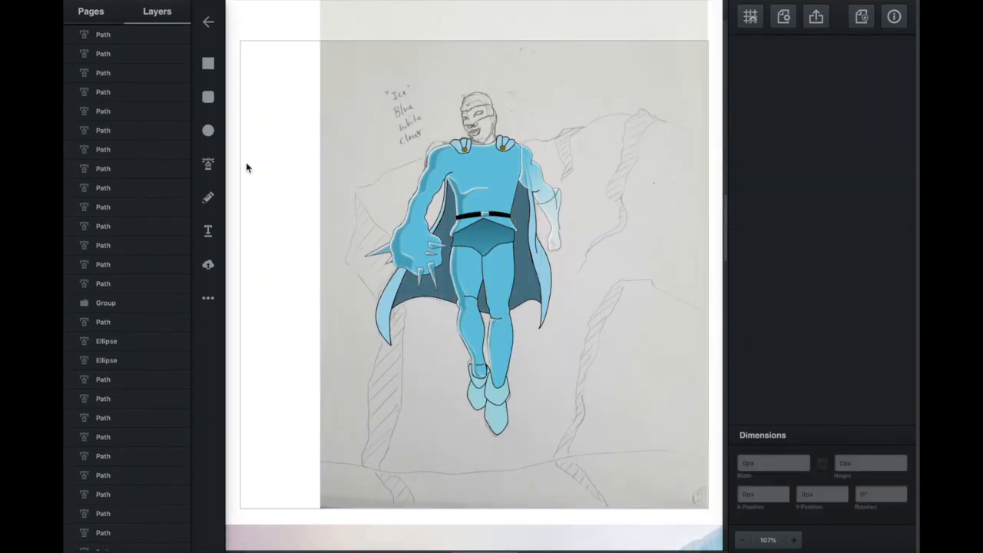
Trace the eye mask across the face as a closed shape with the Pen tool.
click(208, 164)
key(super+=)
key(super+=)
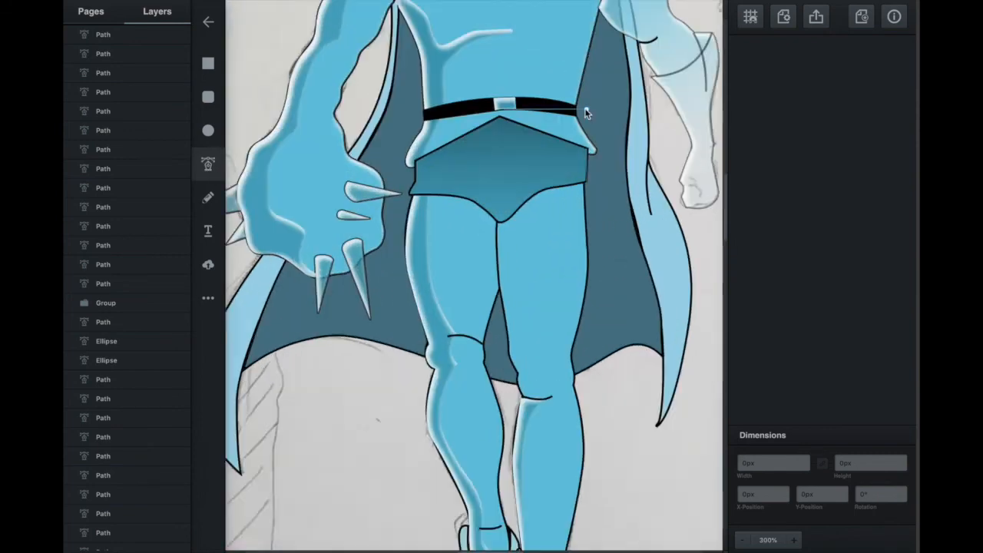
scroll(585, 109, up, 4)
scroll(585, 107, up, 2)
drag(451, 96, 472, 93)
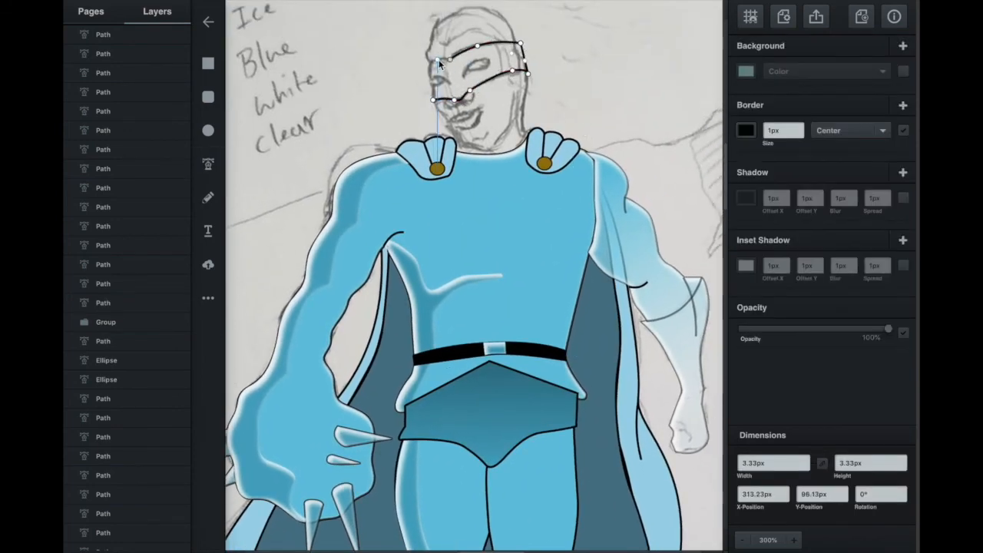
click(434, 99)
Trace the head outline down to the neckline as a closed shape and add the jawline.
click(209, 164)
click(527, 134)
drag(522, 114, 522, 101)
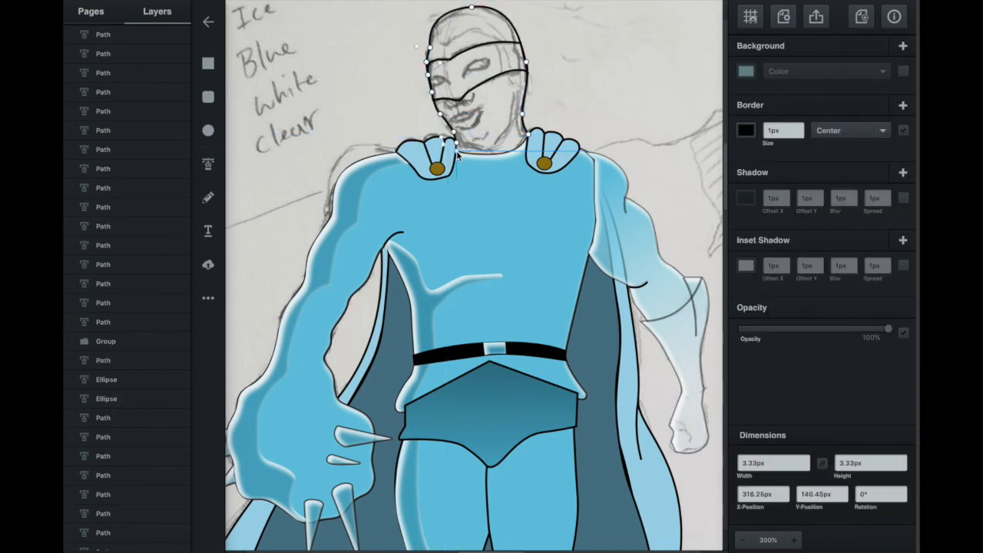
click(514, 145)
click(476, 149)
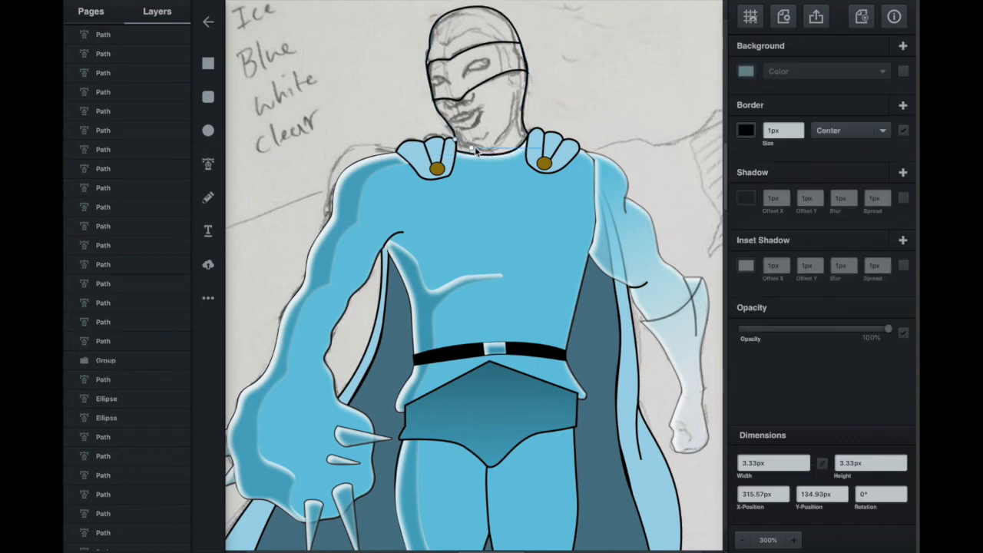
Trace the upper lip line of the mouth as an open path.
click(450, 118)
scroll(450, 118, up, 5)
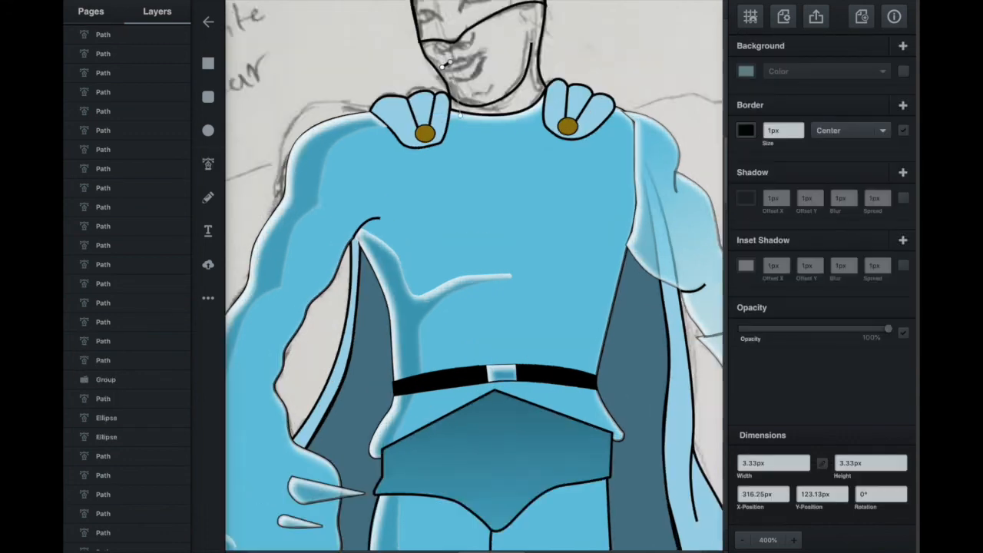
scroll(498, 177, down, 8)
scroll(498, 178, up, 8)
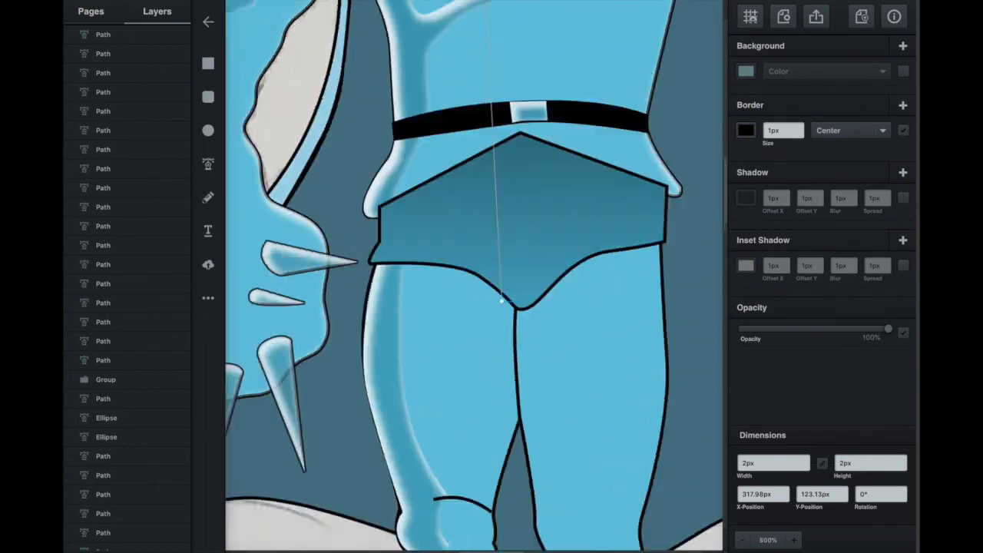
scroll(514, 307, up, 5)
scroll(579, 127, up, 3)
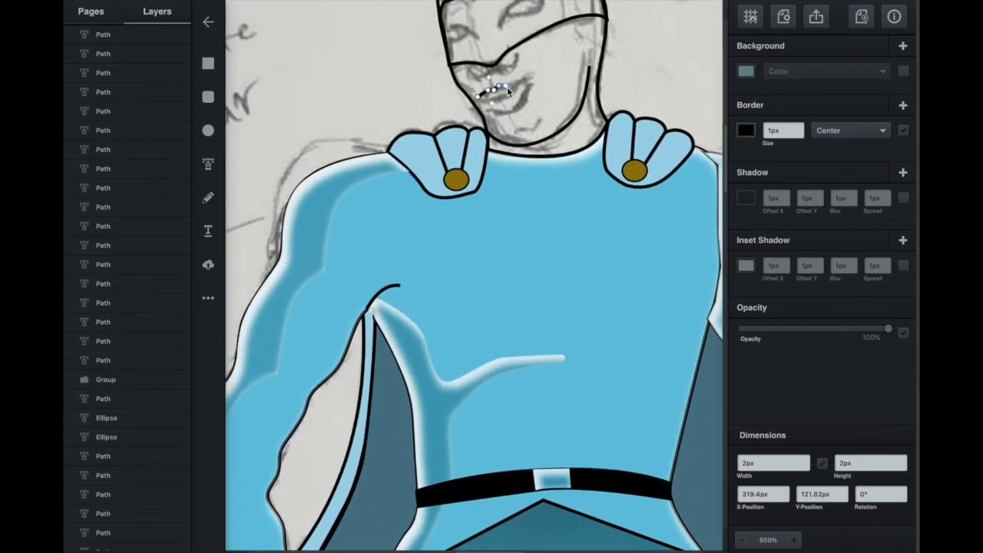
key(Escape)
Trace the lower lip and the short line beneath it to complete the mouth.
click(482, 100)
mouse_move(503, 97)
mouse_down()
mouse_move(517, 90)
mouse_move(523, 111)
mouse_up()
click(523, 81)
key(Escape)
click(485, 111)
key(Escape)
scroll(520, 62, up, 2)
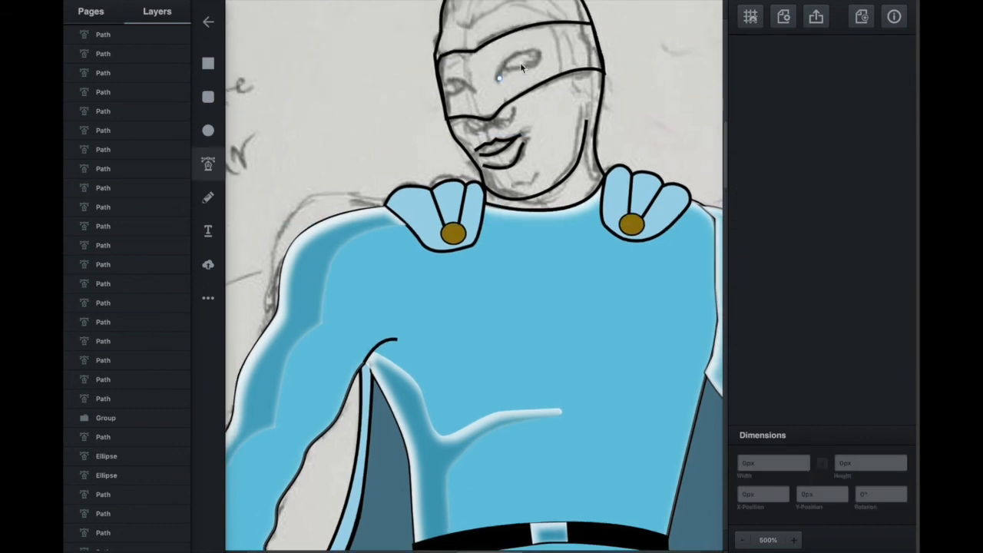
key(e)
mouse_move(534, 61)
mouse_down()
mouse_move(544, 68)
mouse_move(504, 73)
mouse_move(515, 71)
mouse_up()
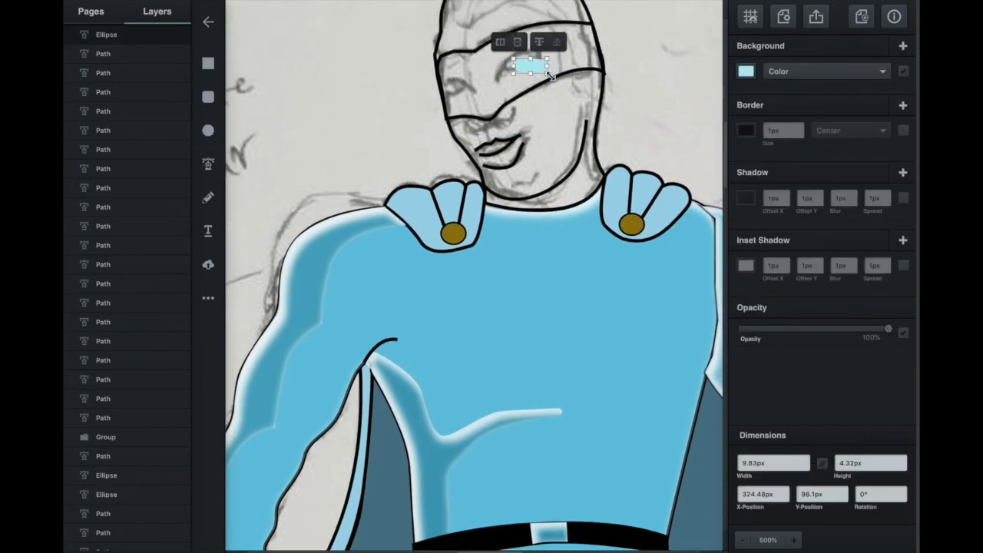
key(Delete)
Trace the outlines of both eyes inside the mask as closed almond shapes.
key(p)
click(502, 71)
click(525, 53)
click(502, 71)
click(445, 83)
click(443, 93)
Trace the bridge of the nose and the nostril curves as open paths.
click(208, 164)
click(469, 82)
click(477, 119)
click(489, 127)
click(209, 164)
click(516, 107)
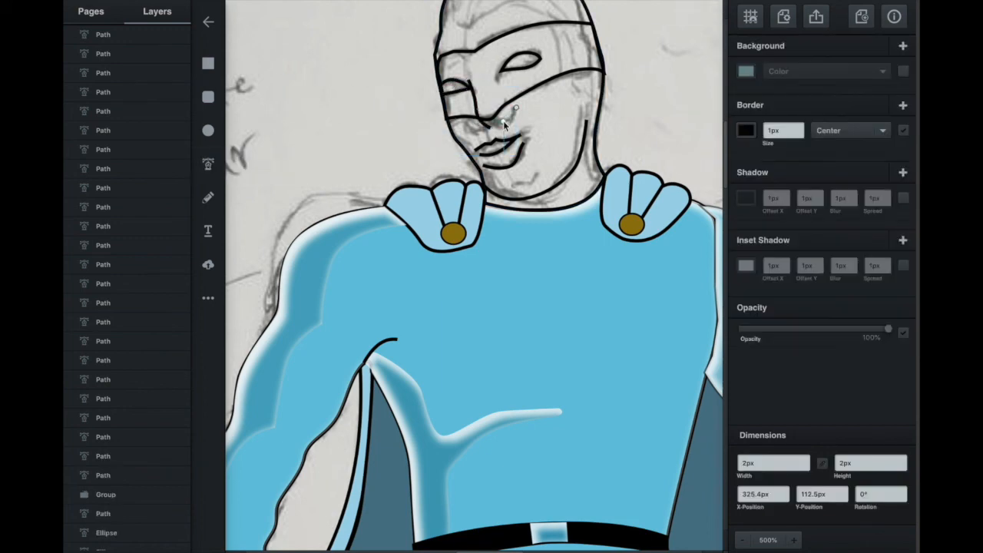
click(208, 164)
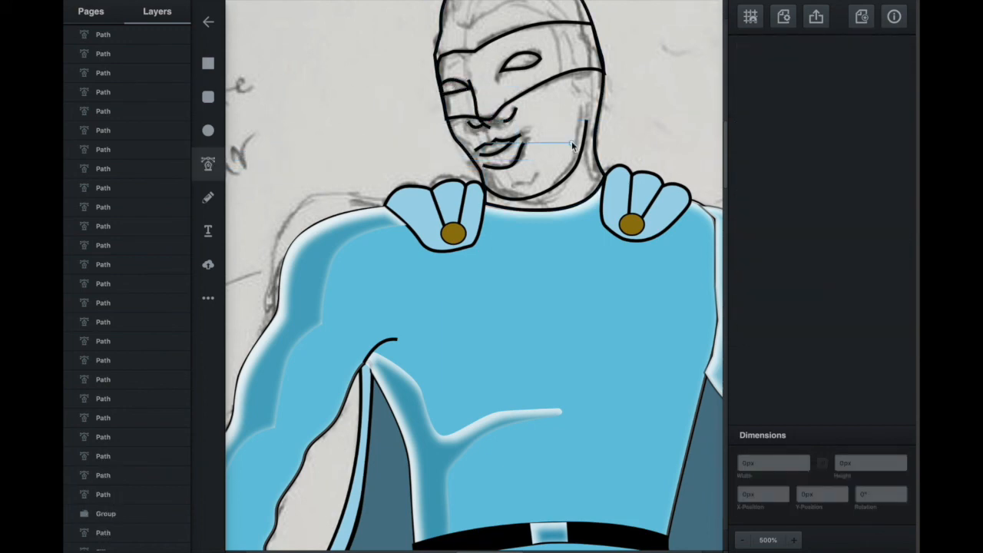
key(super+minus)
key(Escape)
click(536, 213)
click(752, 72)
click(527, 149)
key(super+z)
Fill the eye mask with a solid teal.
click(578, 131)
click(547, 123)
drag(544, 123, 545, 115)
click(538, 125)
click(745, 71)
click(640, 50)
click(568, 92)
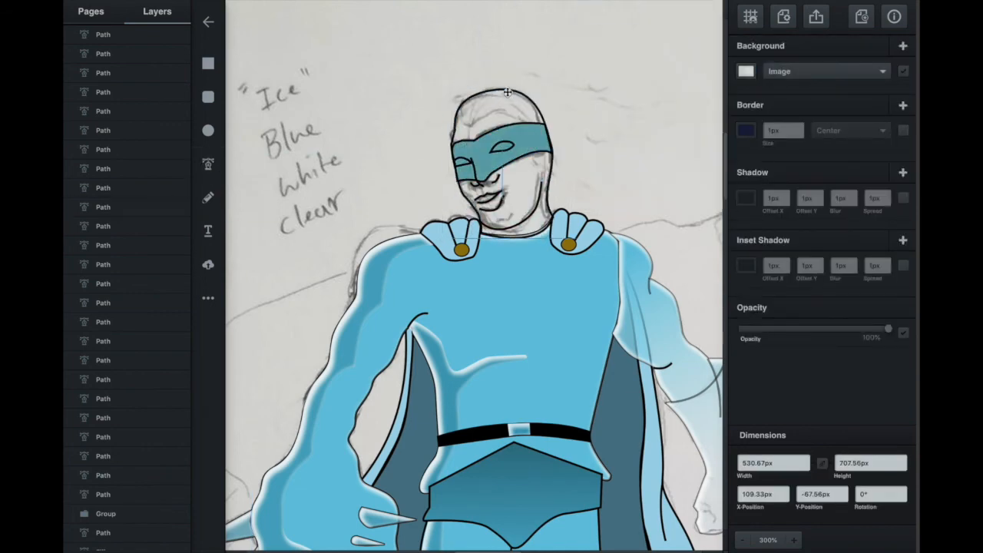
Fill the head with a pale icy cyan and both eye shapes with dark grey.
click(547, 115)
click(745, 73)
click(503, 147)
shift+click(464, 163)
click(746, 70)
click(634, 93)
click(570, 116)
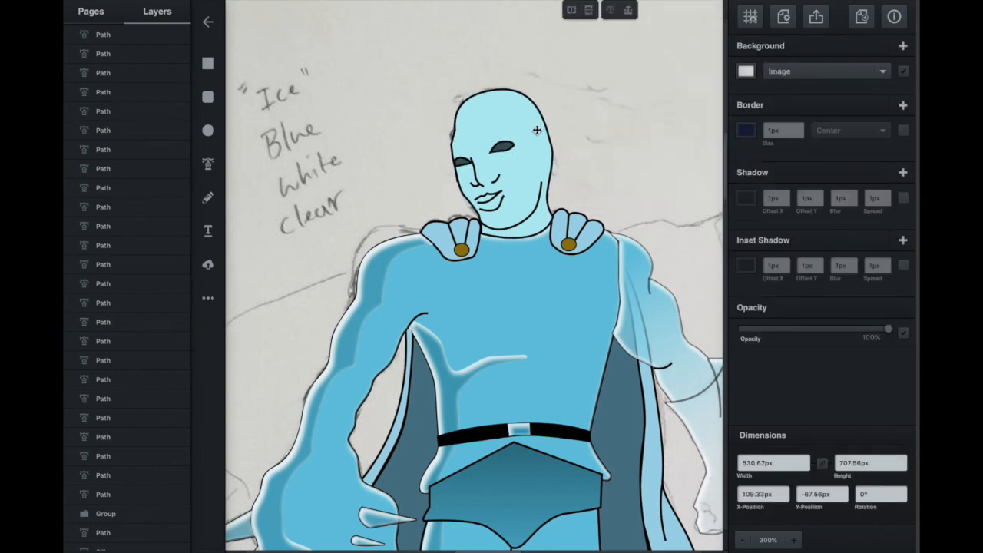
Bring the mask above the head in the stacking order and align the head with the traced face.
drag(535, 131, 527, 131)
click(119, 219)
drag(119, 219, 141, 149)
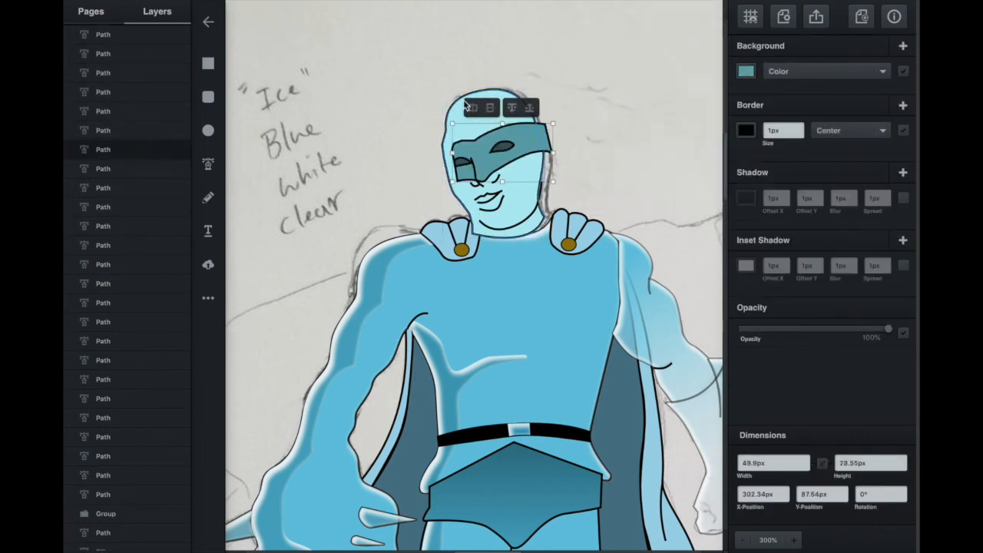
click(436, 77)
drag(466, 115, 473, 115)
Add a white inset shadow to the head and reduce its opacity.
click(606, 94)
click(542, 108)
click(903, 265)
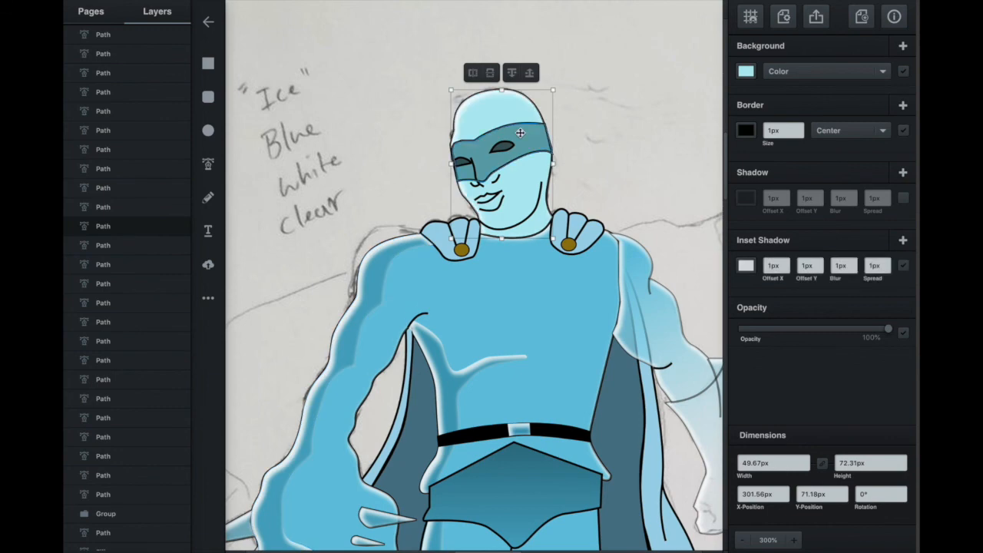
drag(888, 329, 852, 330)
click(607, 185)
key(super+0)
scroll(544, 213, down, 2)
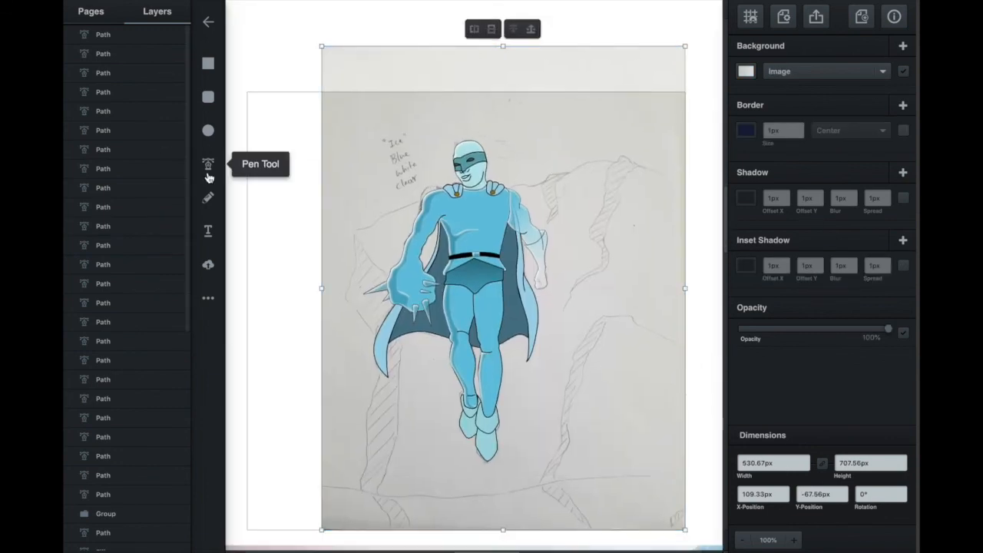
Trace the background ice cliff along its ridge and jagged left-hand edge, closing it around the artboard's lower right corner.
click(208, 168)
click(683, 185)
click(649, 169)
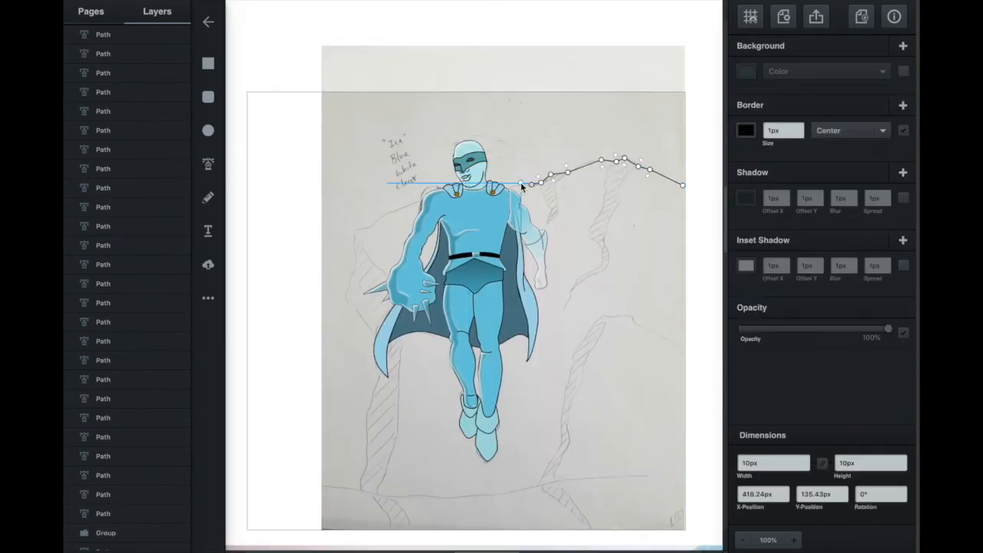
click(403, 348)
click(399, 364)
click(399, 386)
click(399, 422)
click(405, 429)
click(396, 438)
click(383, 475)
click(378, 492)
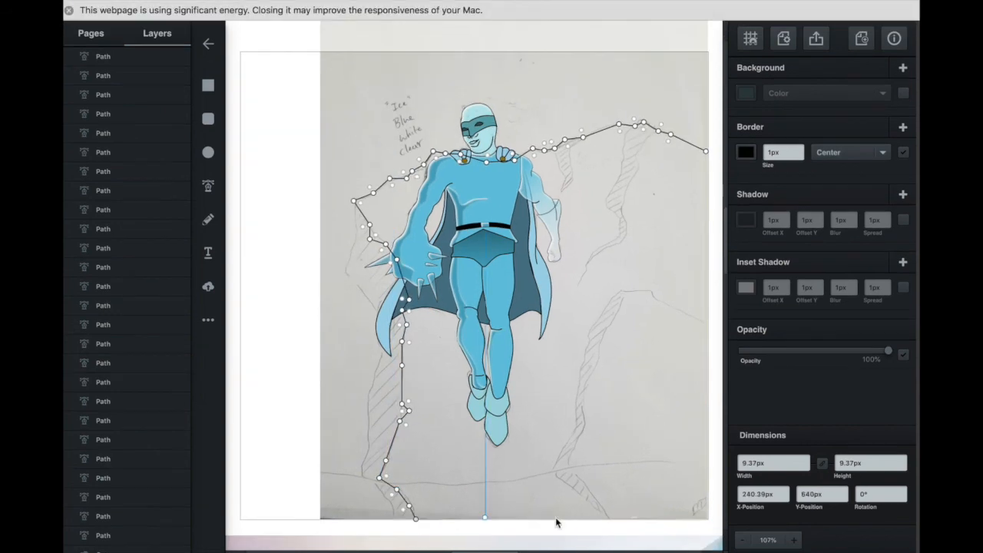
click(707, 519)
click(706, 151)
Trace the hatched side face along the cliff's left-hand edge as a closed jagged shape.
click(208, 165)
click(353, 190)
click(358, 227)
click(353, 239)
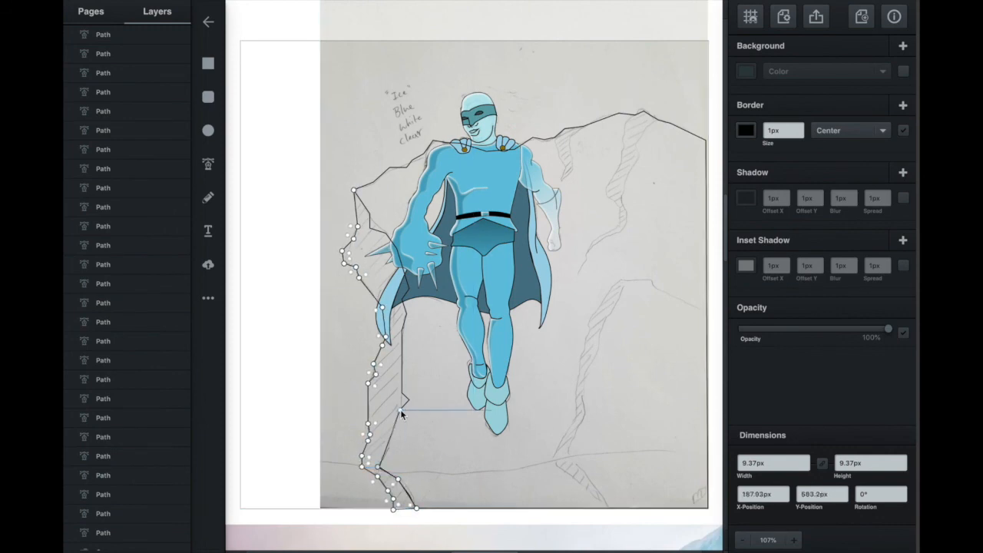
click(370, 214)
click(354, 189)
click(208, 164)
click(583, 127)
click(535, 139)
key(Escape)
Trace the short crack below the cliff ridge, beside the hero's shoulder, as a closed shape.
key(p)
click(561, 181)
click(572, 167)
click(572, 155)
click(567, 147)
click(570, 138)
click(584, 125)
click(565, 128)
click(555, 136)
click(566, 170)
click(561, 181)
Trace the left-hand edge of the longer crack from the cliff's peak down towards its lower tip.
key(p)
click(657, 120)
click(644, 113)
click(636, 115)
click(626, 123)
click(607, 187)
click(606, 197)
click(620, 210)
click(619, 223)
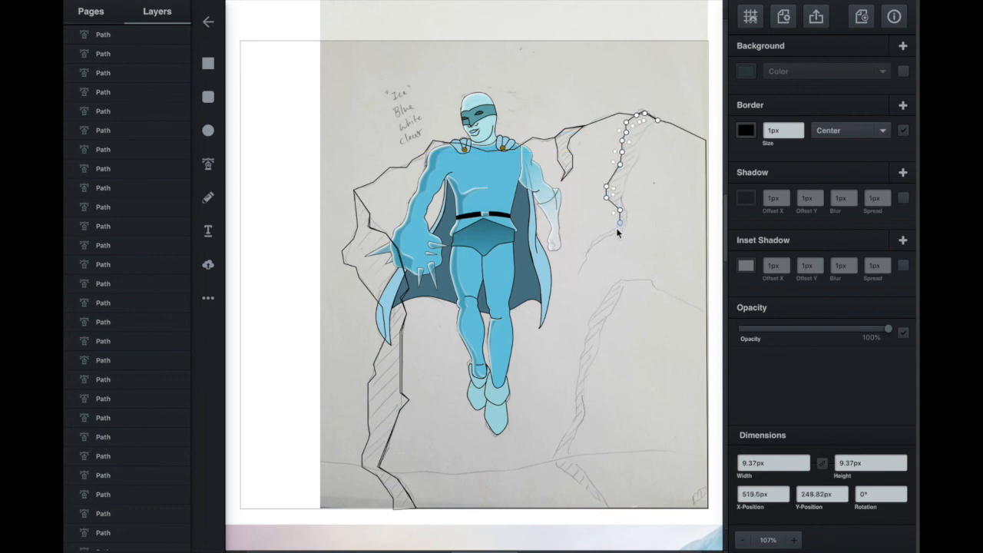
click(598, 243)
Trace the right-hand edge of the longer crack back up to the peak to close the shape.
click(611, 231)
click(629, 222)
key(super+z)
click(653, 107)
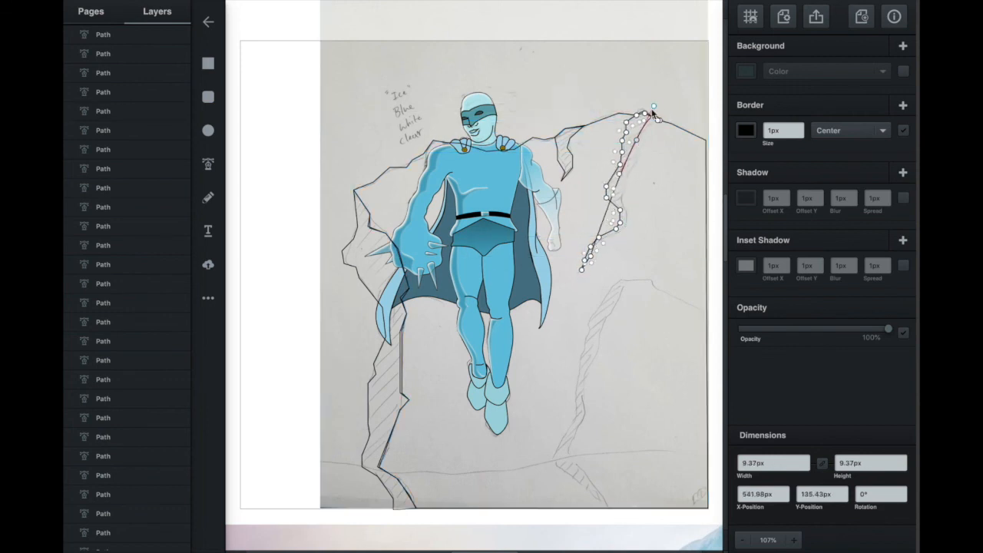
click(635, 212)
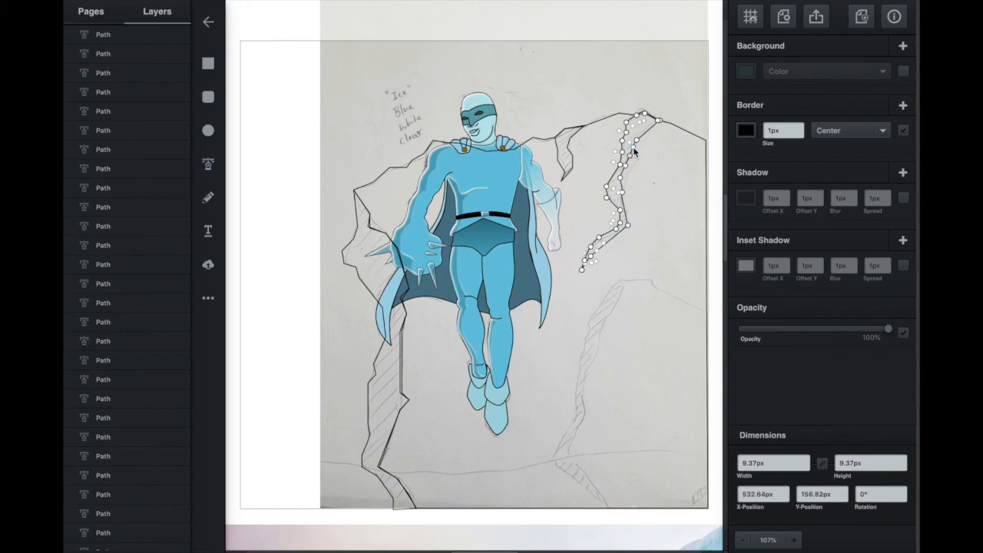
Fill the cliff with a soft mid blue and its side face and cracks with a deeper blue.
click(602, 131)
click(747, 72)
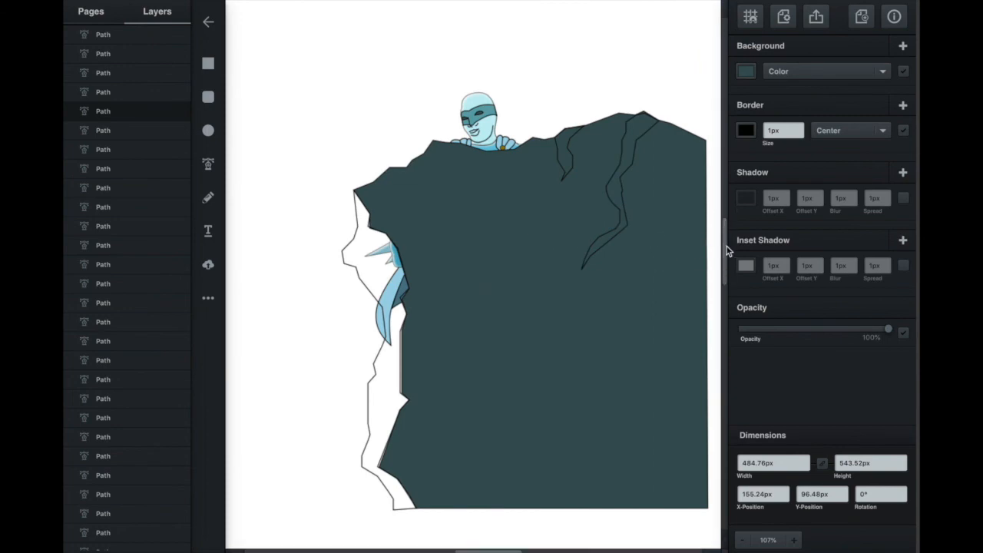
scroll(617, 303, up, 5)
scroll(617, 303, down, 8)
click(596, 221)
click(599, 220)
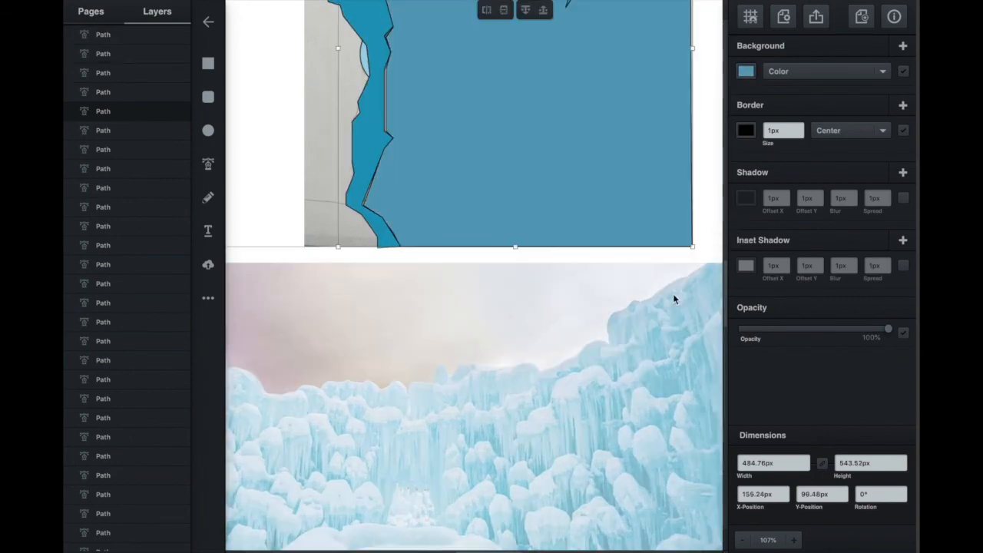
click(743, 73)
click(685, 306)
scroll(711, 107, up, 5)
click(711, 107)
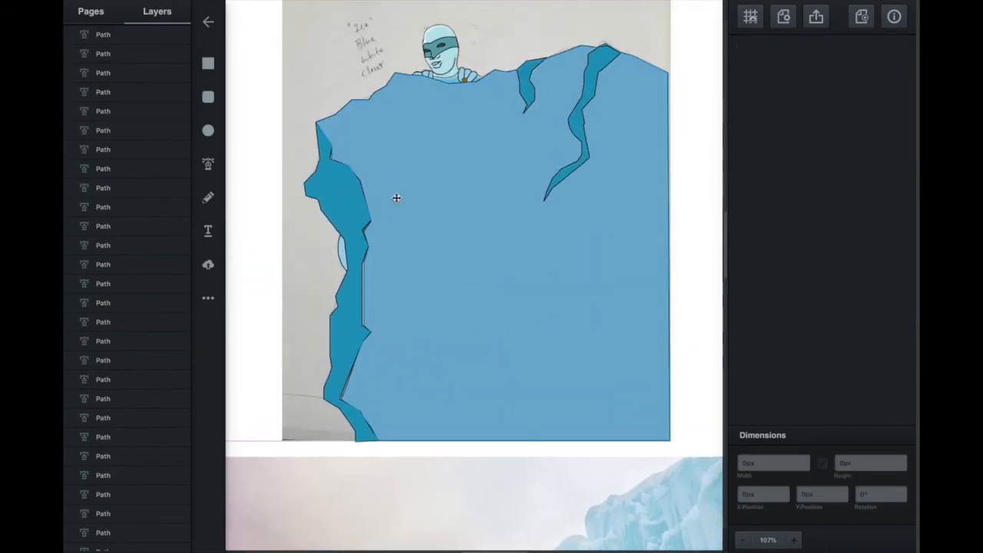
Group the cliff with its side face and move the group behind the hero, just above the image layers.
click(400, 154)
shift+click(338, 192)
key(super+g)
drag(112, 38, 119, 494)
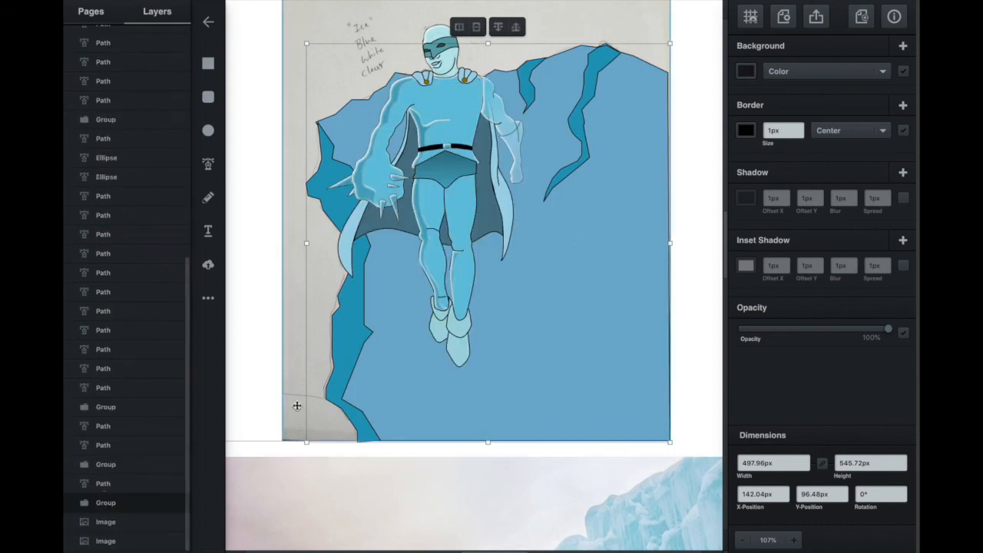
Trace the wavy snow ground along the artboard's lower edge as a closed shape and fill it with pale icy white.
click(206, 169)
click(307, 396)
drag(376, 401, 402, 406)
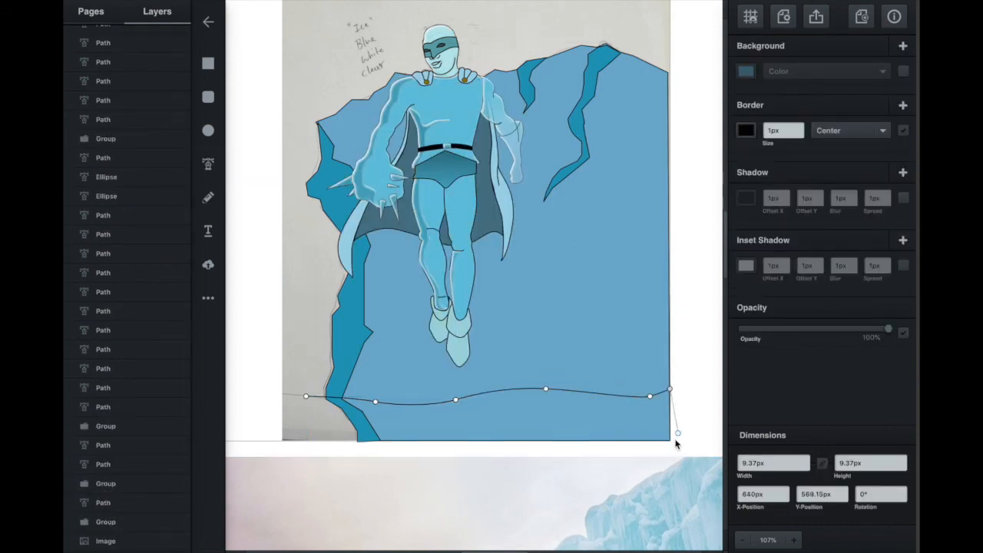
click(746, 71)
click(623, 22)
click(613, 140)
Delete the pencil sketch image behind the artwork.
drag(304, 435, 303, 438)
key(BackSpace)
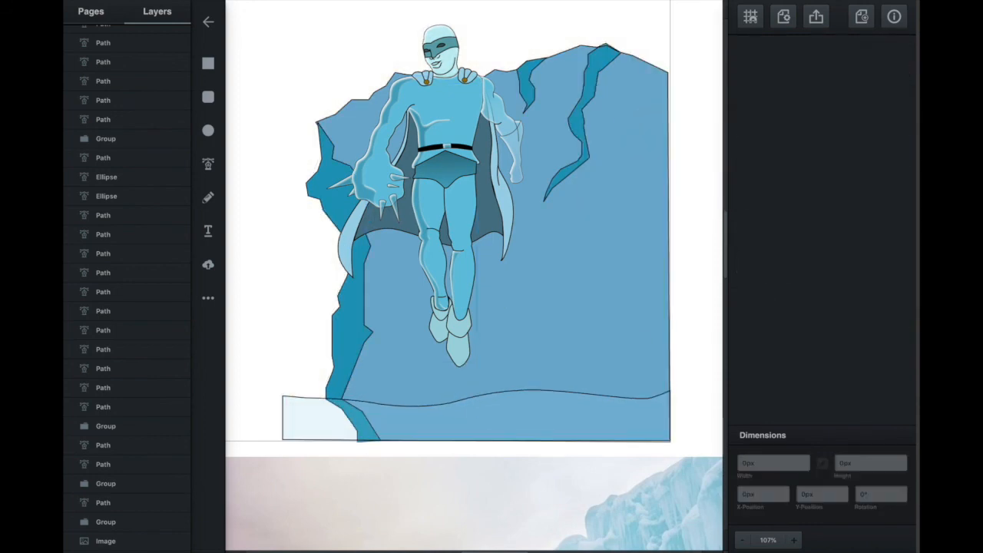
Draw a 640 by 640 px square covering the whole artboard and give it a linear gradient fill.
key(super+minus)
click(365, 366)
drag(355, 366, 305, 367)
key(Escape)
click(208, 63)
mouse_move(306, 90)
mouse_down()
mouse_move(595, 360)
mouse_move(596, 378)
mouse_up()
drag(538, 184, 537, 182)
click(826, 71)
click(799, 87)
Colour the square's gradient from bright red at its upper edge to bright yellow at its lower edge.
click(746, 71)
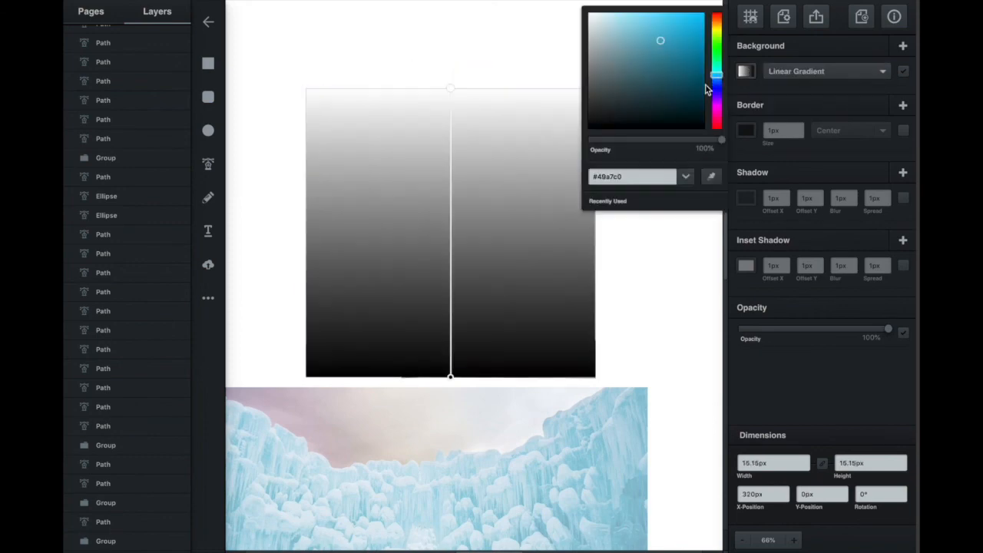
click(716, 34)
click(702, 14)
click(450, 377)
click(717, 90)
drag(705, 128, 696, 11)
drag(717, 91, 716, 13)
drag(450, 87, 408, 263)
drag(450, 377, 466, 89)
drag(408, 263, 460, 378)
Add a dark blue #050a5c stop at the gradient's upper end and move the red stop to about two thirds down.
click(465, 118)
drag(465, 90, 462, 283)
click(717, 89)
click(699, 85)
drag(465, 120, 462, 89)
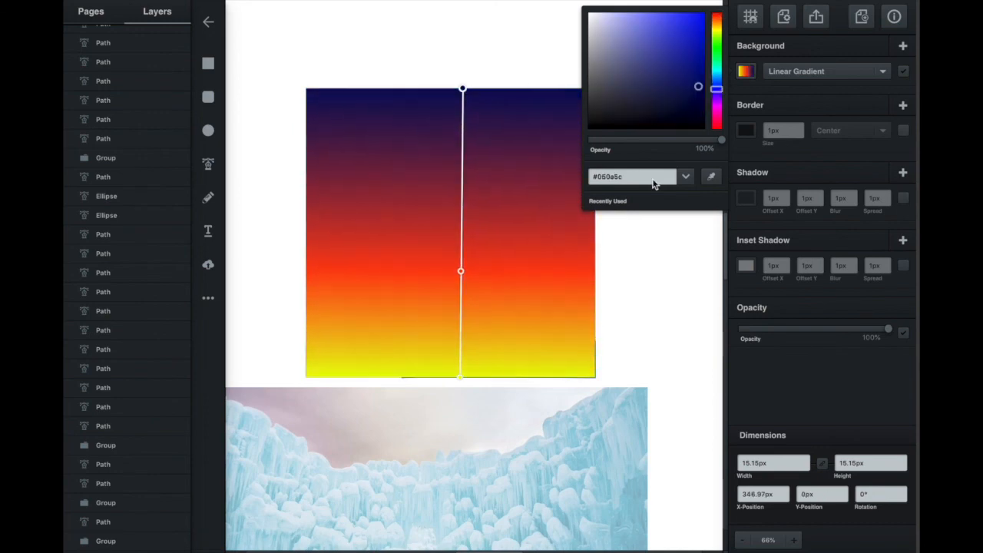
click(654, 246)
Move the gradient sky square behind the hero, the snow ground and the cliff.
click(537, 230)
scroll(97, 138, up, 6)
drag(103, 43, 129, 464)
drag(127, 368, 119, 425)
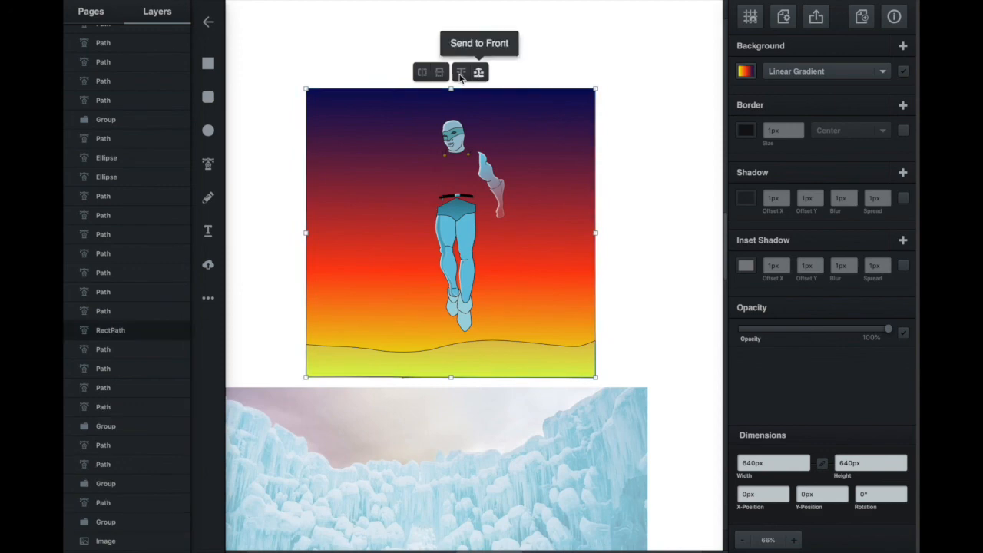
click(479, 71)
Delete the ice cliff reference photo below the artboard.
click(461, 363)
click(745, 70)
key(Delete)
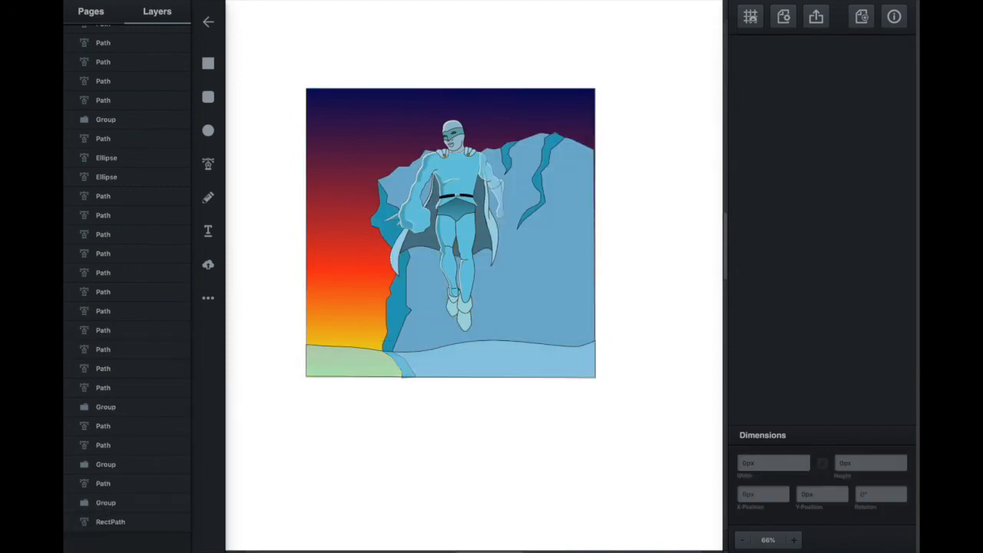